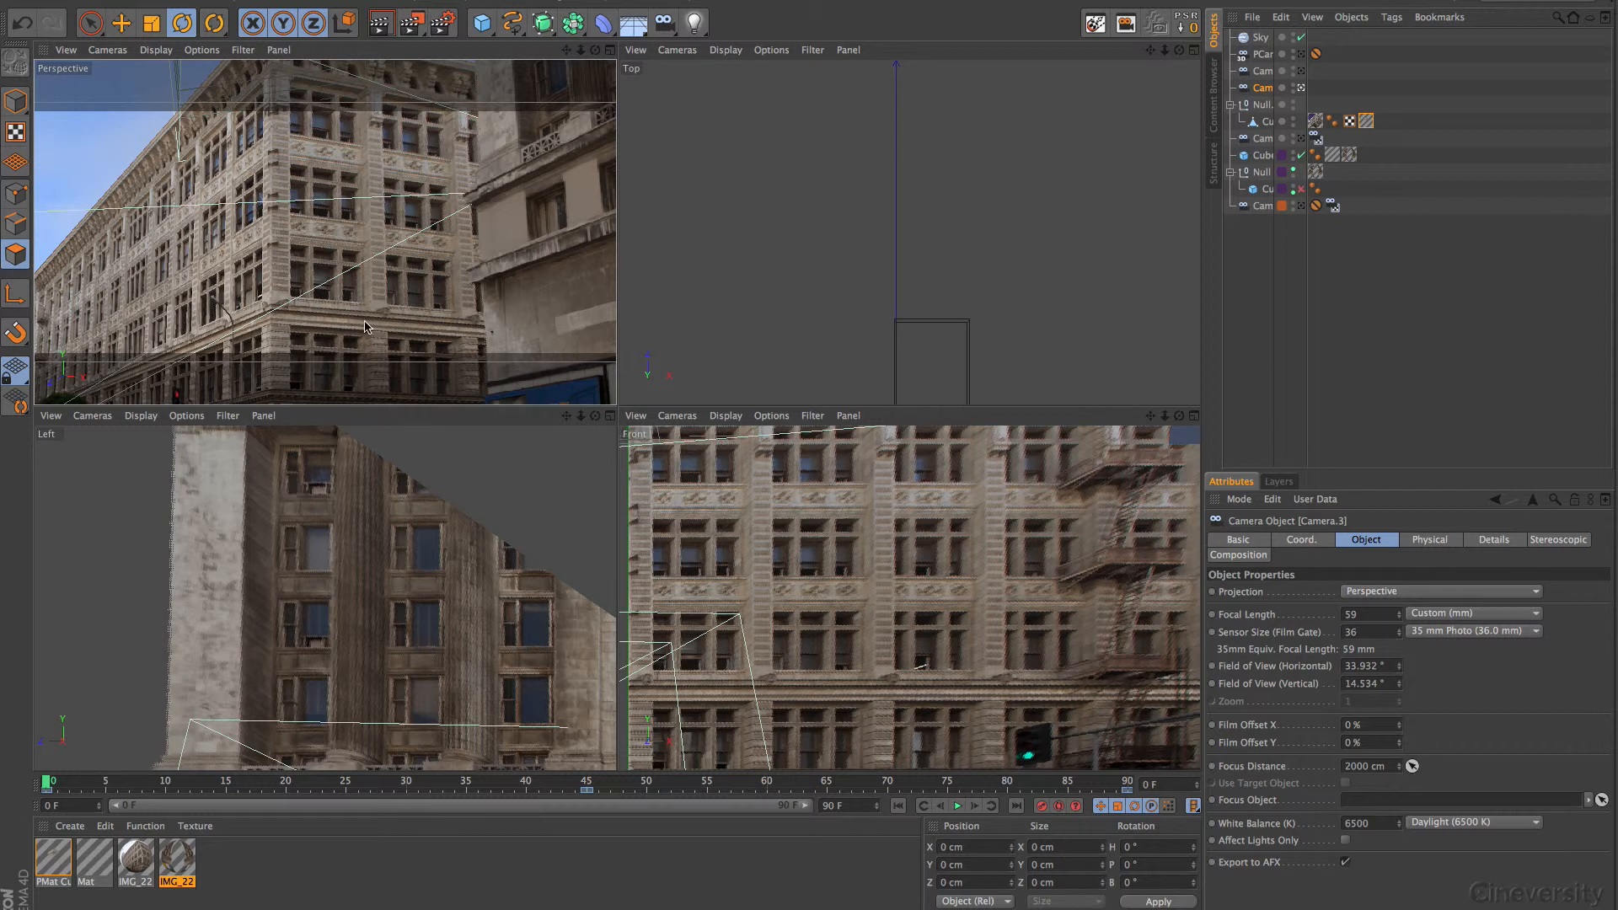
Switch to Photoshop and toggle the Background copy layer's visibility to compare it with the Background, leaving the copy shown.
key("super+Tab")
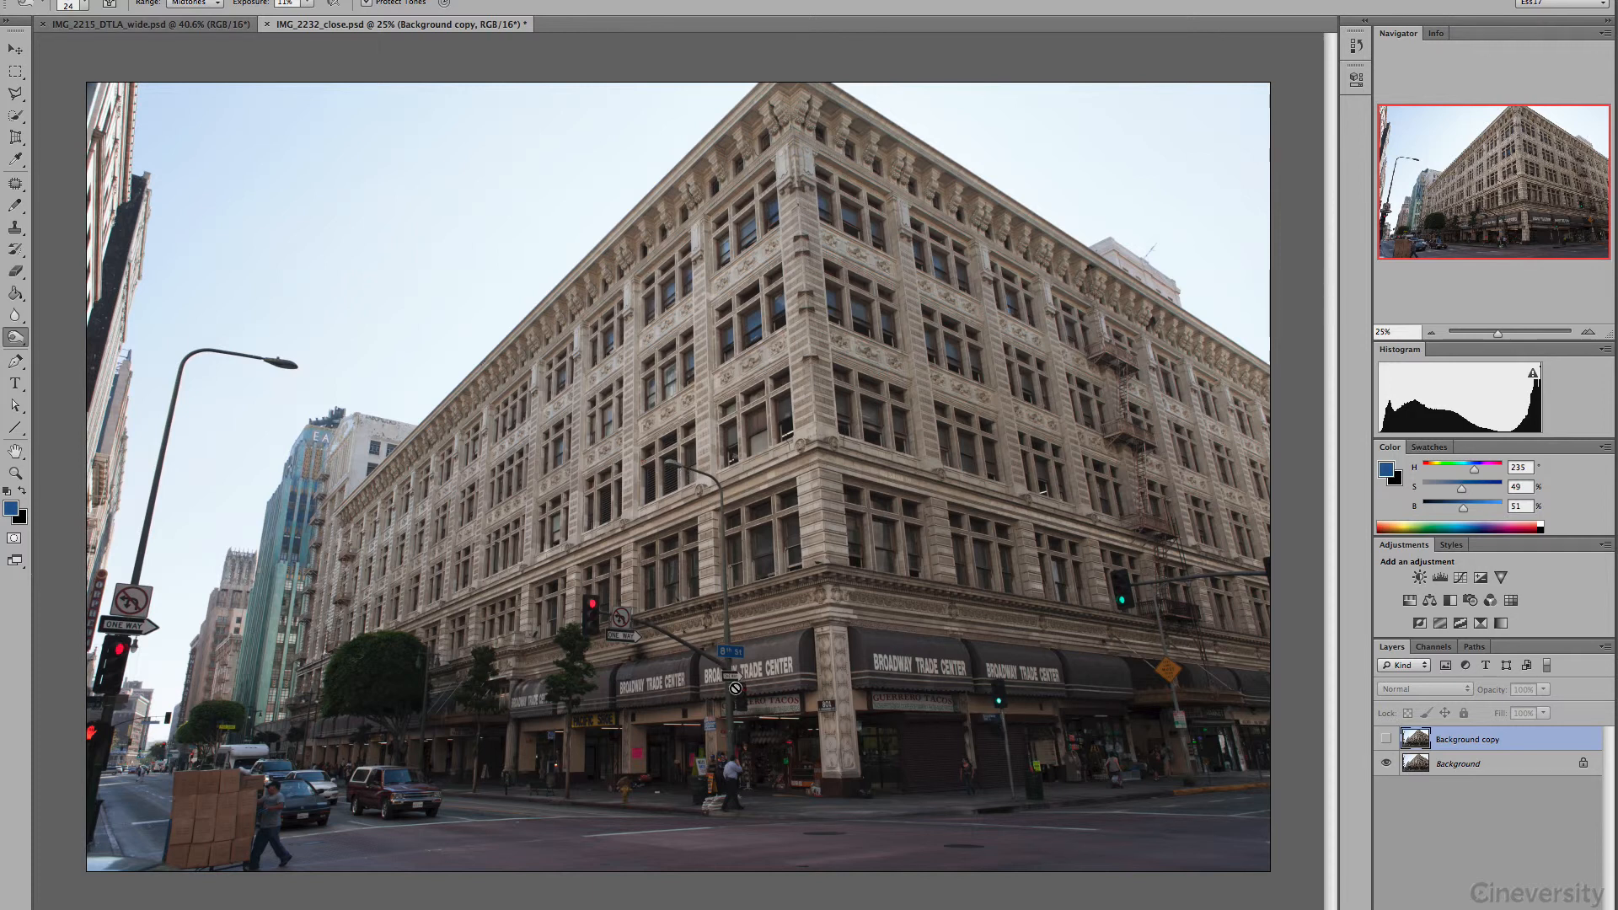
left_click(1385, 739)
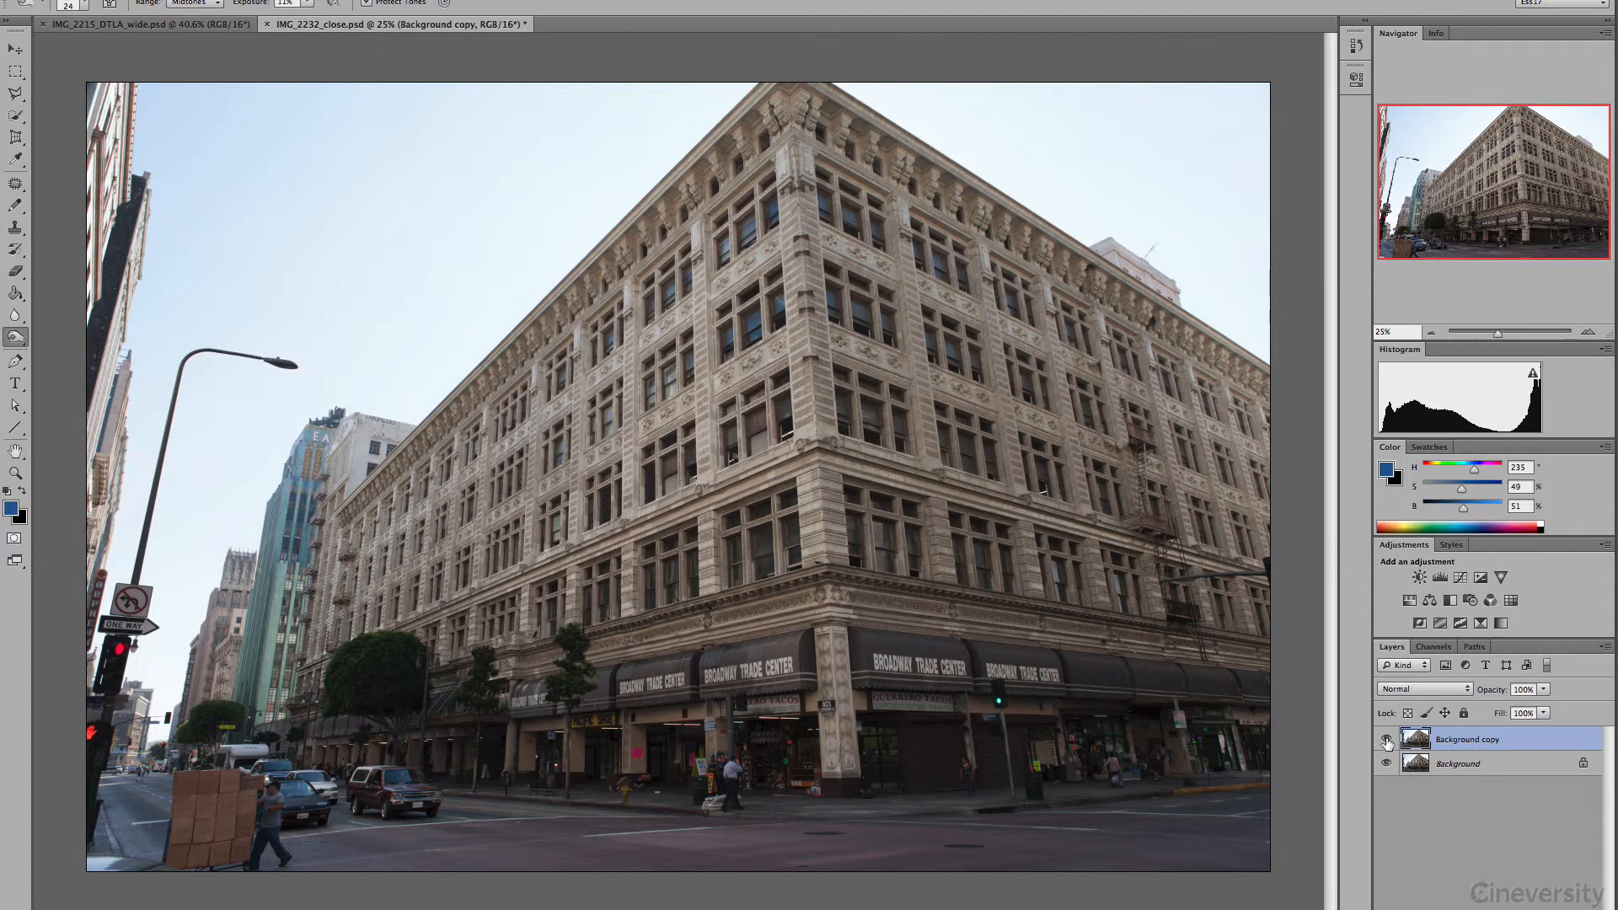
left_click(1385, 739)
left_click(1588, 332)
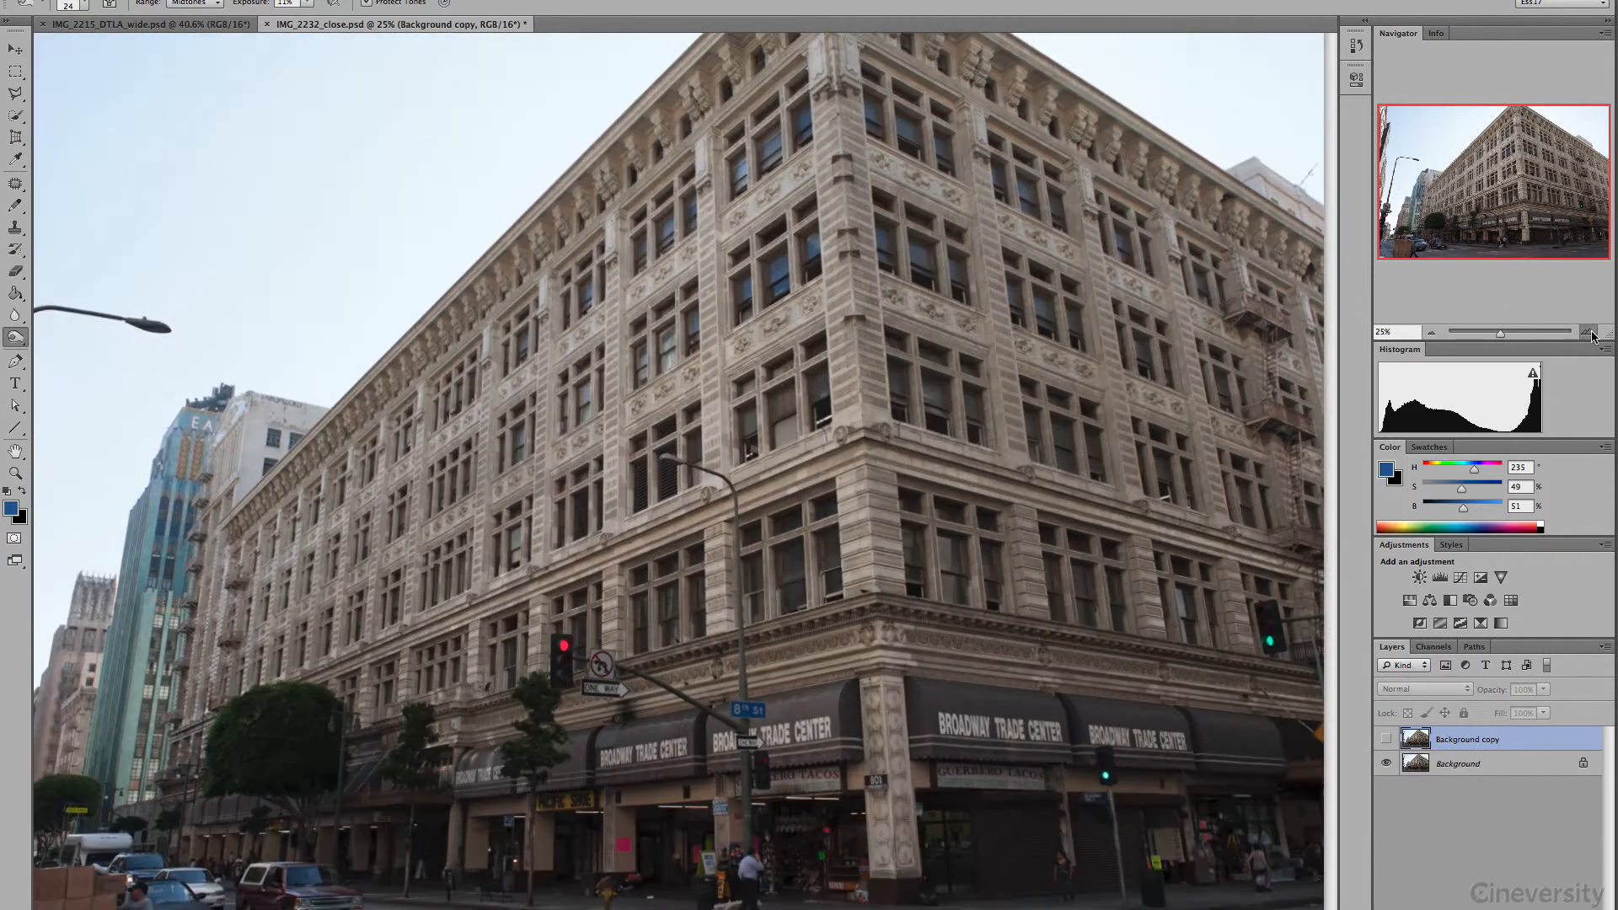
left_click(1386, 739)
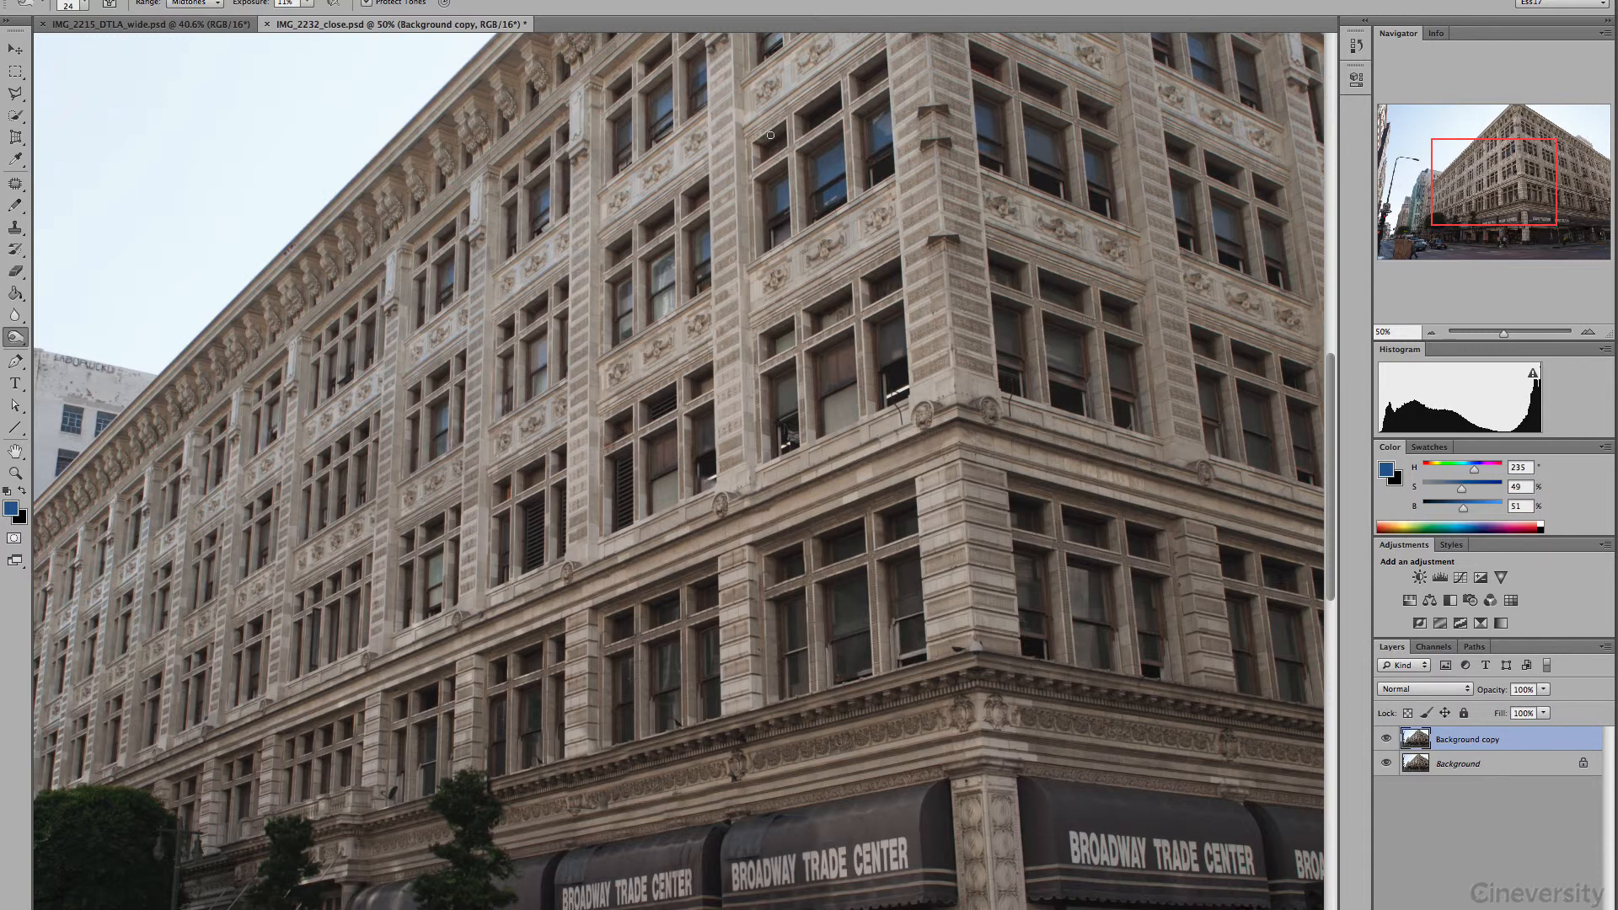
Open the Background copy layer in the Vanishing Point filter and activate the Stamp tool.
left_click(396, 0)
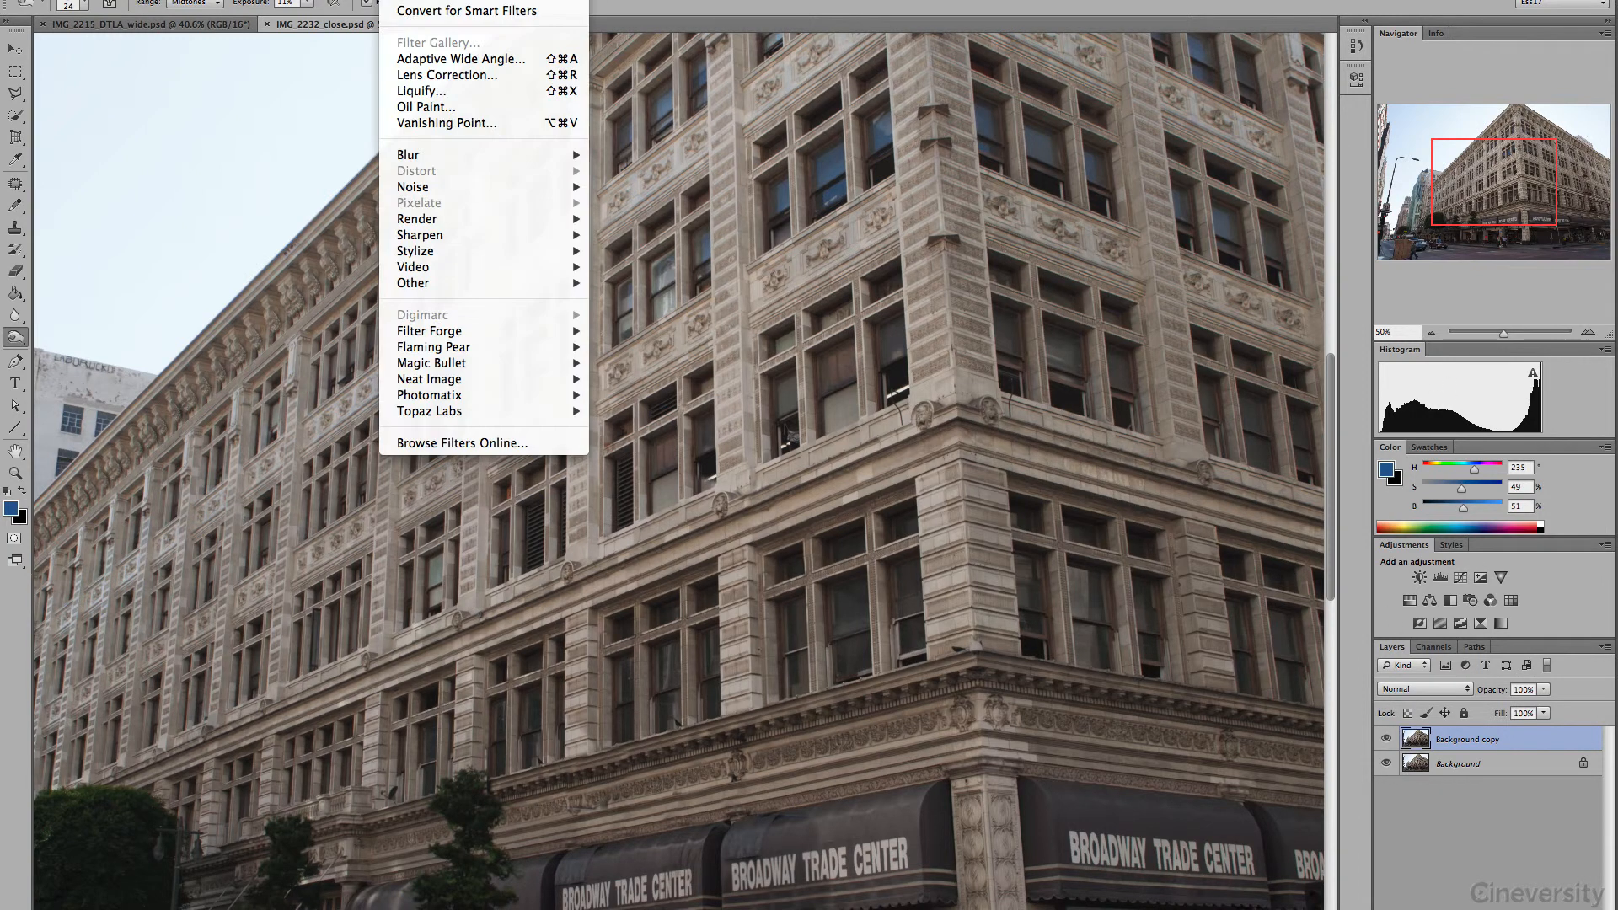
left_click(430, 125)
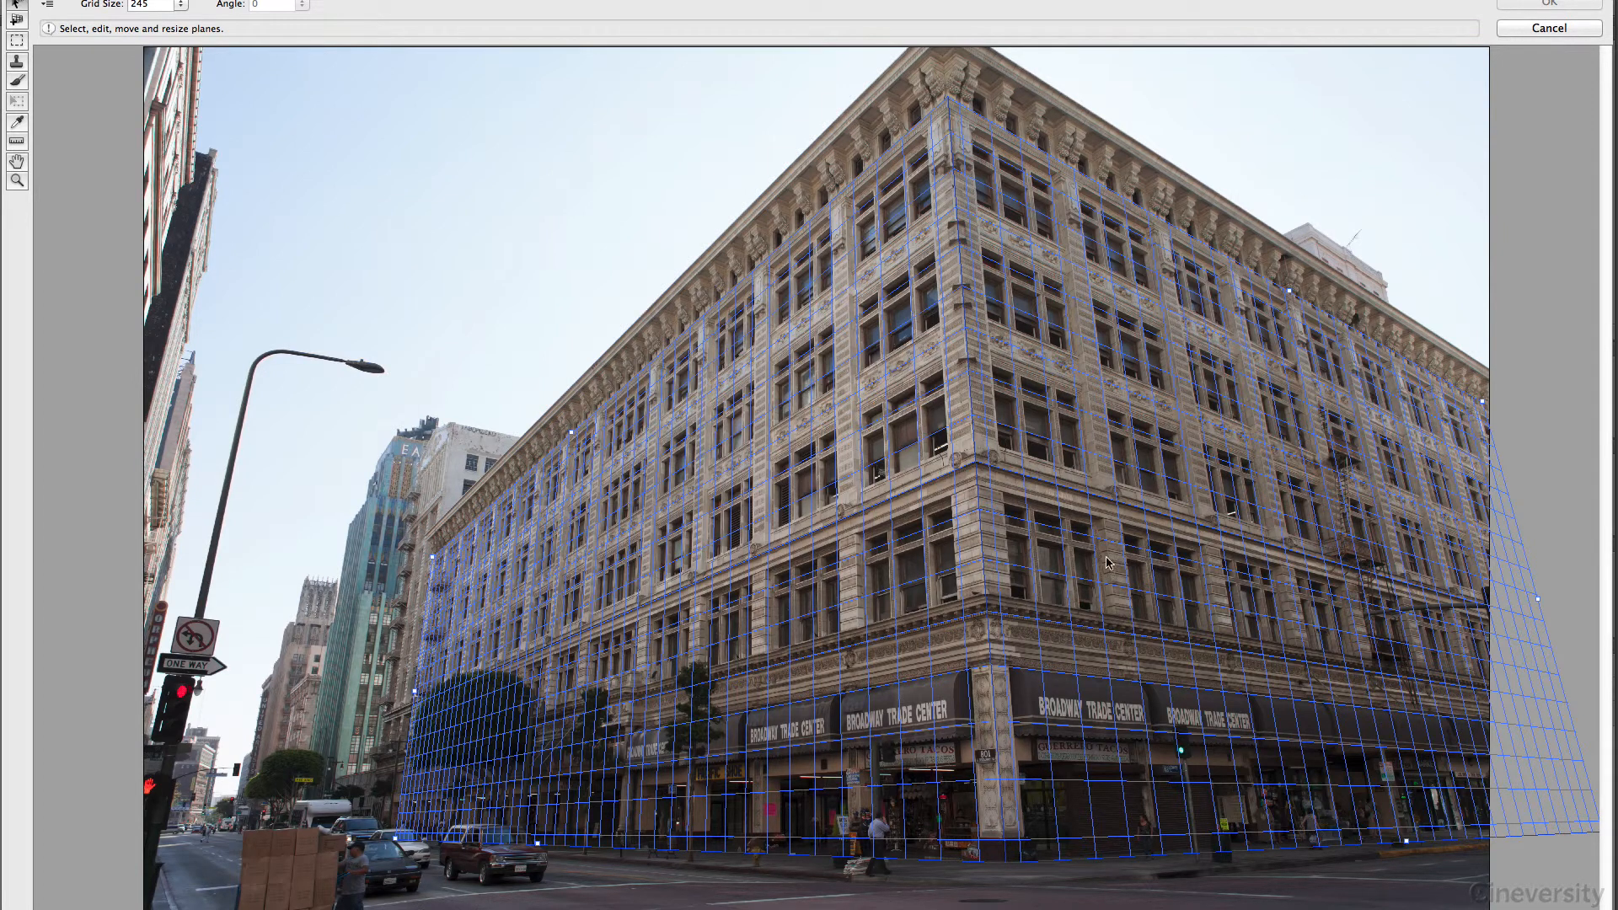
left_click(17, 62)
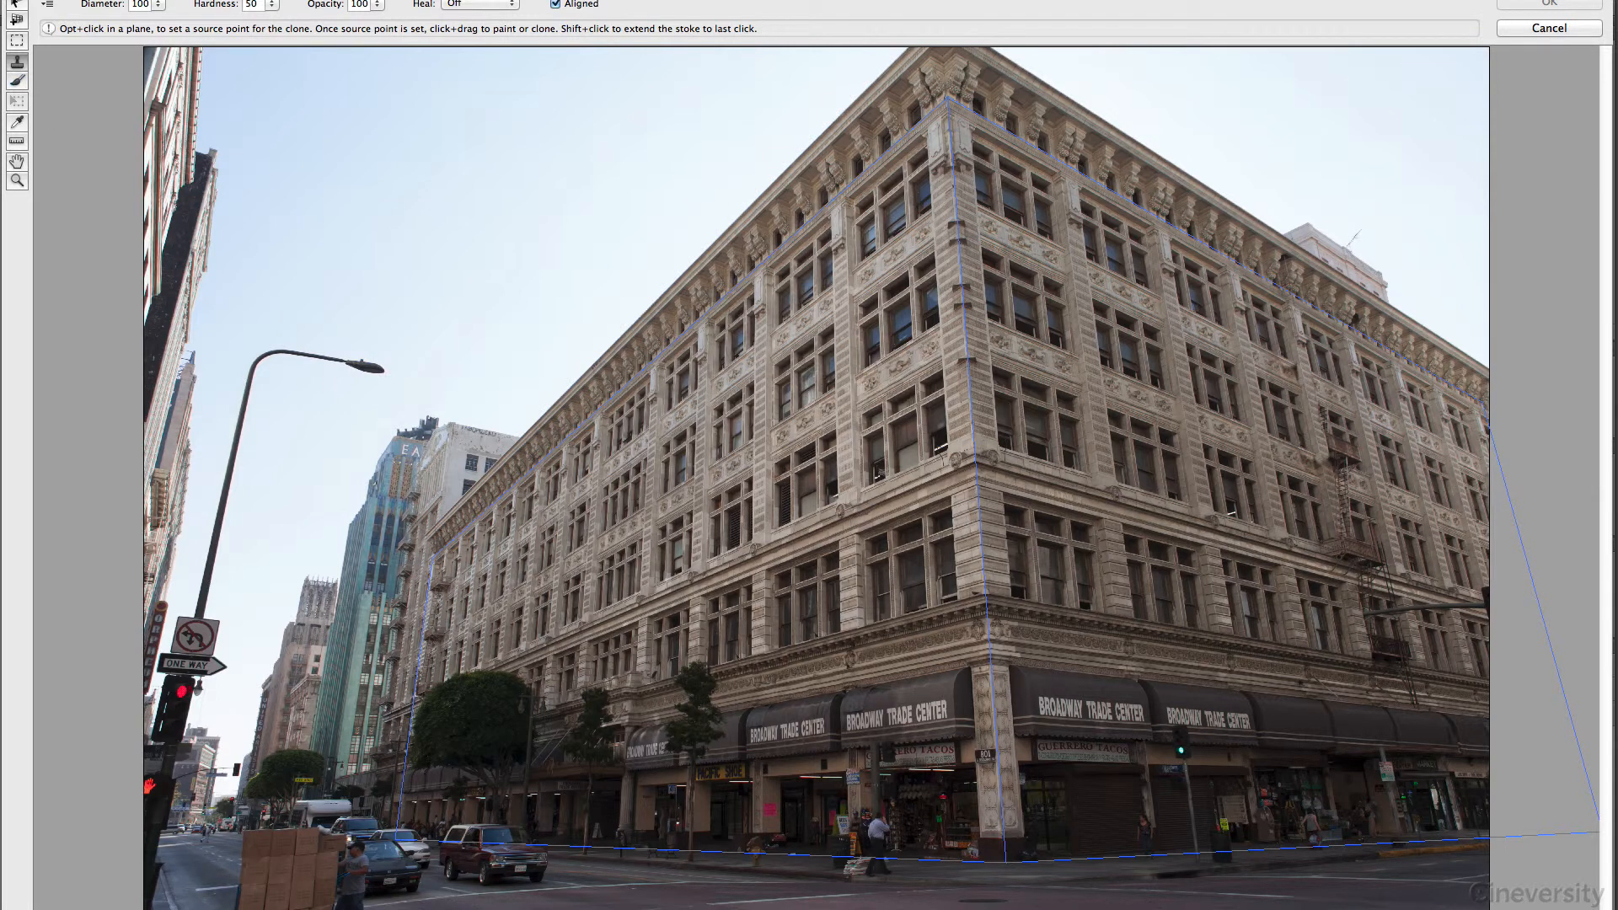
Sample the ledge beside the pillar near the fire escape and clone clean facade over part of its lower platform and supports.
scroll(288, 760, "up", 10)
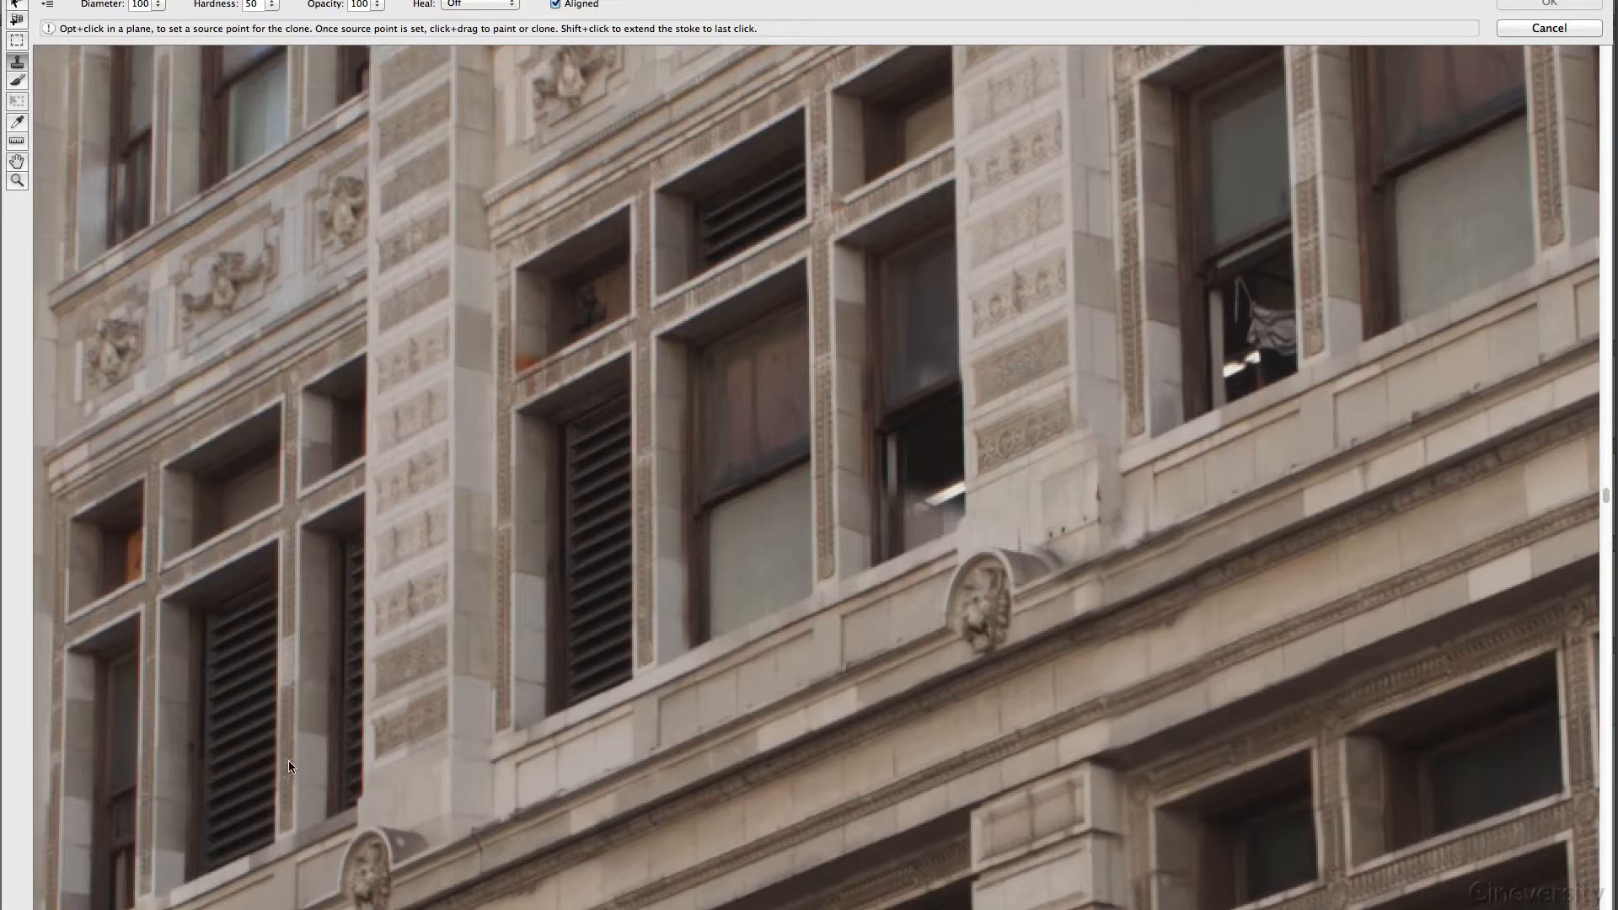
key("space")
left_click_drag(1312, 354, 708, 361)
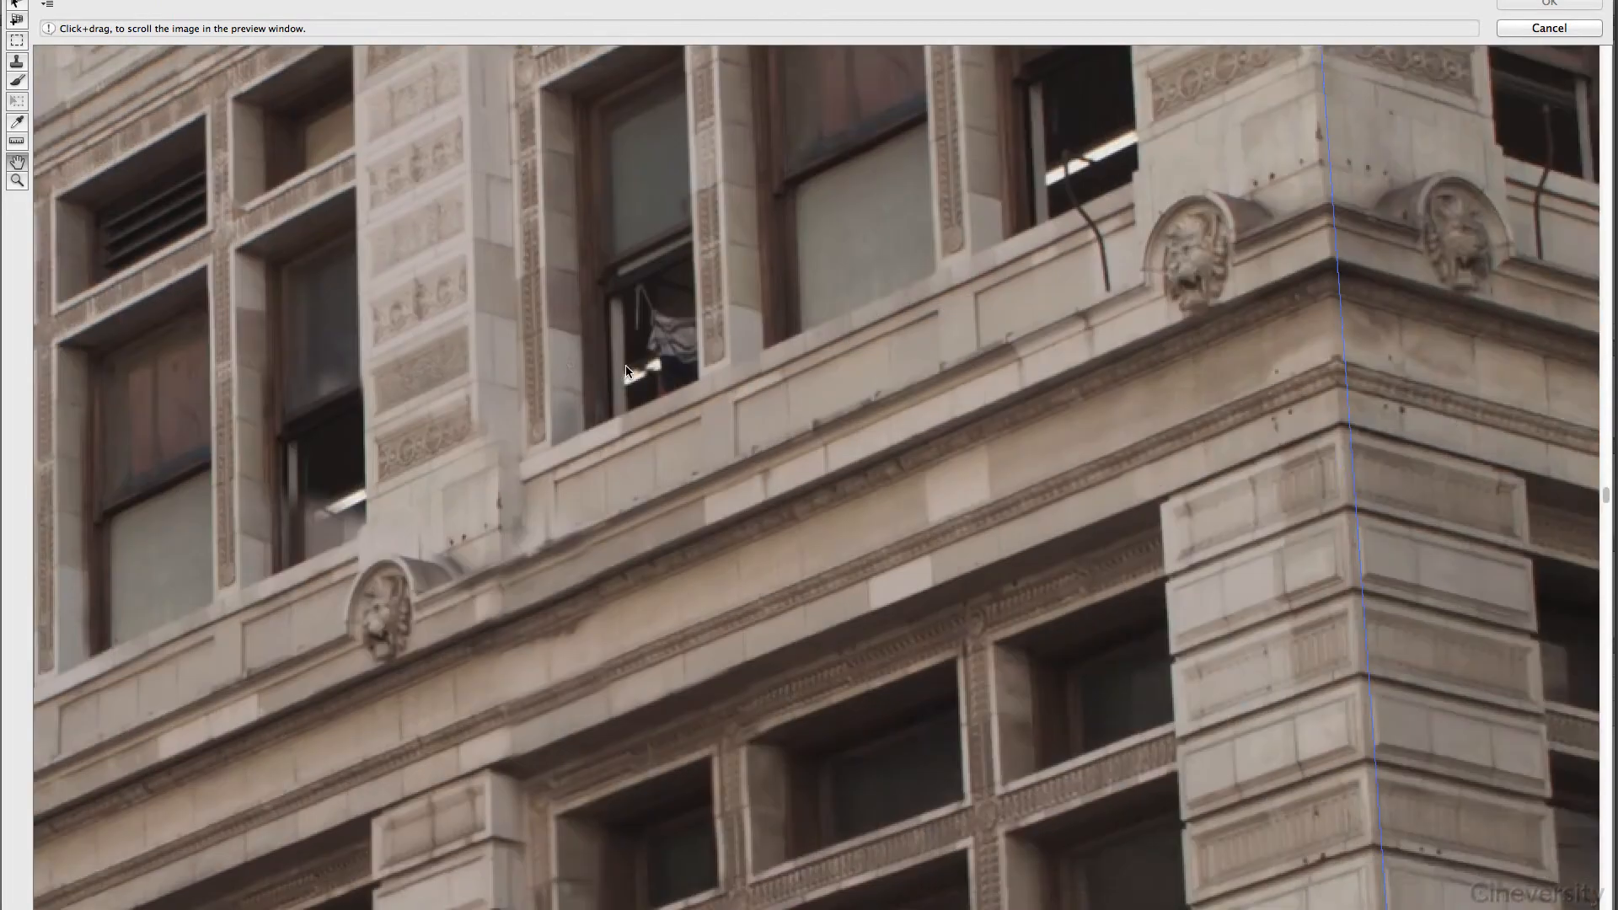
left_click_drag(1181, 325, 882, 358)
left_click_drag(1172, 466, 458, 462)
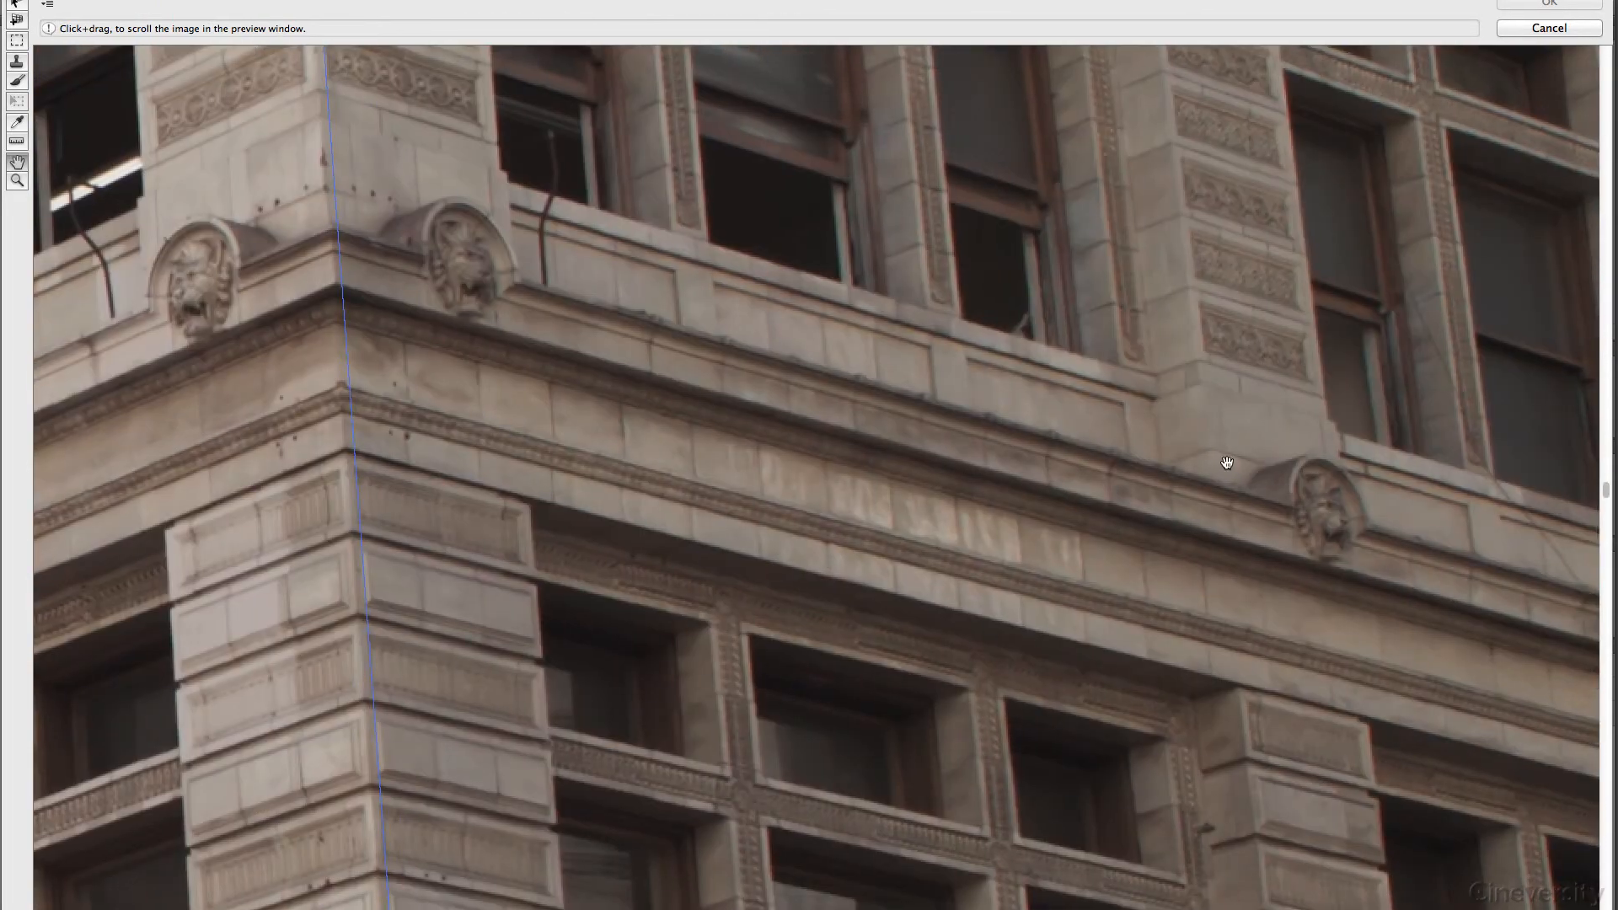
left_click_drag(1228, 462, 467, 389)
left_click_drag(1283, 453, 474, 407)
left_click_drag(1198, 523, 689, 557)
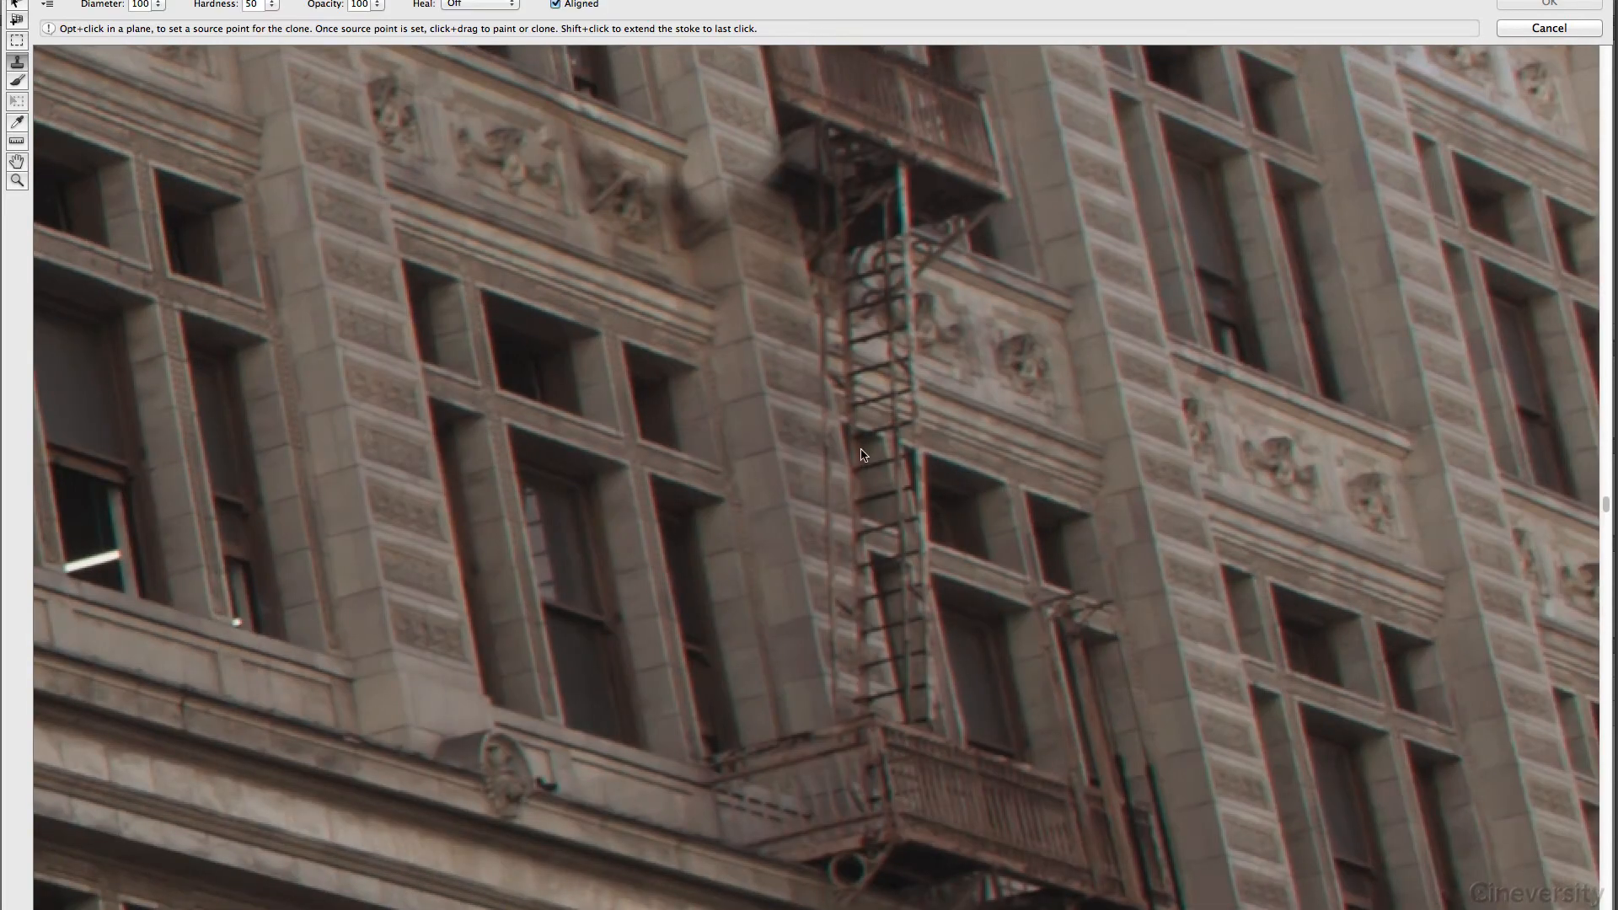
left_click_drag(889, 763, 883, 477)
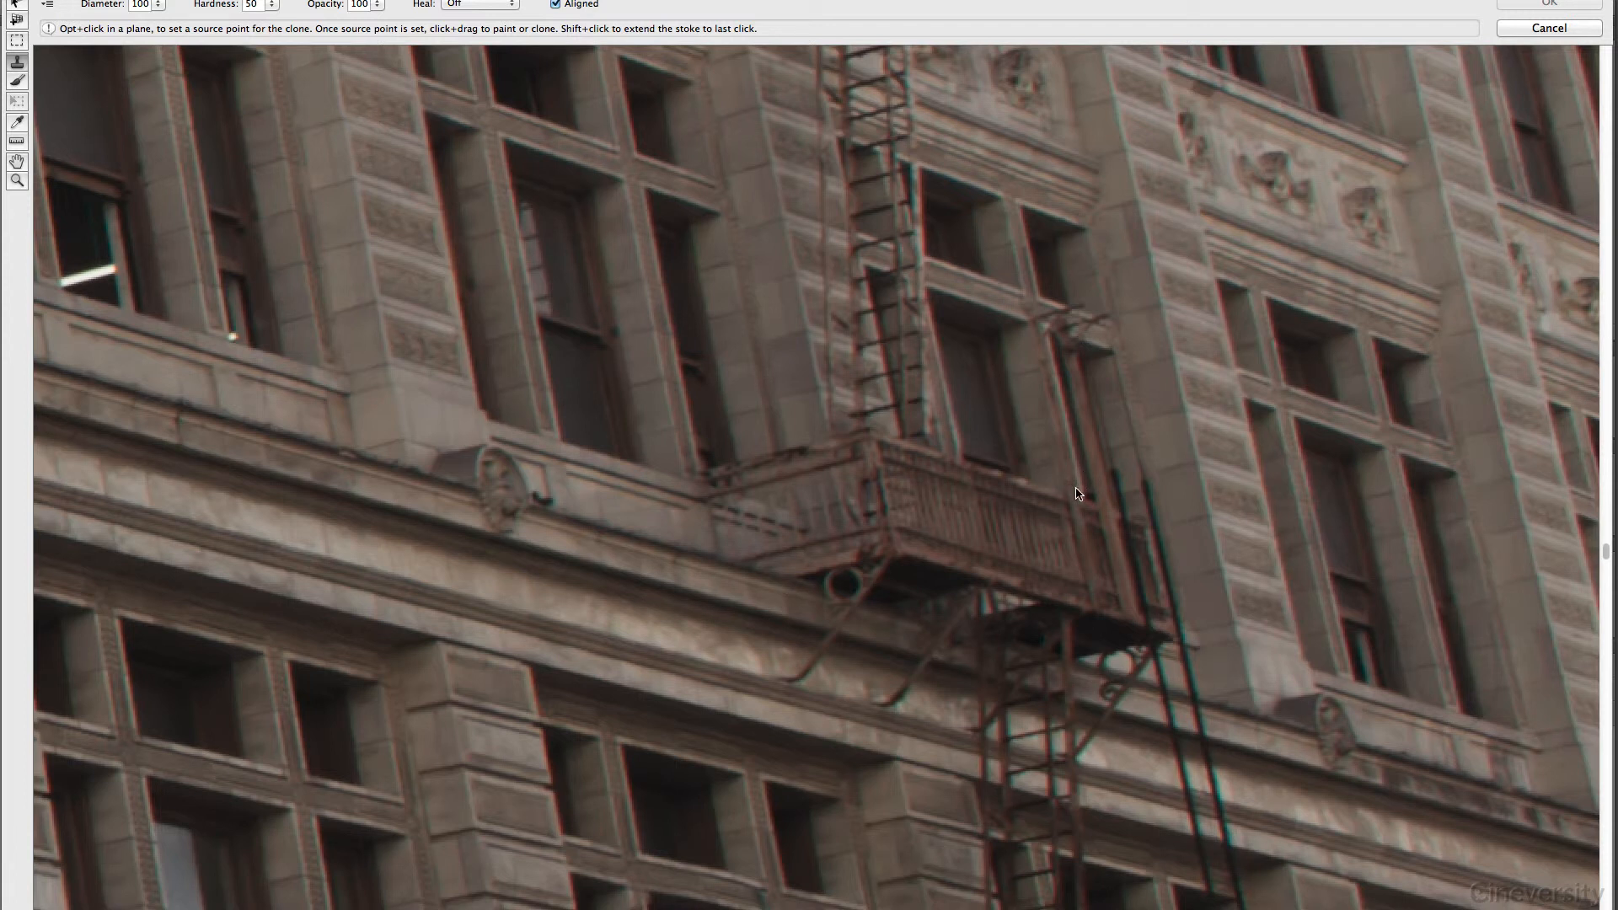
left_click_drag(841, 578, 971, 590)
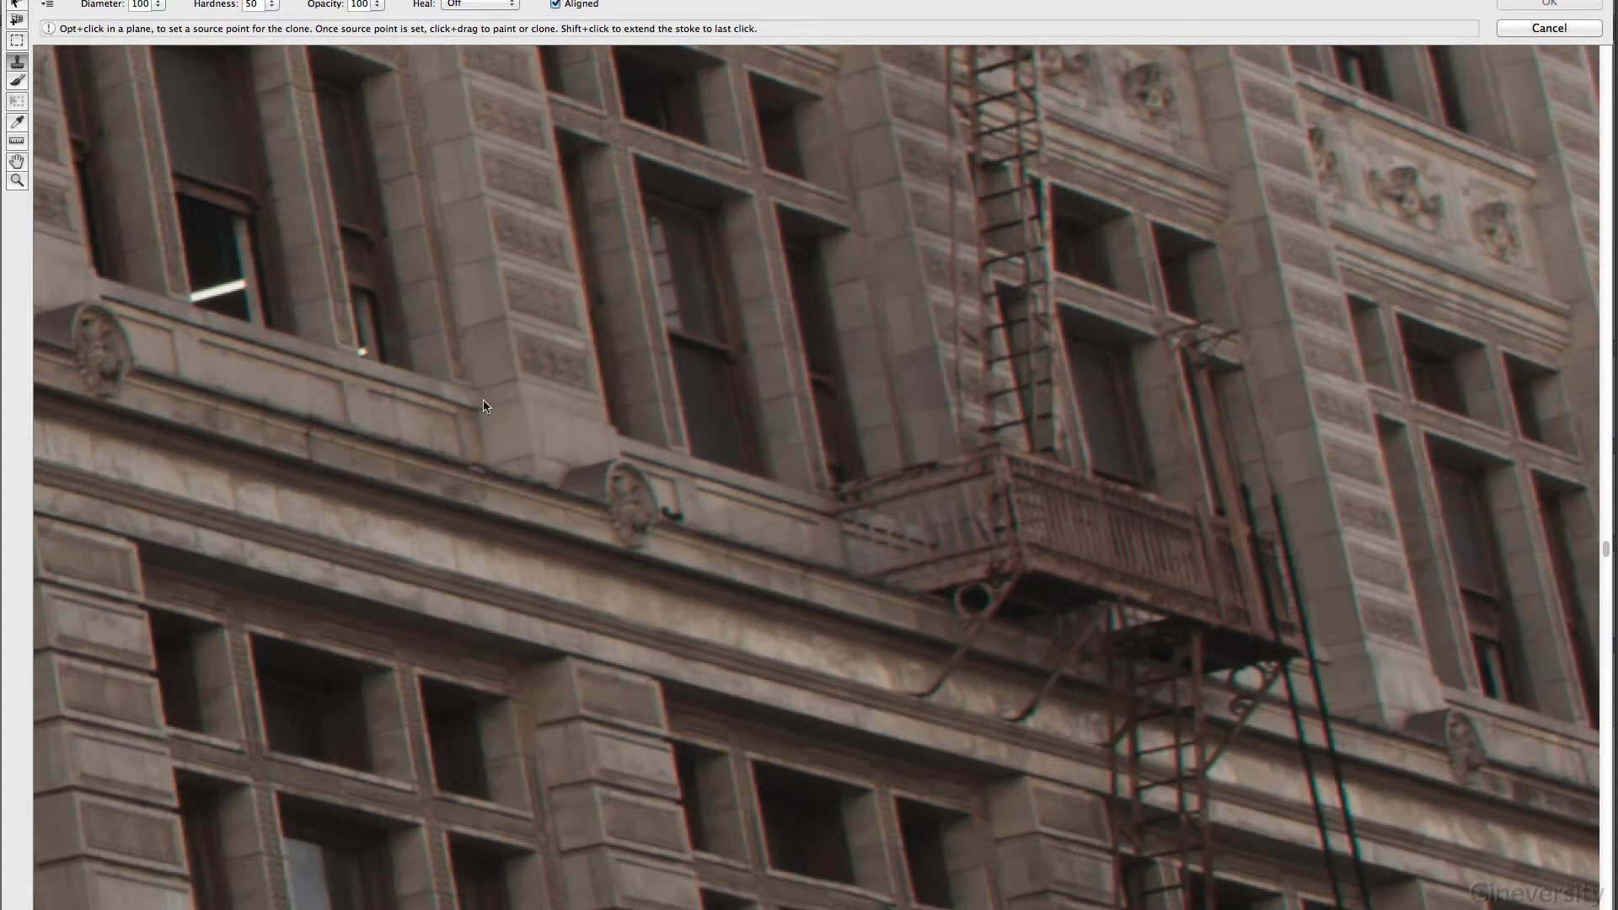
key("alt")
left_click(453, 384, "alt")
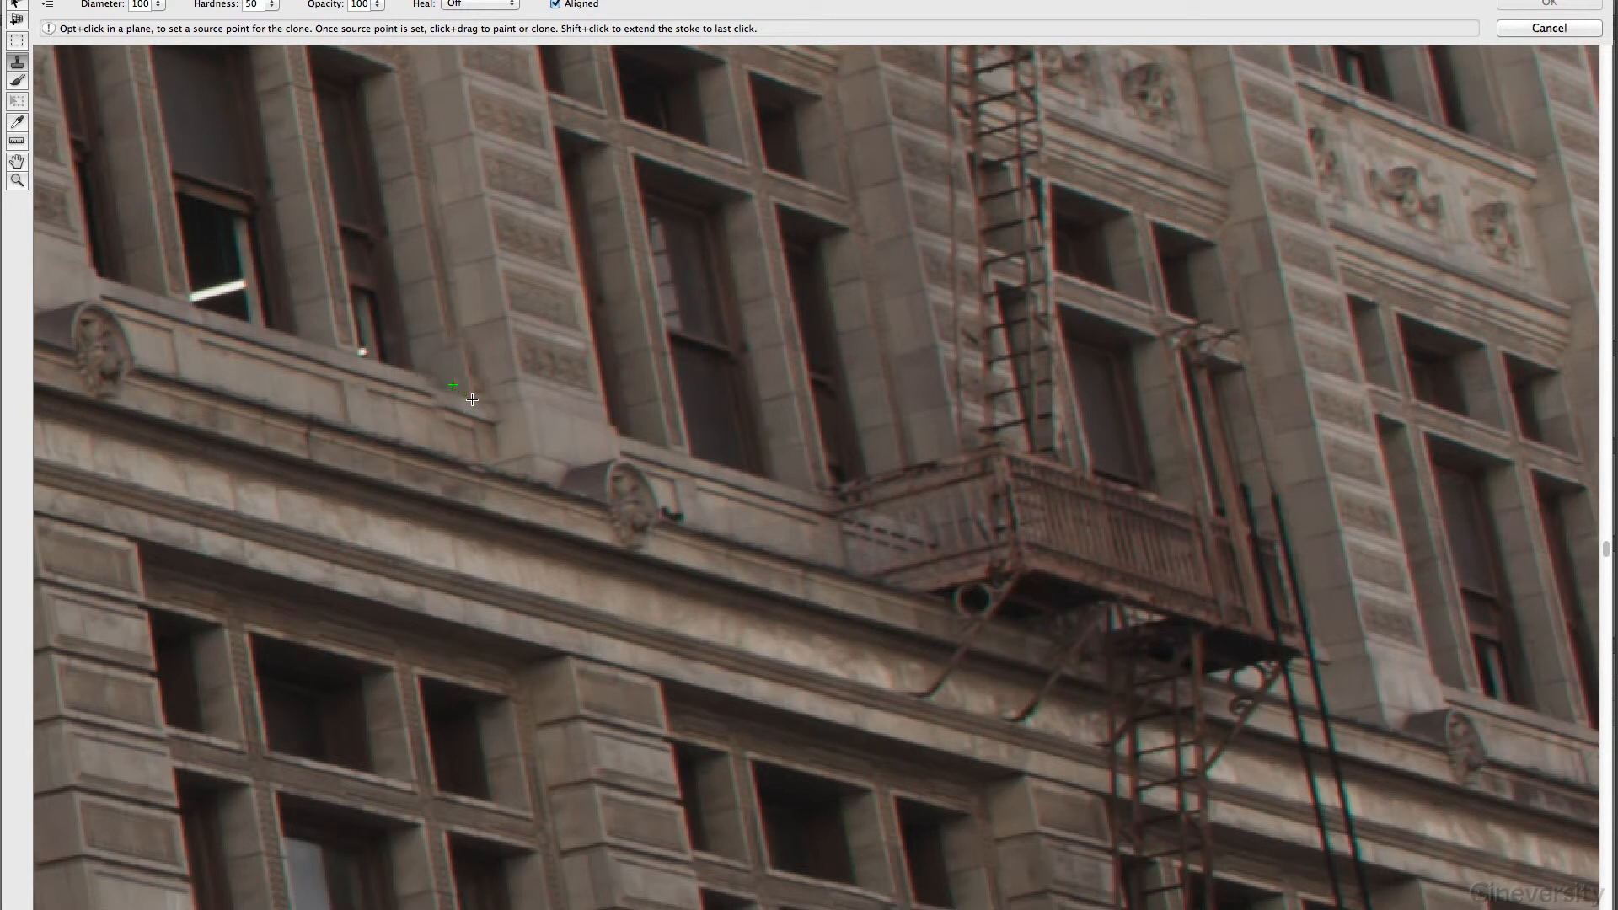
left_click(679, 412)
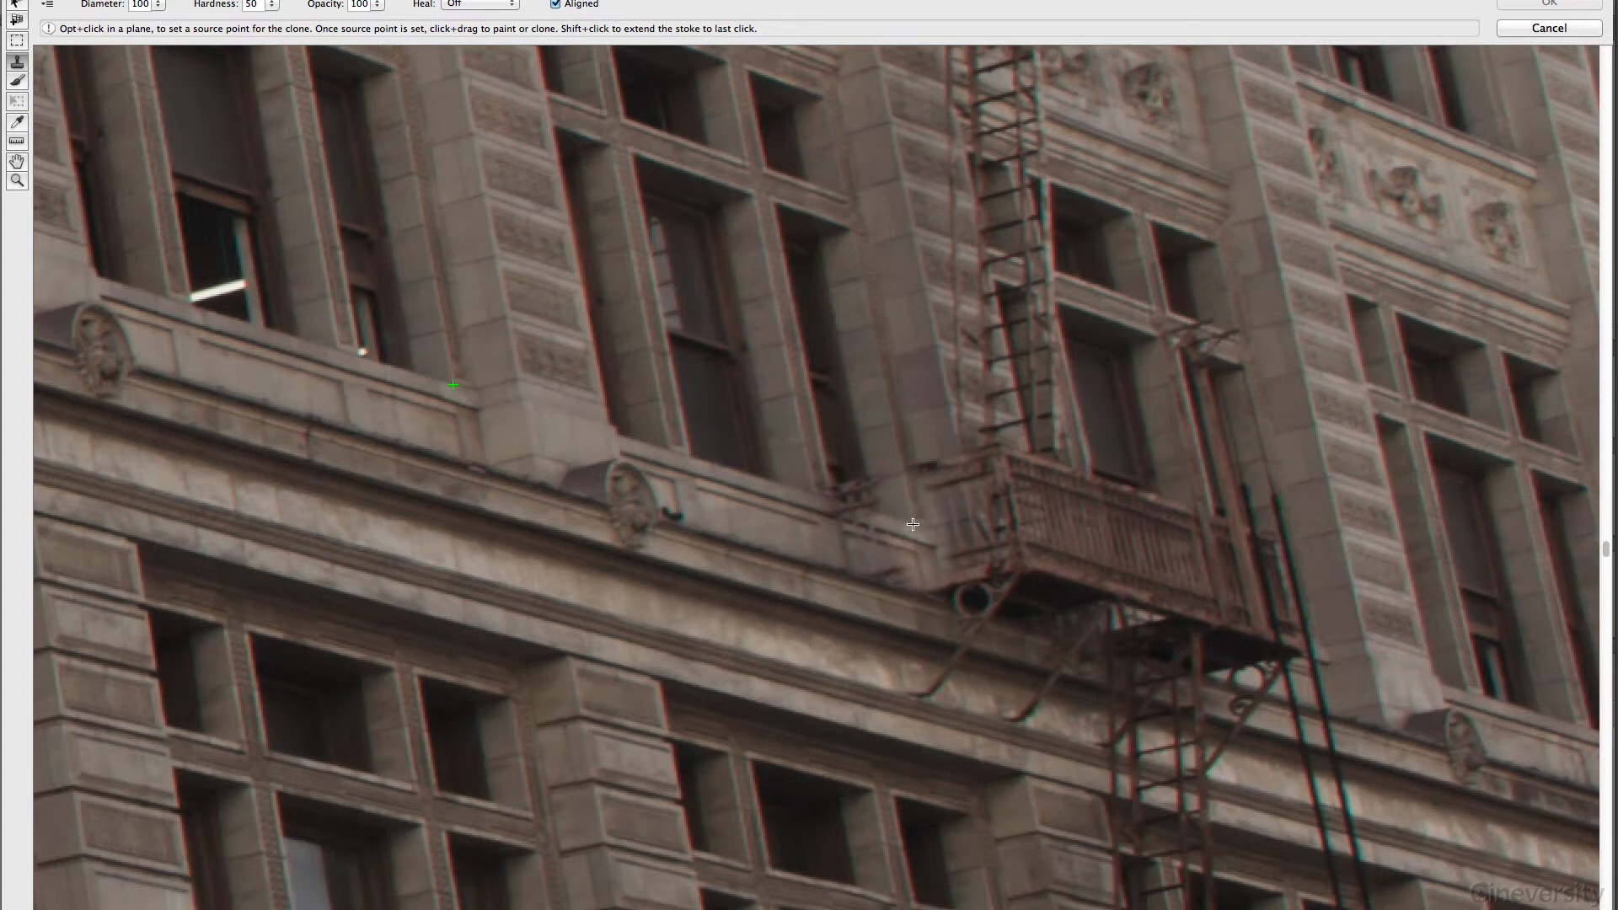
mouse_move(915, 524)
left_mouse_down()
mouse_move(960, 485)
mouse_move(957, 415)
mouse_move(953, 503)
mouse_move(868, 465)
mouse_move(882, 533)
mouse_move(995, 554)
mouse_move(1074, 607)
mouse_move(926, 648)
mouse_move(1062, 717)
mouse_move(1357, 792)
mouse_move(1338, 807)
left_mouse_up()
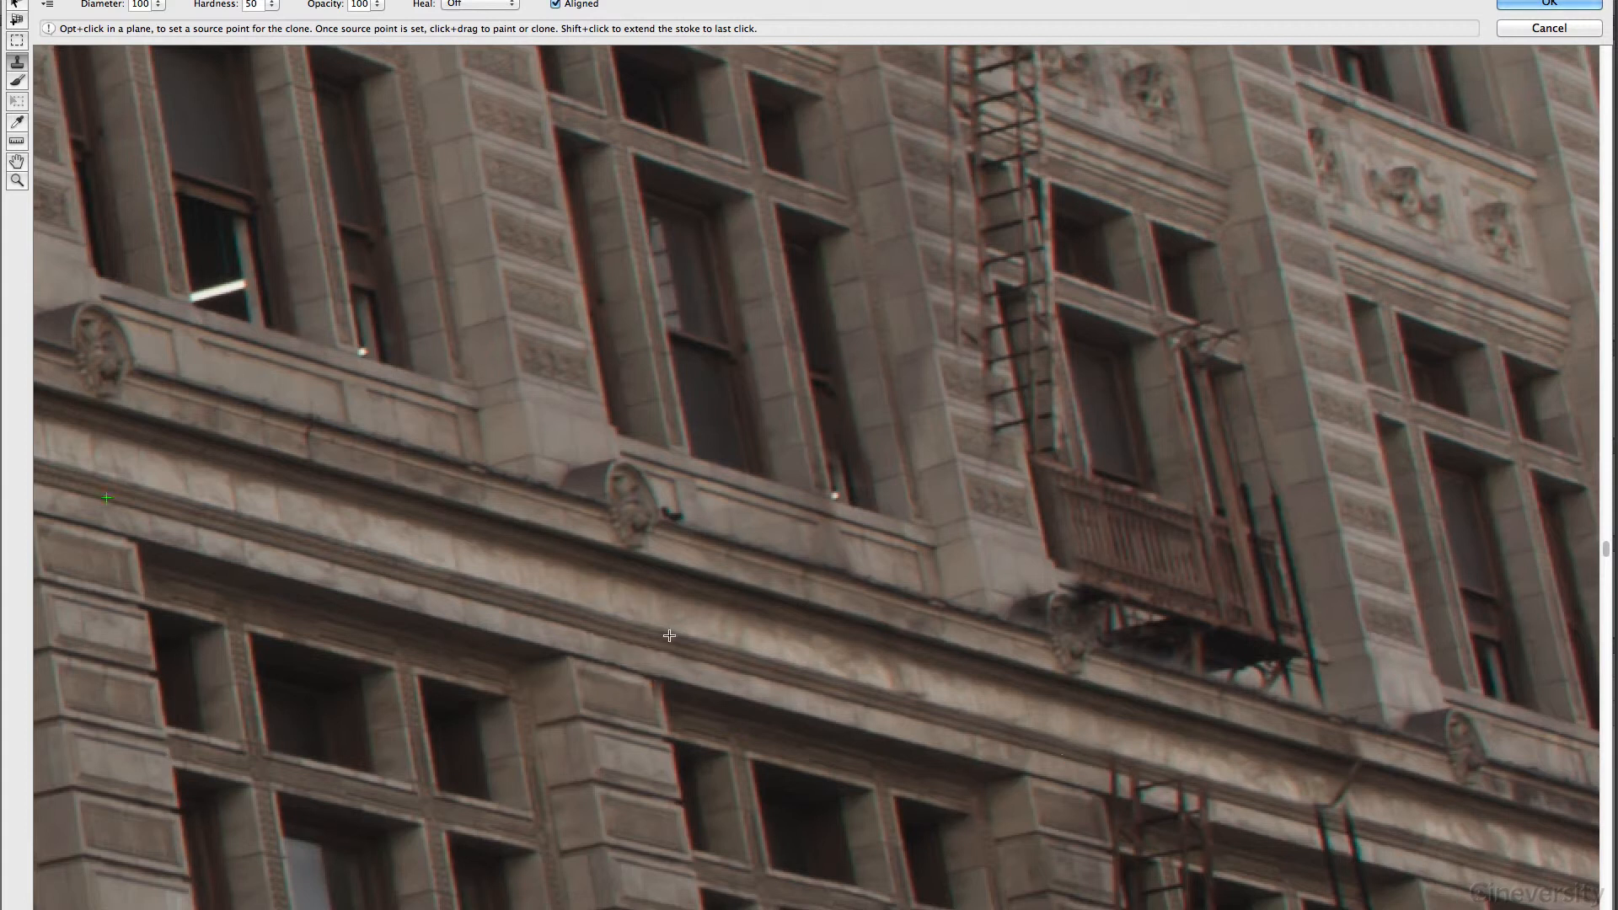
mouse_move(1037, 574)
left_mouse_down()
mouse_move(1060, 472)
mouse_move(1092, 611)
left_mouse_up()
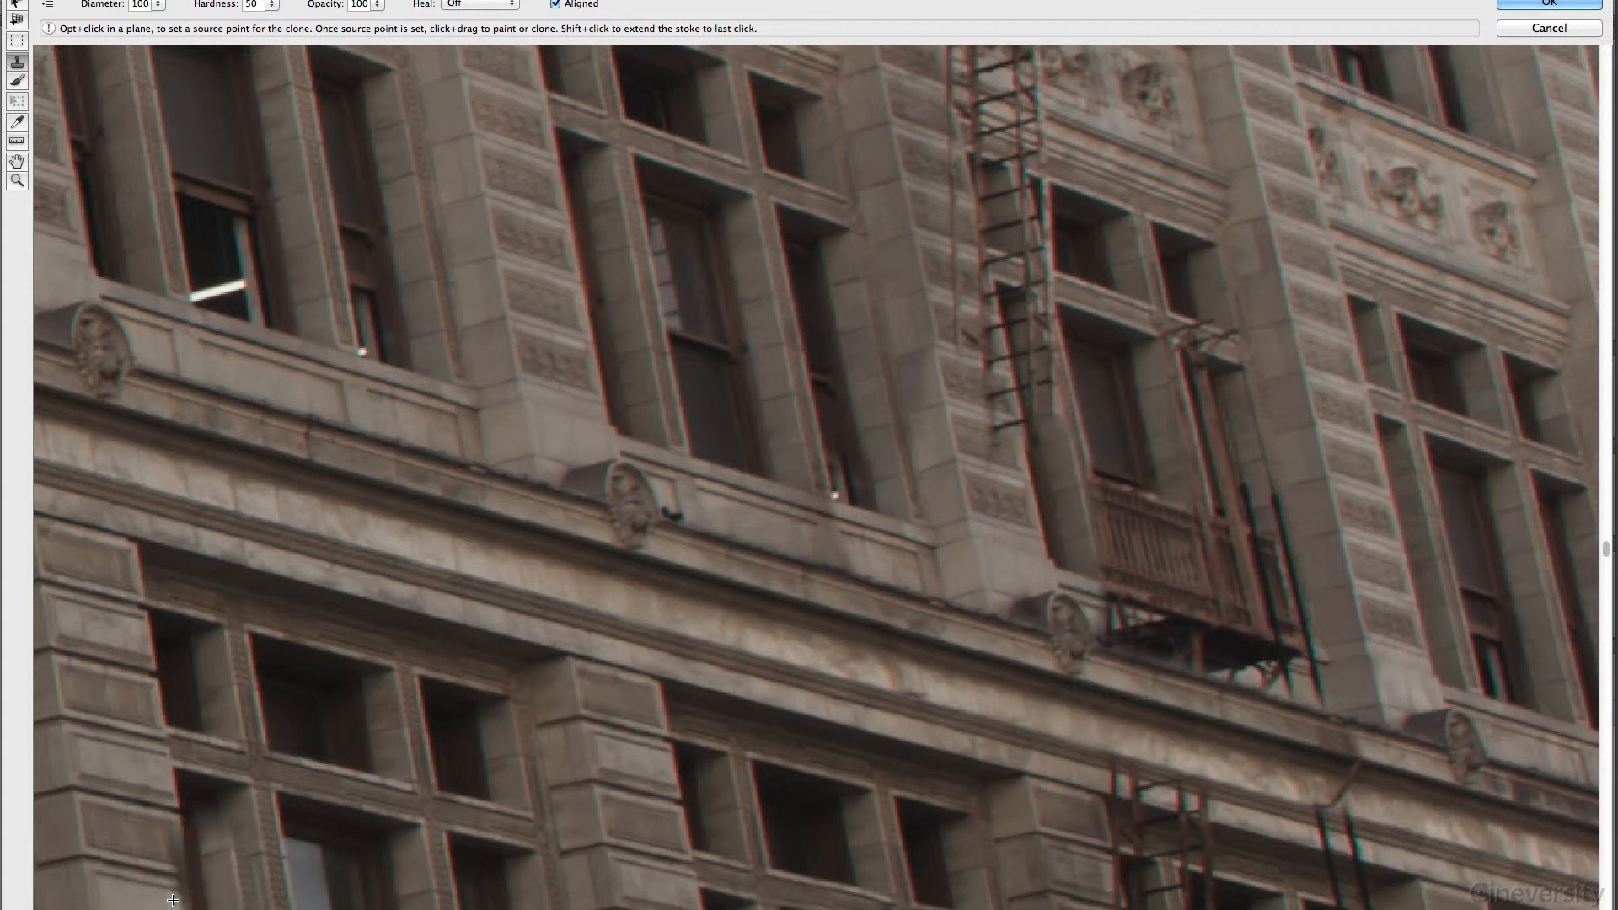
key("super+minus")
key("super+minus")
key("super+minus")
key("super+minus")
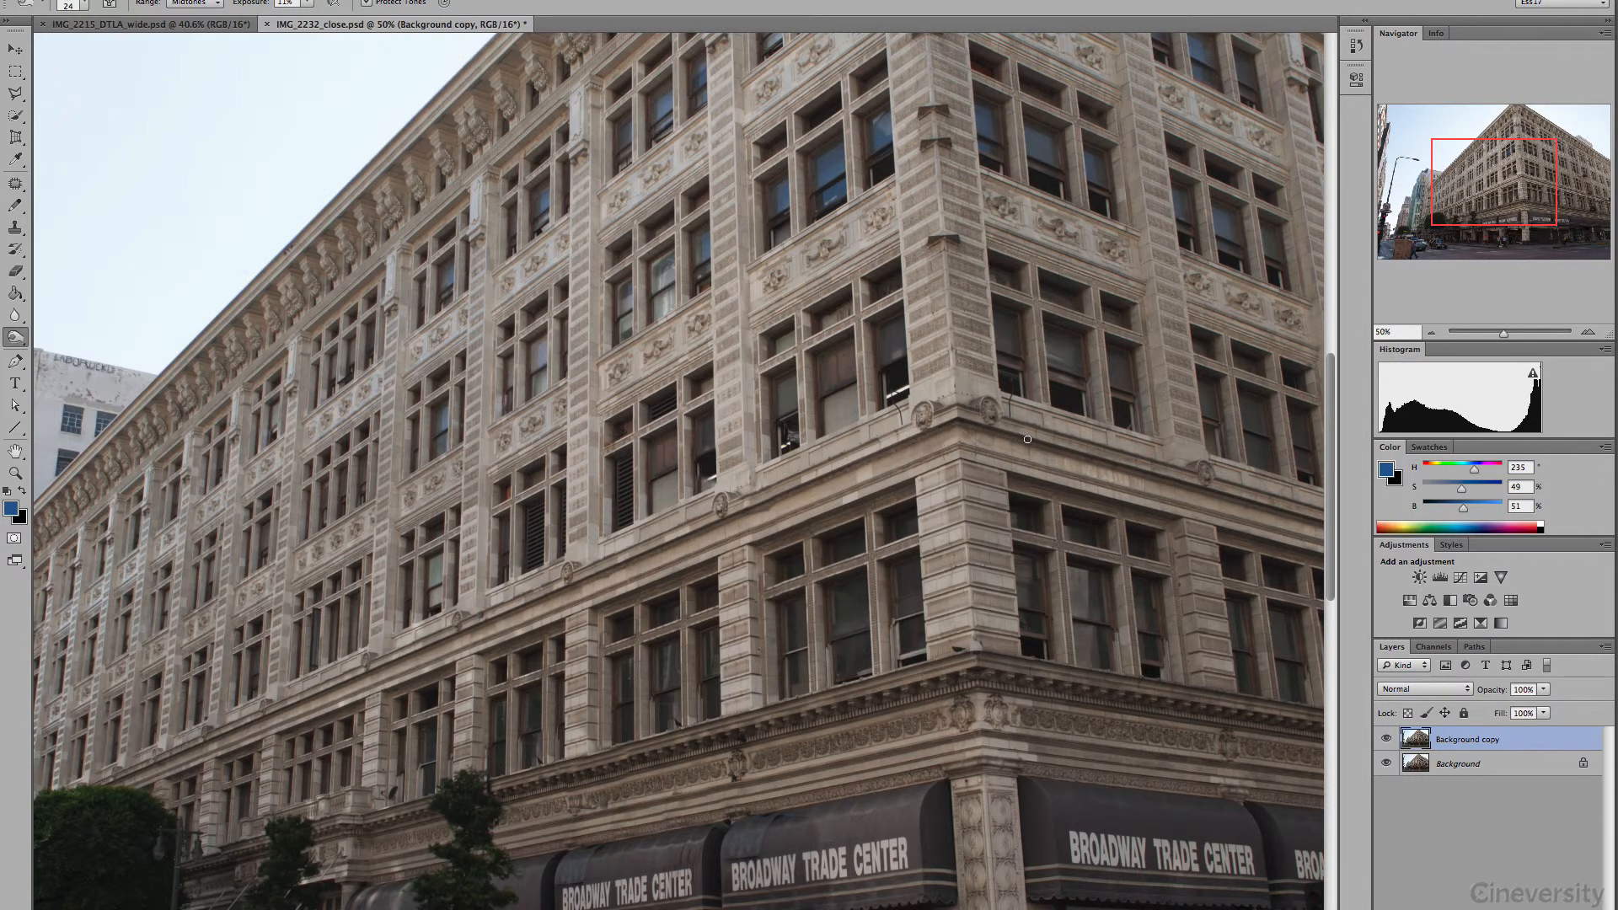
Switch to Cinema 4D and take the Perspective view out of Camera.3.
key("super+Tab")
left_click(646, 450)
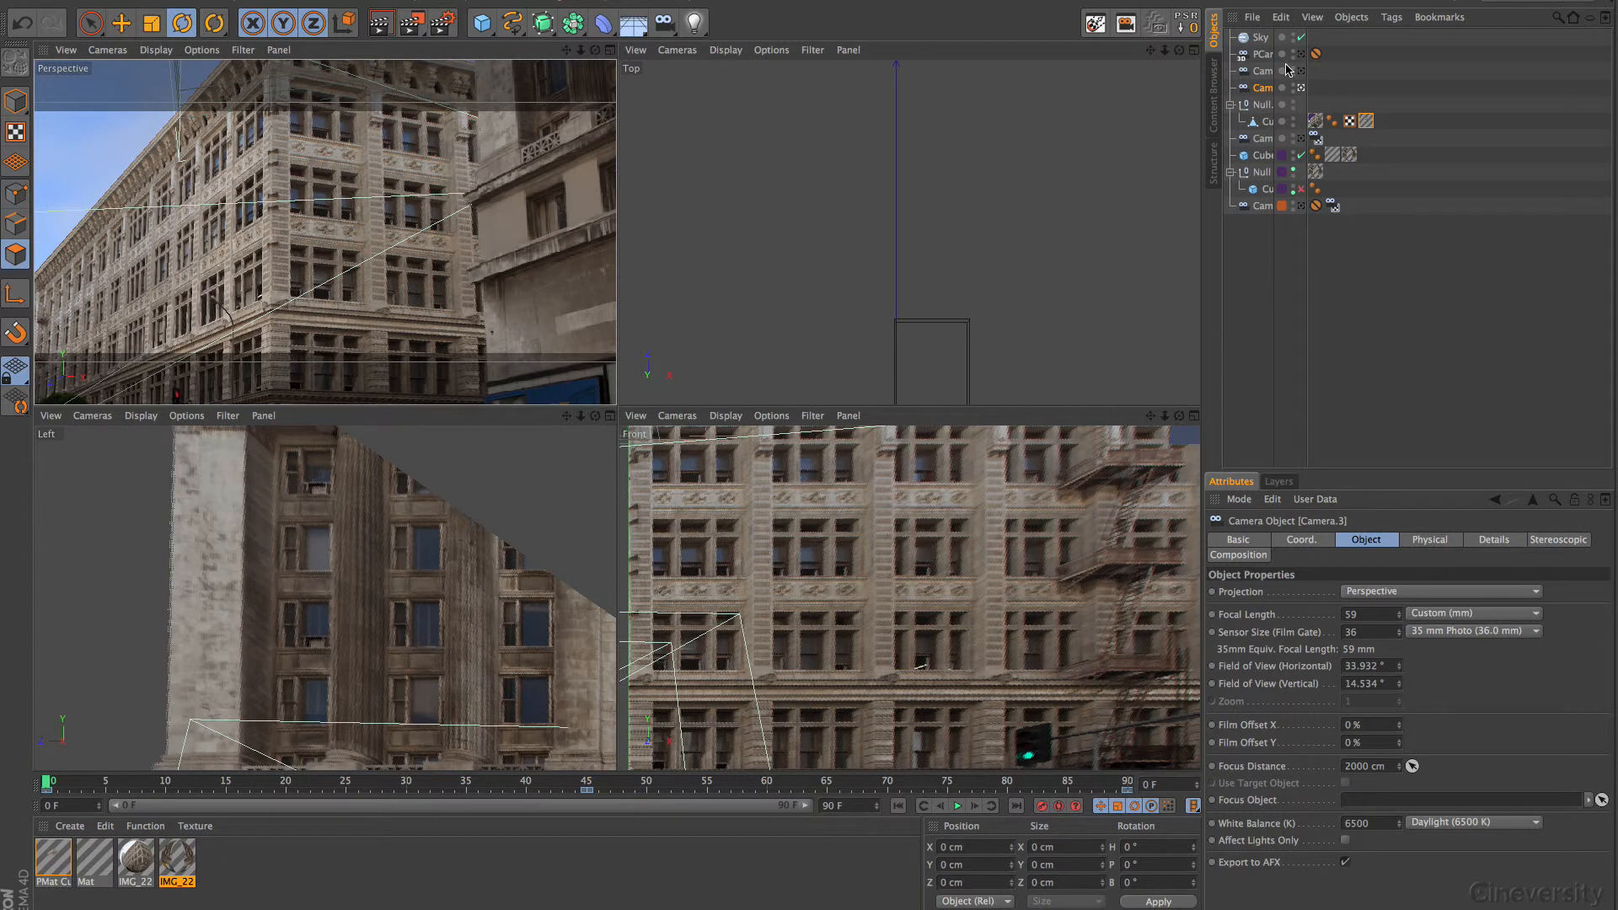
double_click(1299, 90)
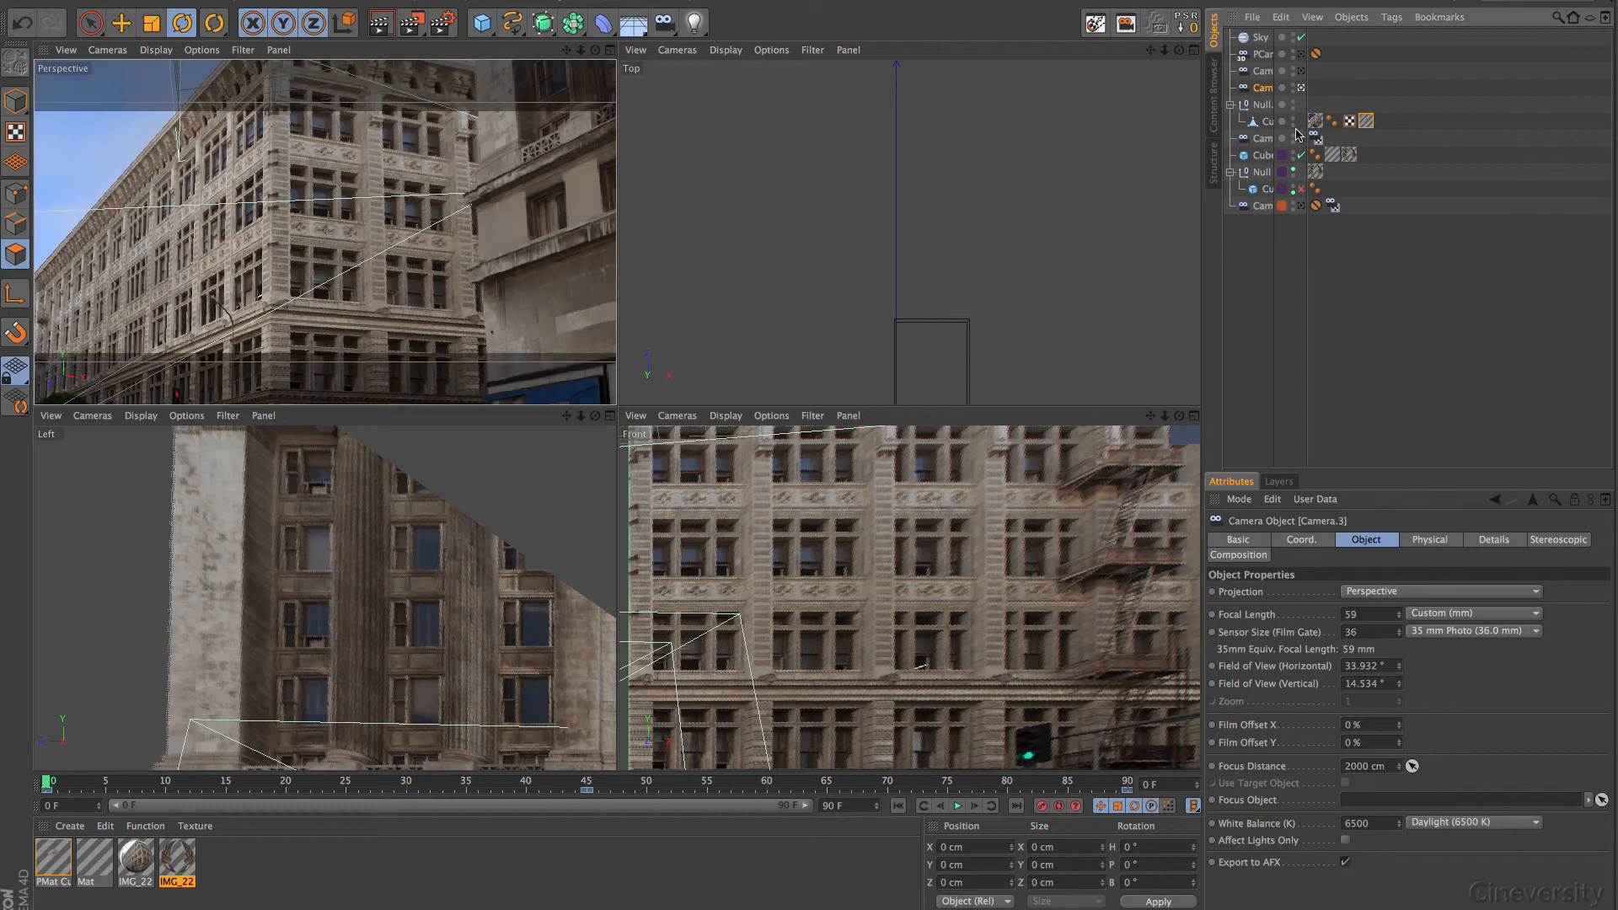
left_click(1126, 22)
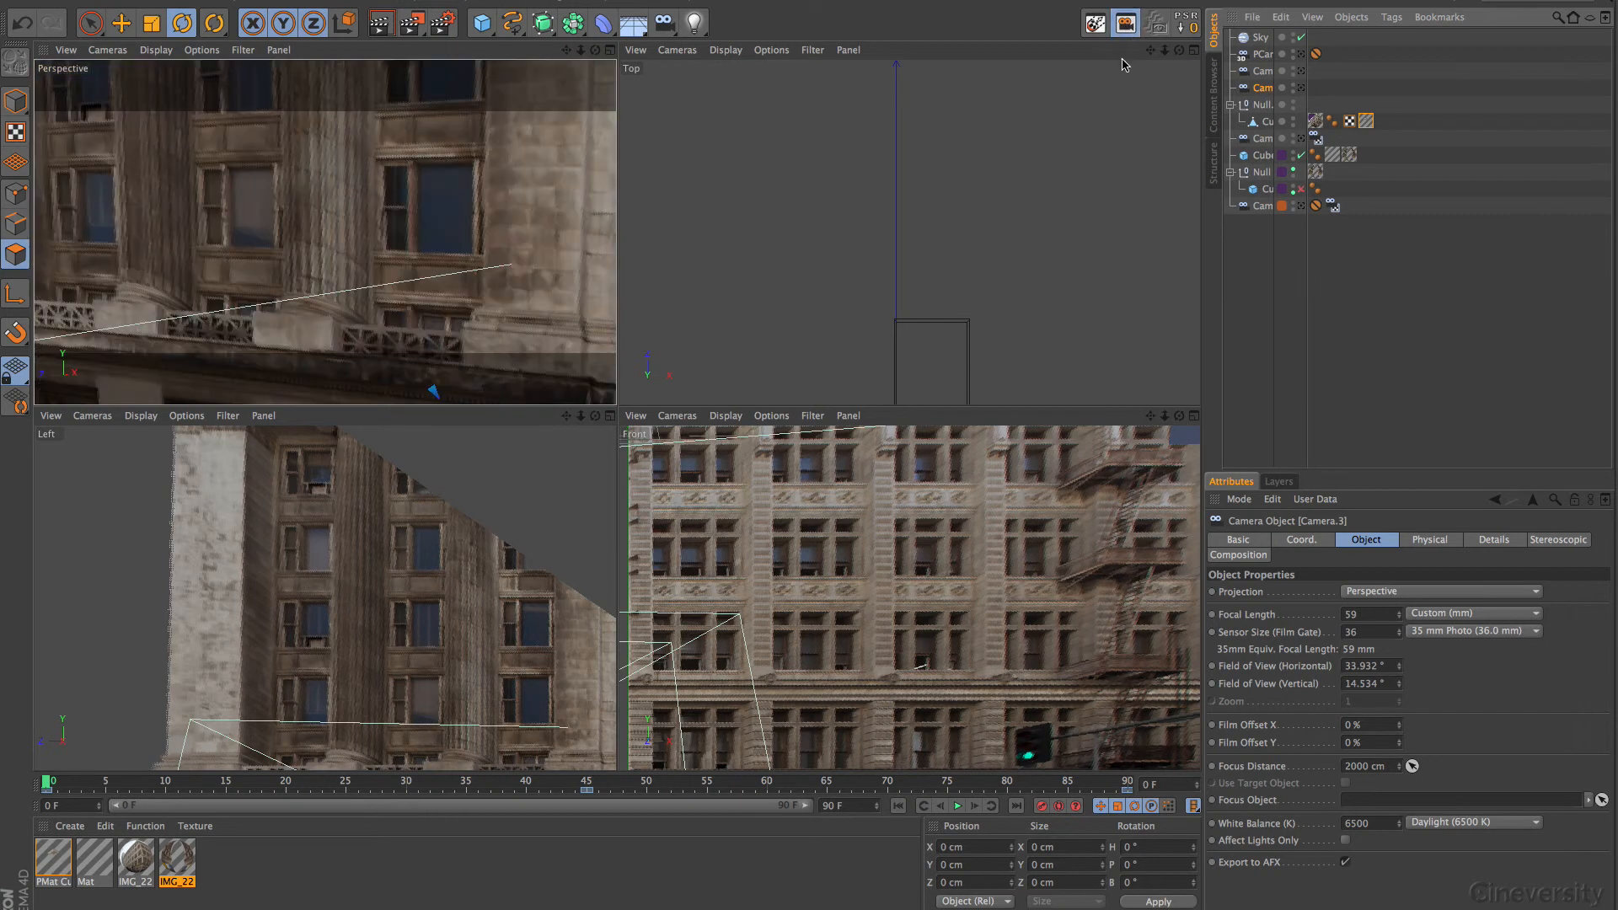
Maximize the Perspective view and frame the Broadway Trade Center's fire escape facade head-on and close up.
left_click_drag(581, 50, 320, 182)
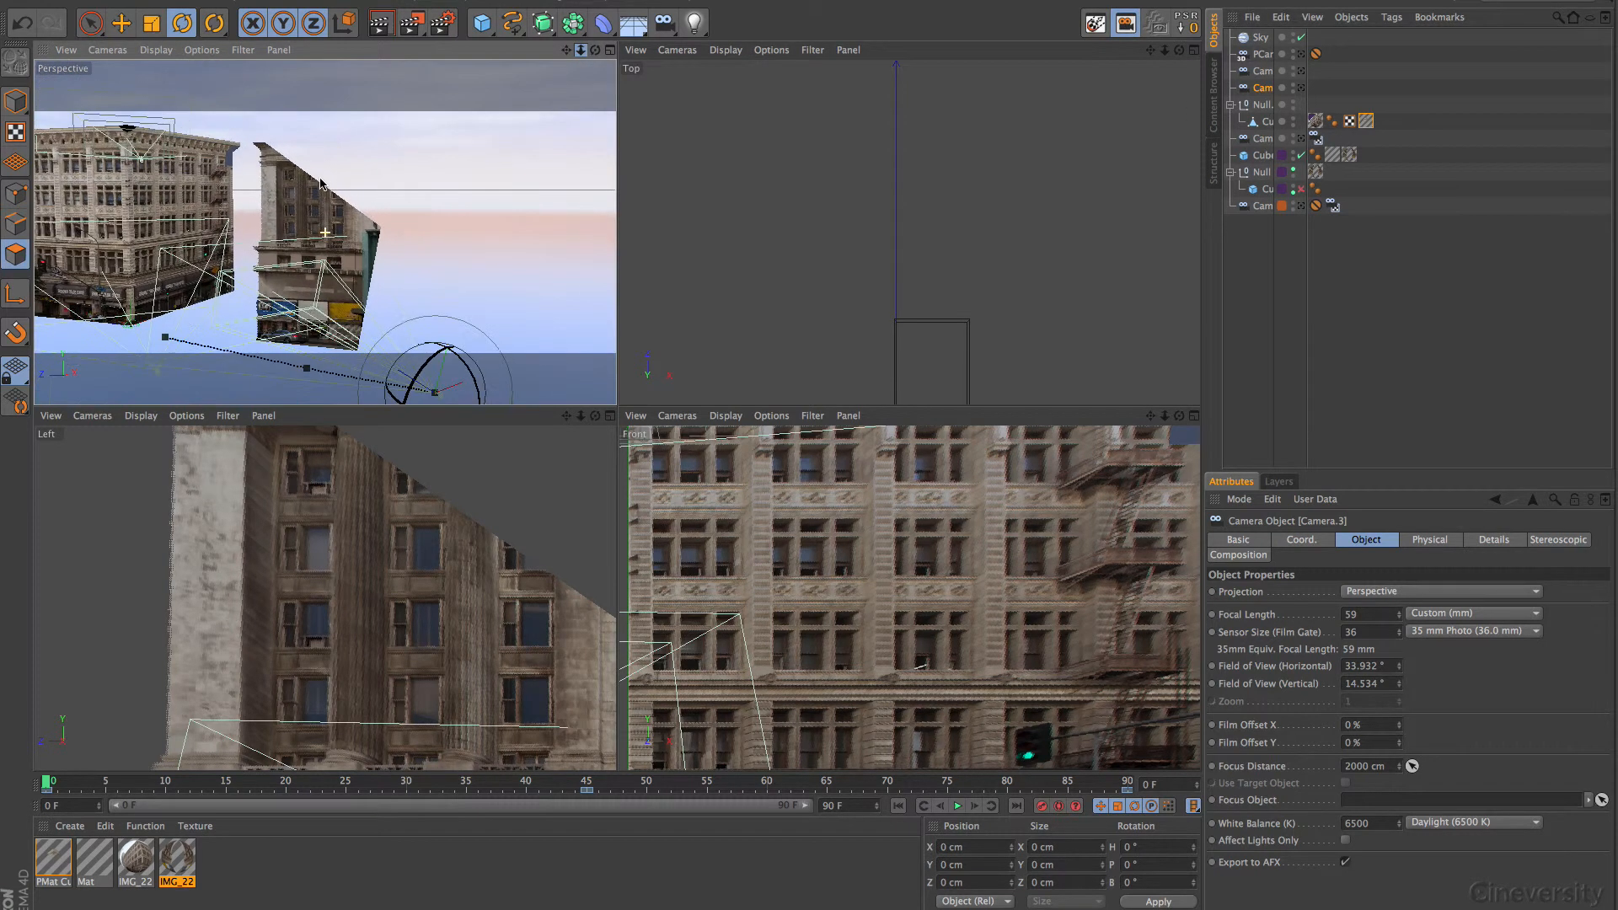
left_click_drag(595, 50, 514, 47)
left_click(609, 51)
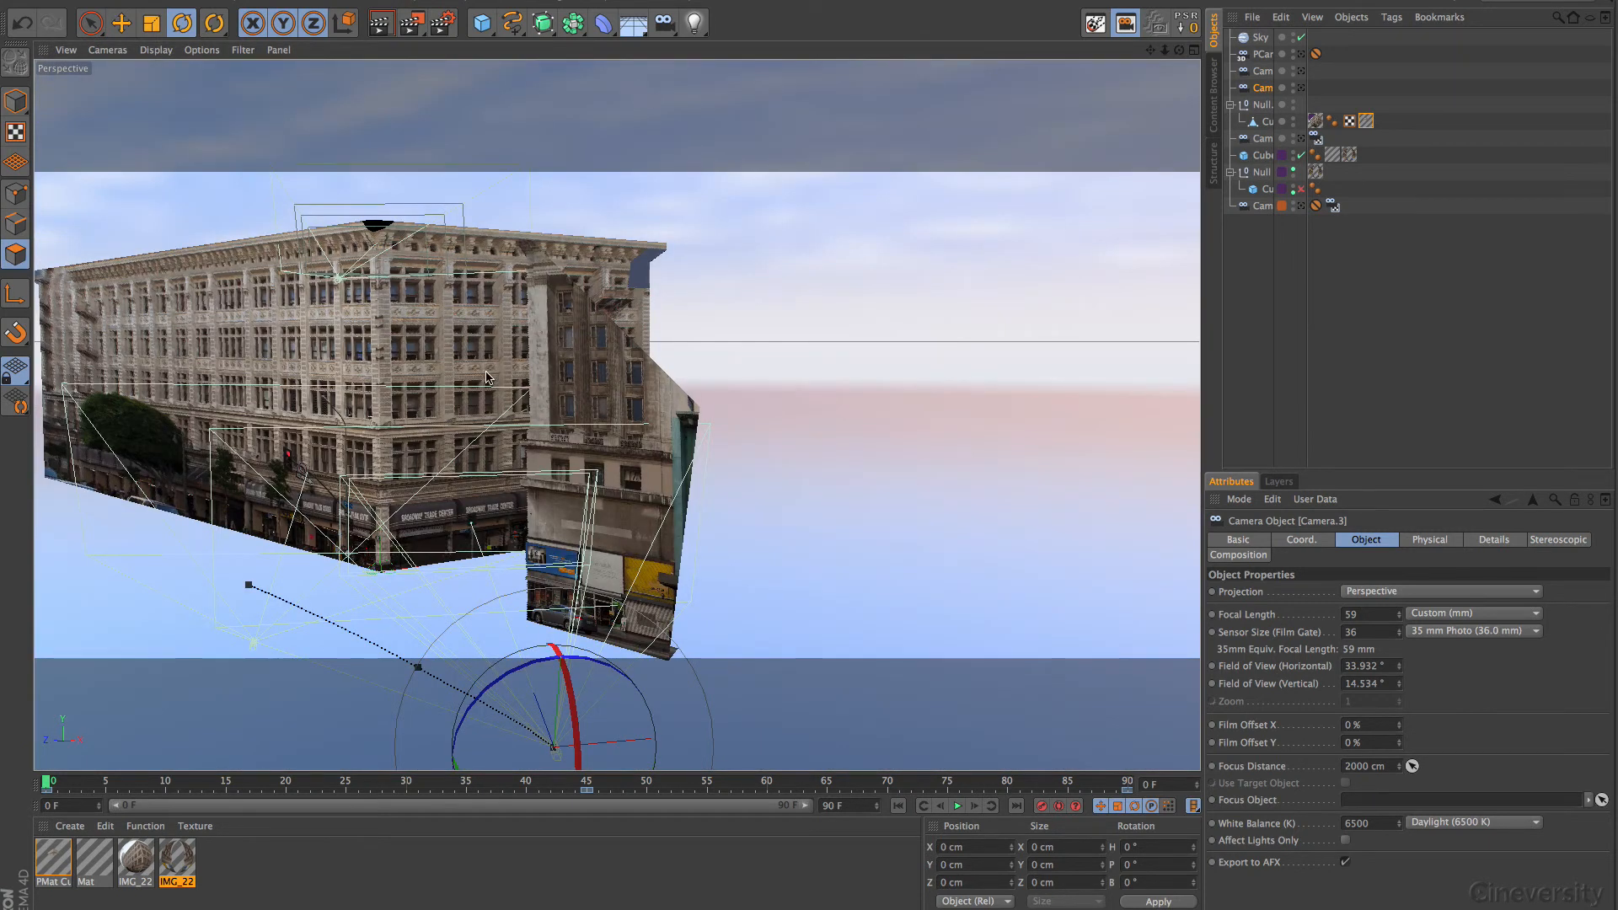
left_click_drag(486, 377, 710, 391, "alt")
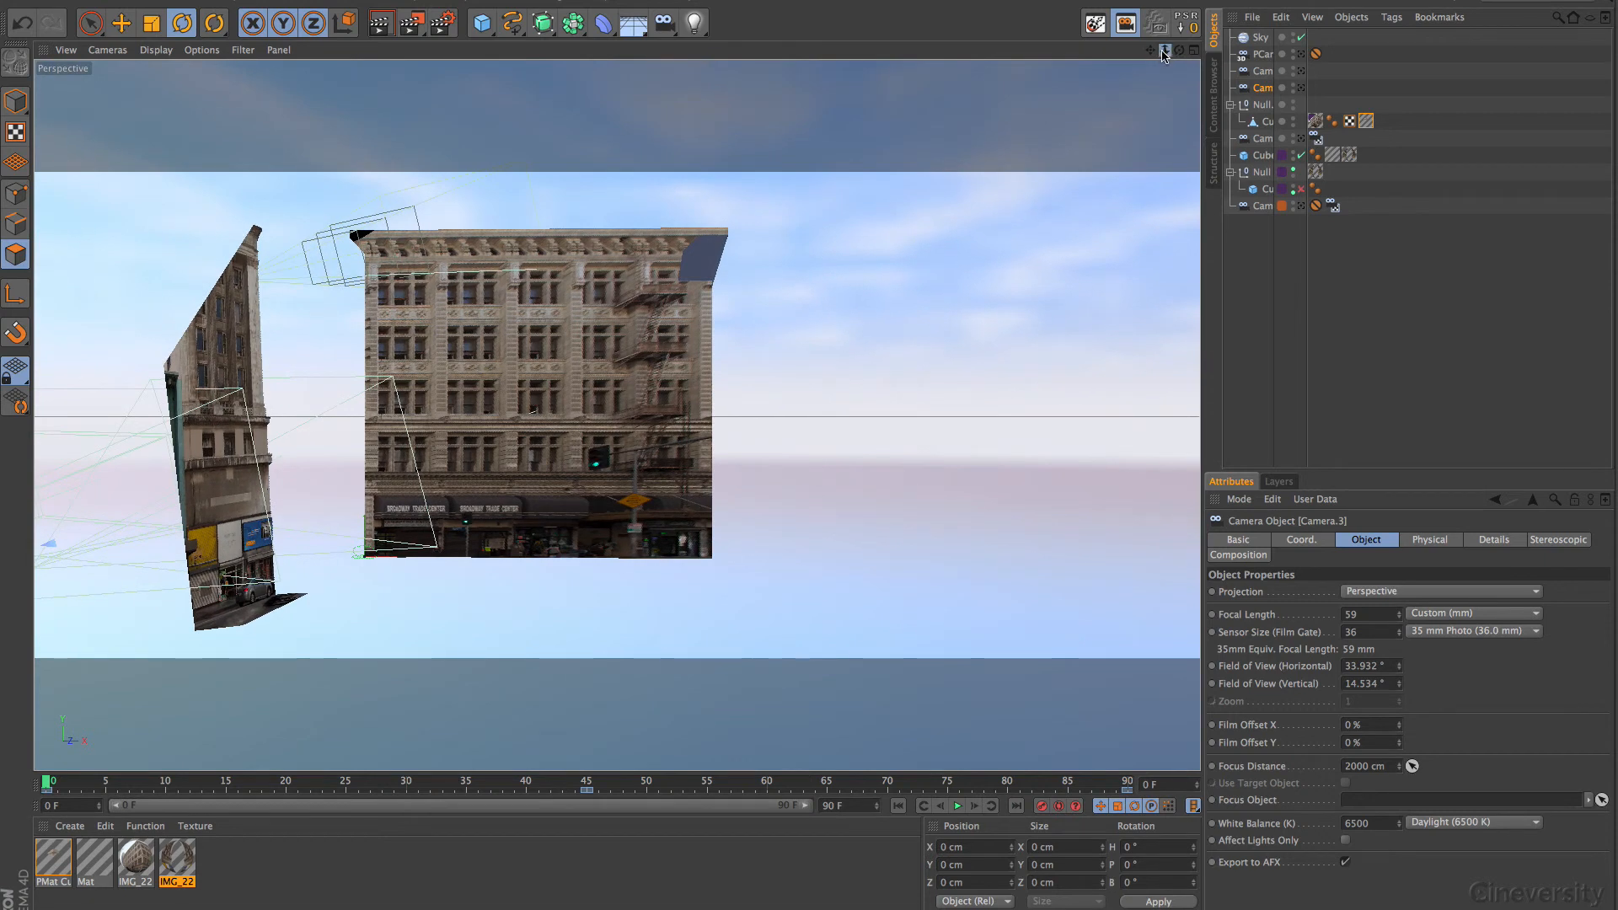
left_click_drag(1172, 45, 1266, 78)
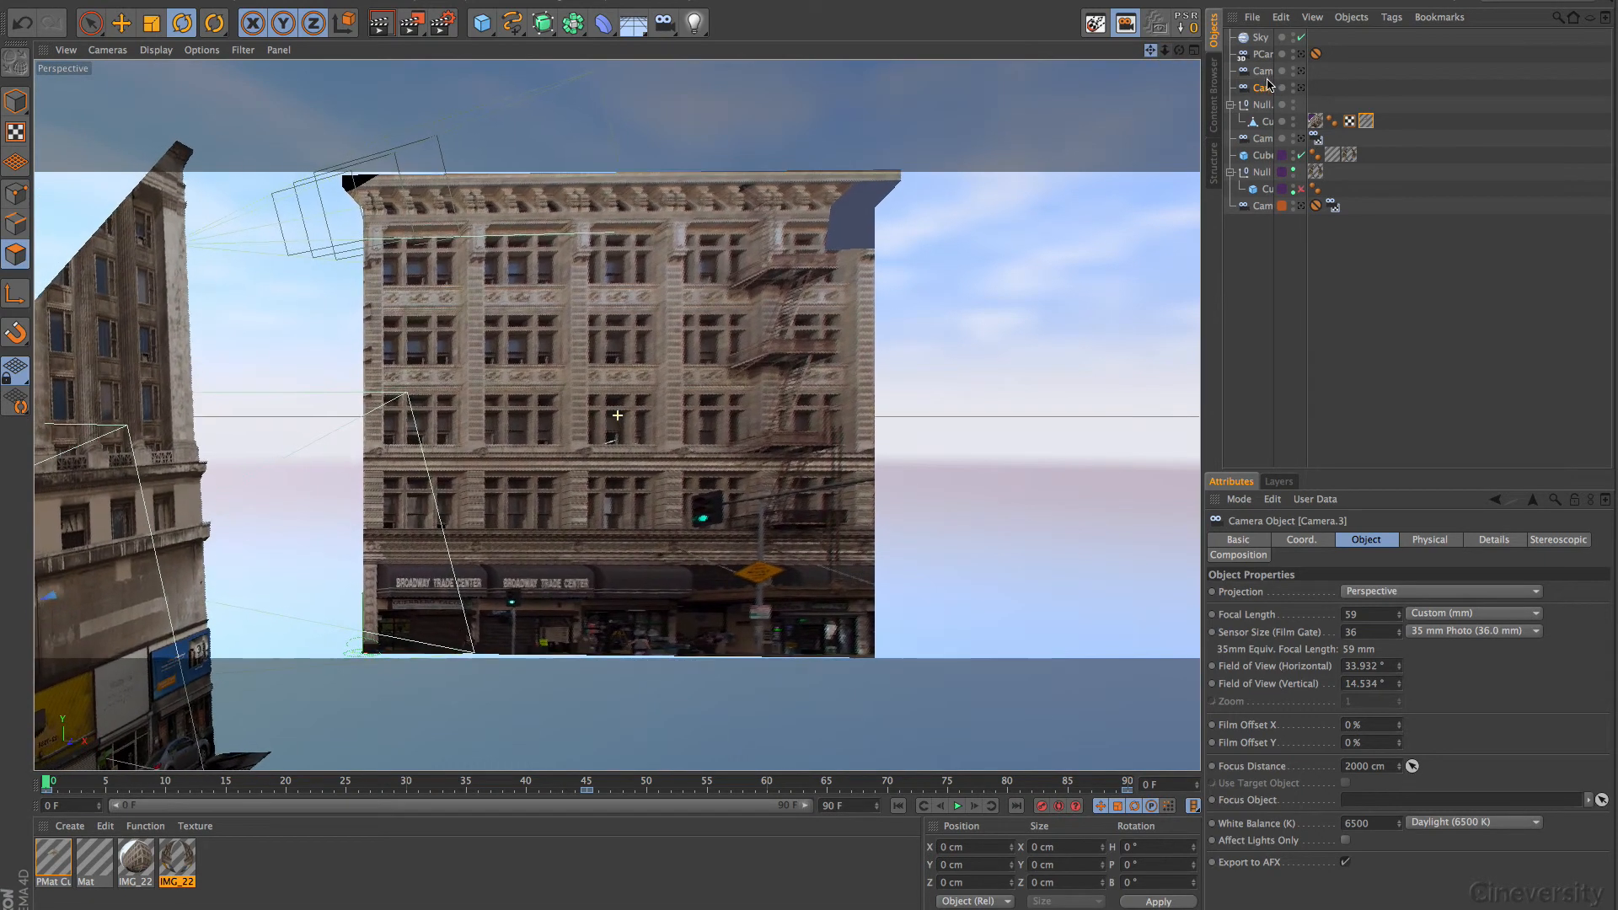
left_click_drag(1177, 48, 1353, 56)
left_click_drag(1150, 52, 1172, 100)
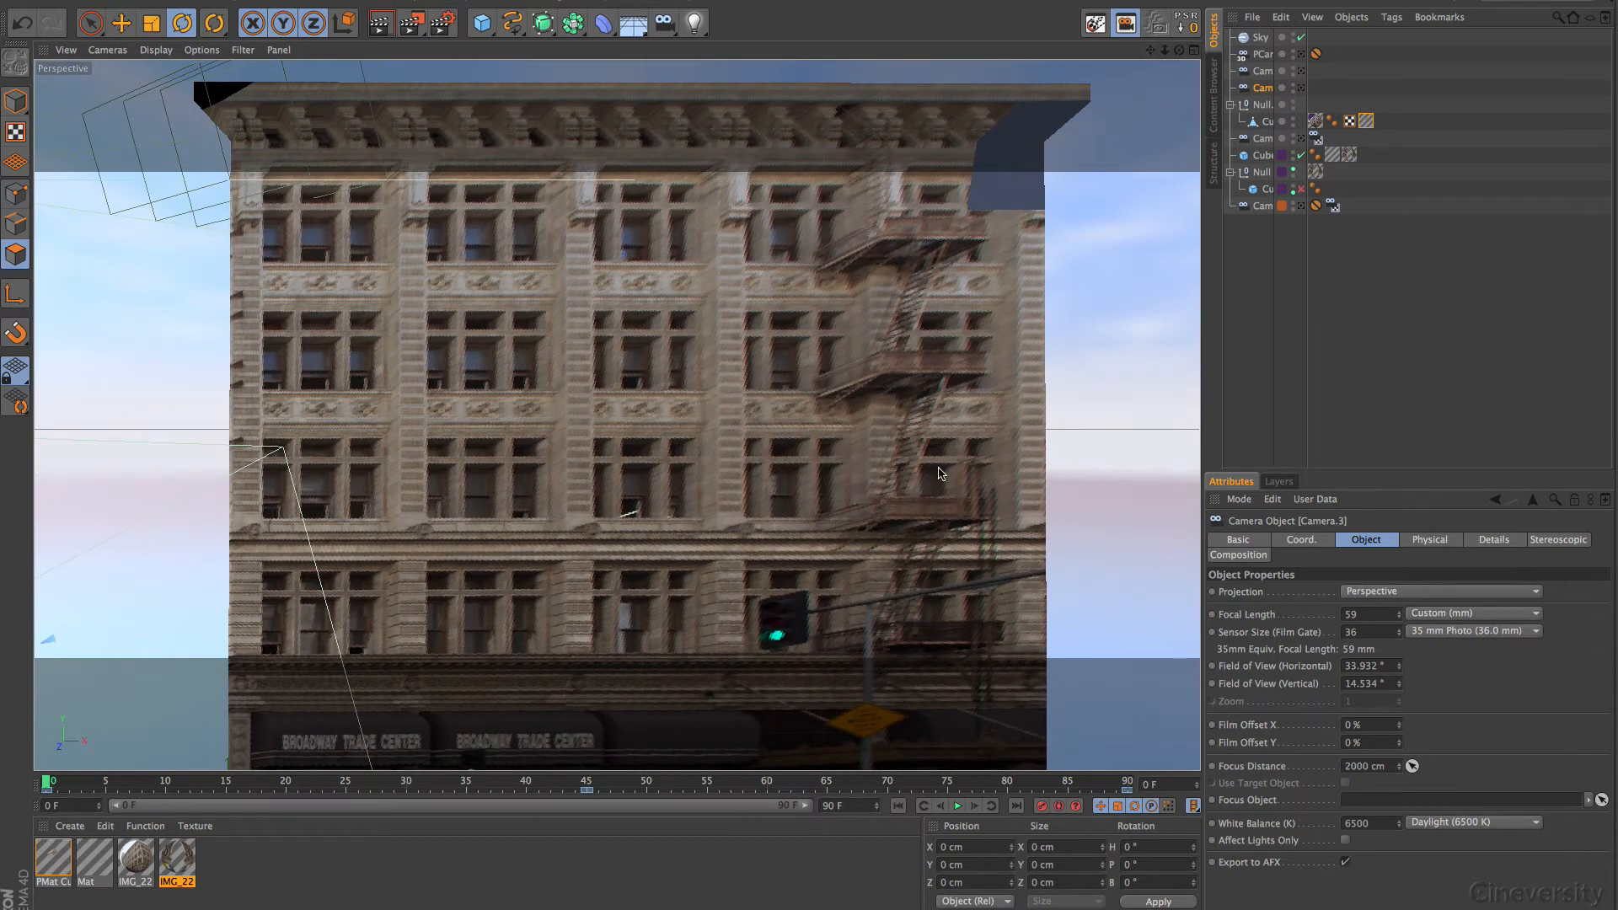
left_click_drag(1165, 50, 1199, 57)
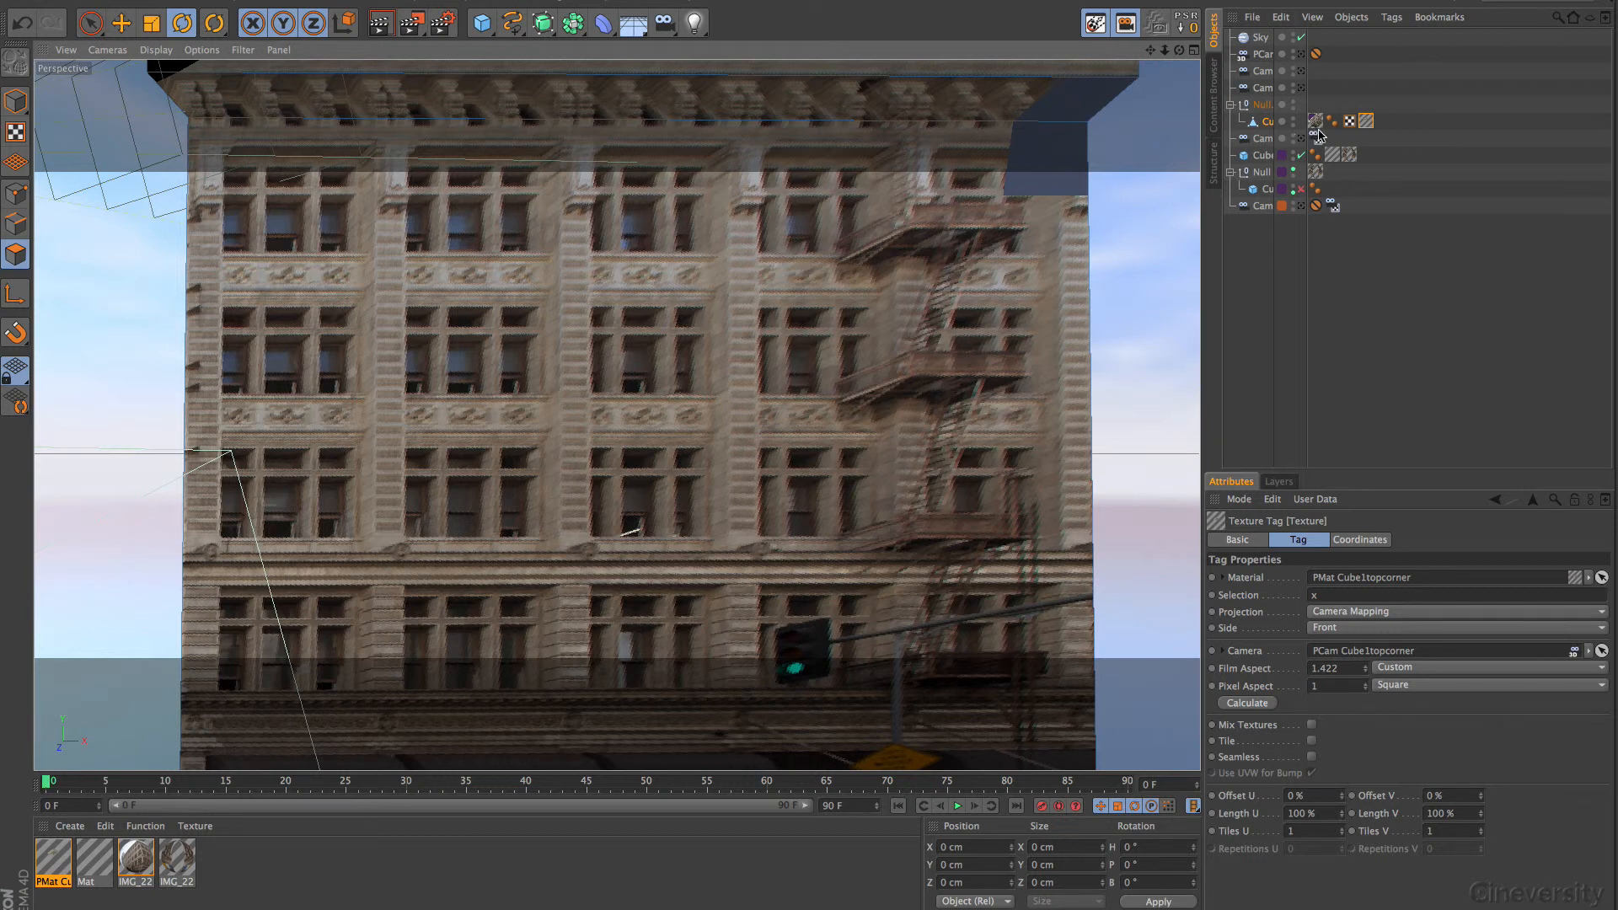
Select the Cube.1 building object and start a new projection camera with a Coverage Render in Projection Man.
left_click(1266, 121)
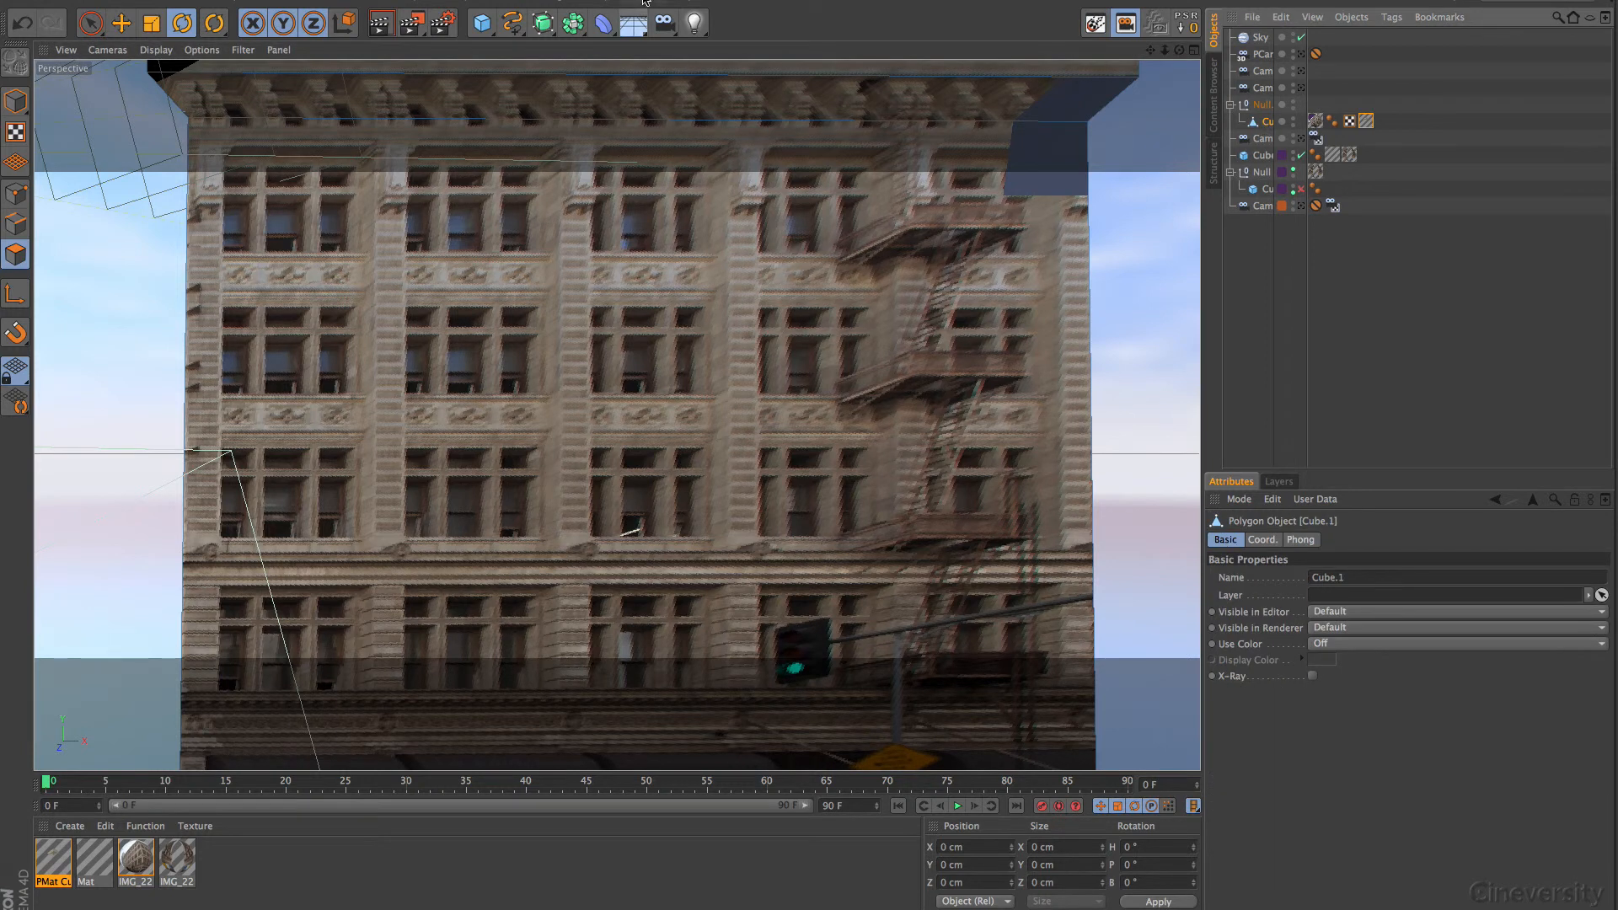
left_click(646, 1)
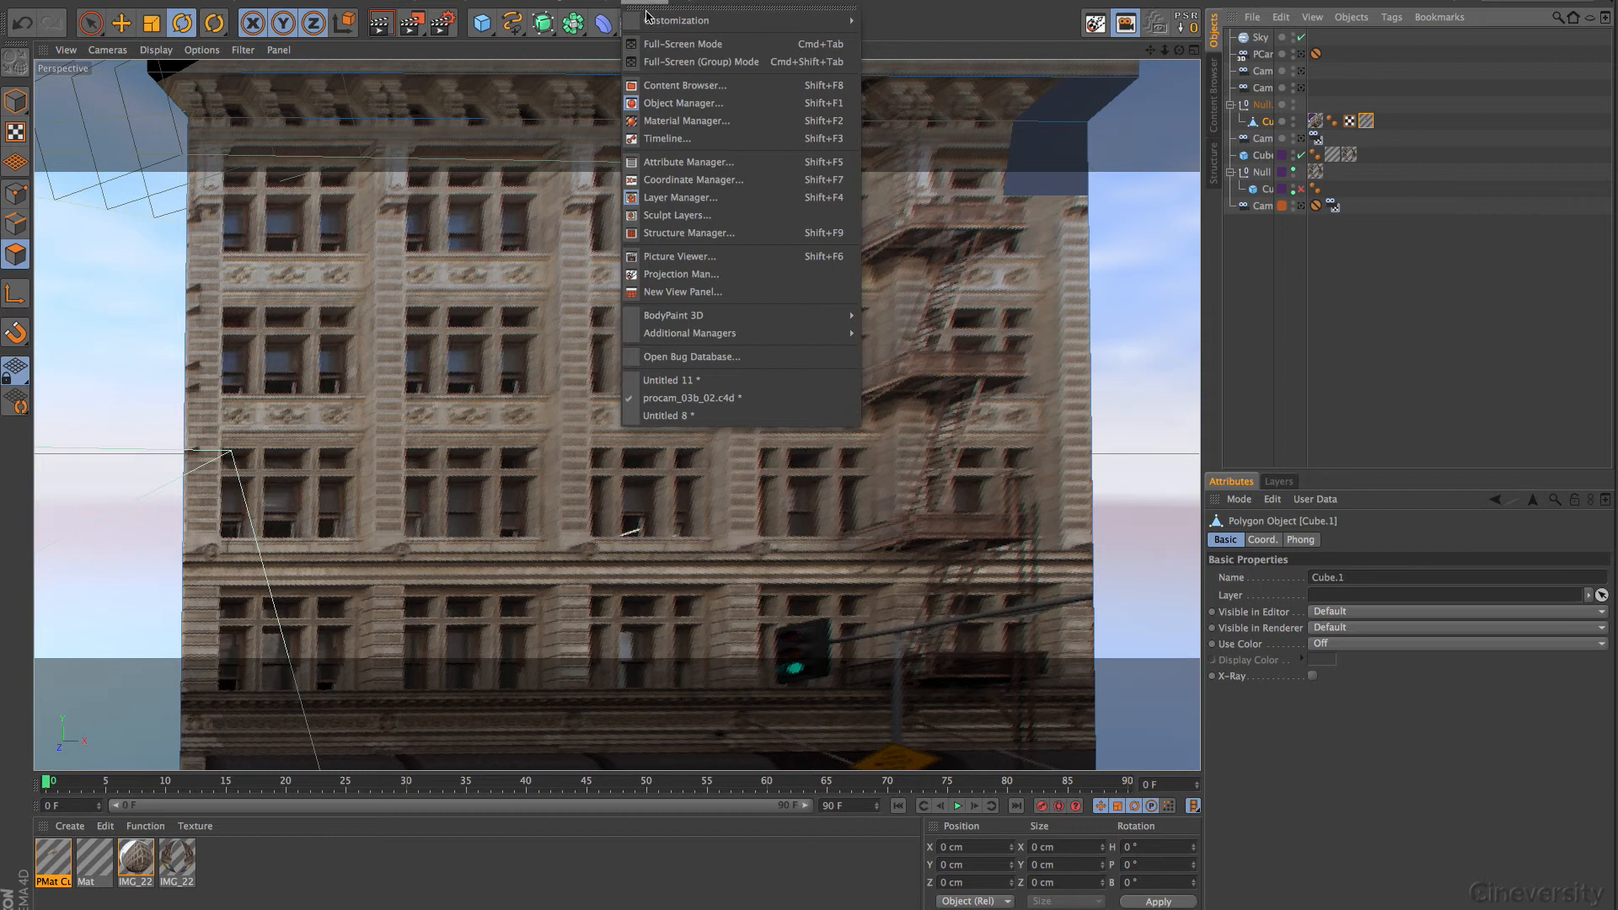
left_click(710, 275)
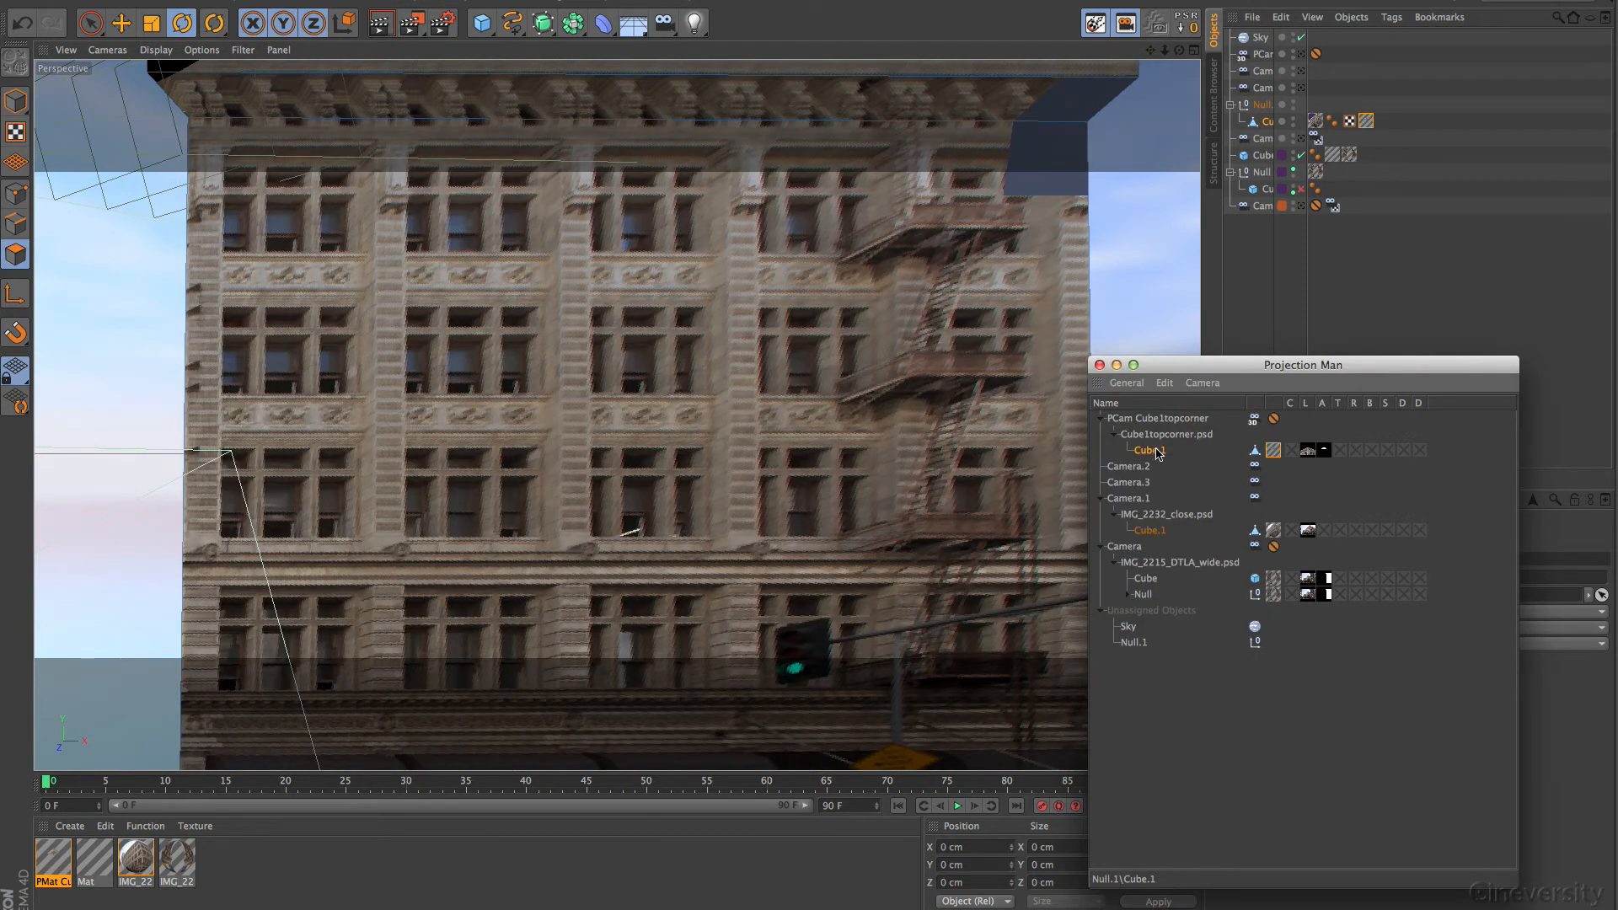
left_click(1165, 382)
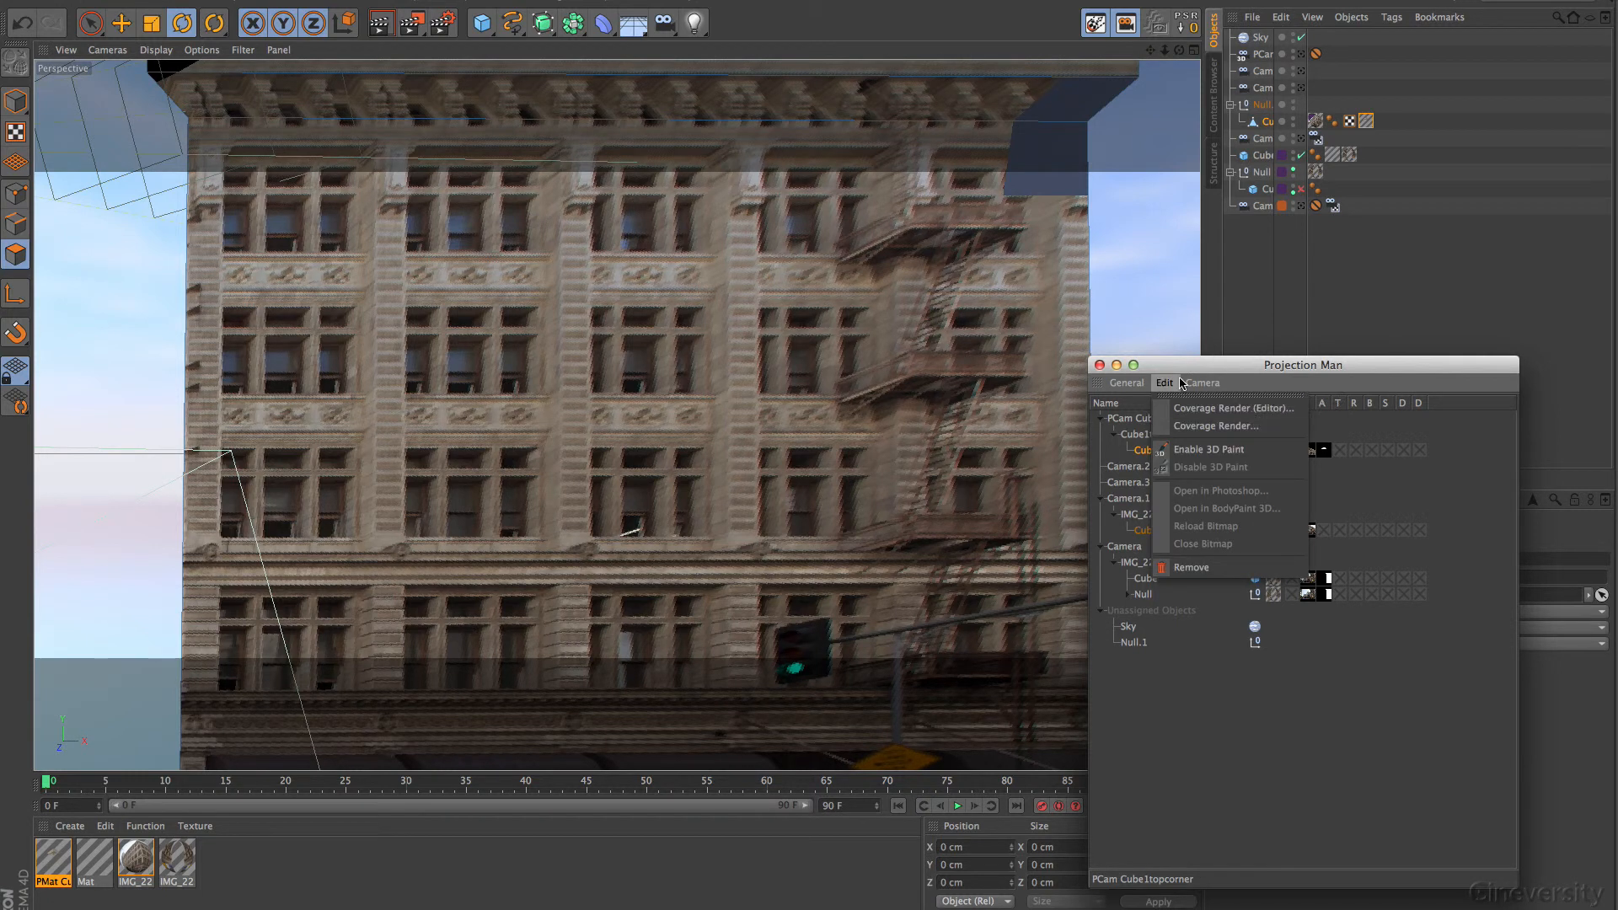
mouse_move(1203, 385)
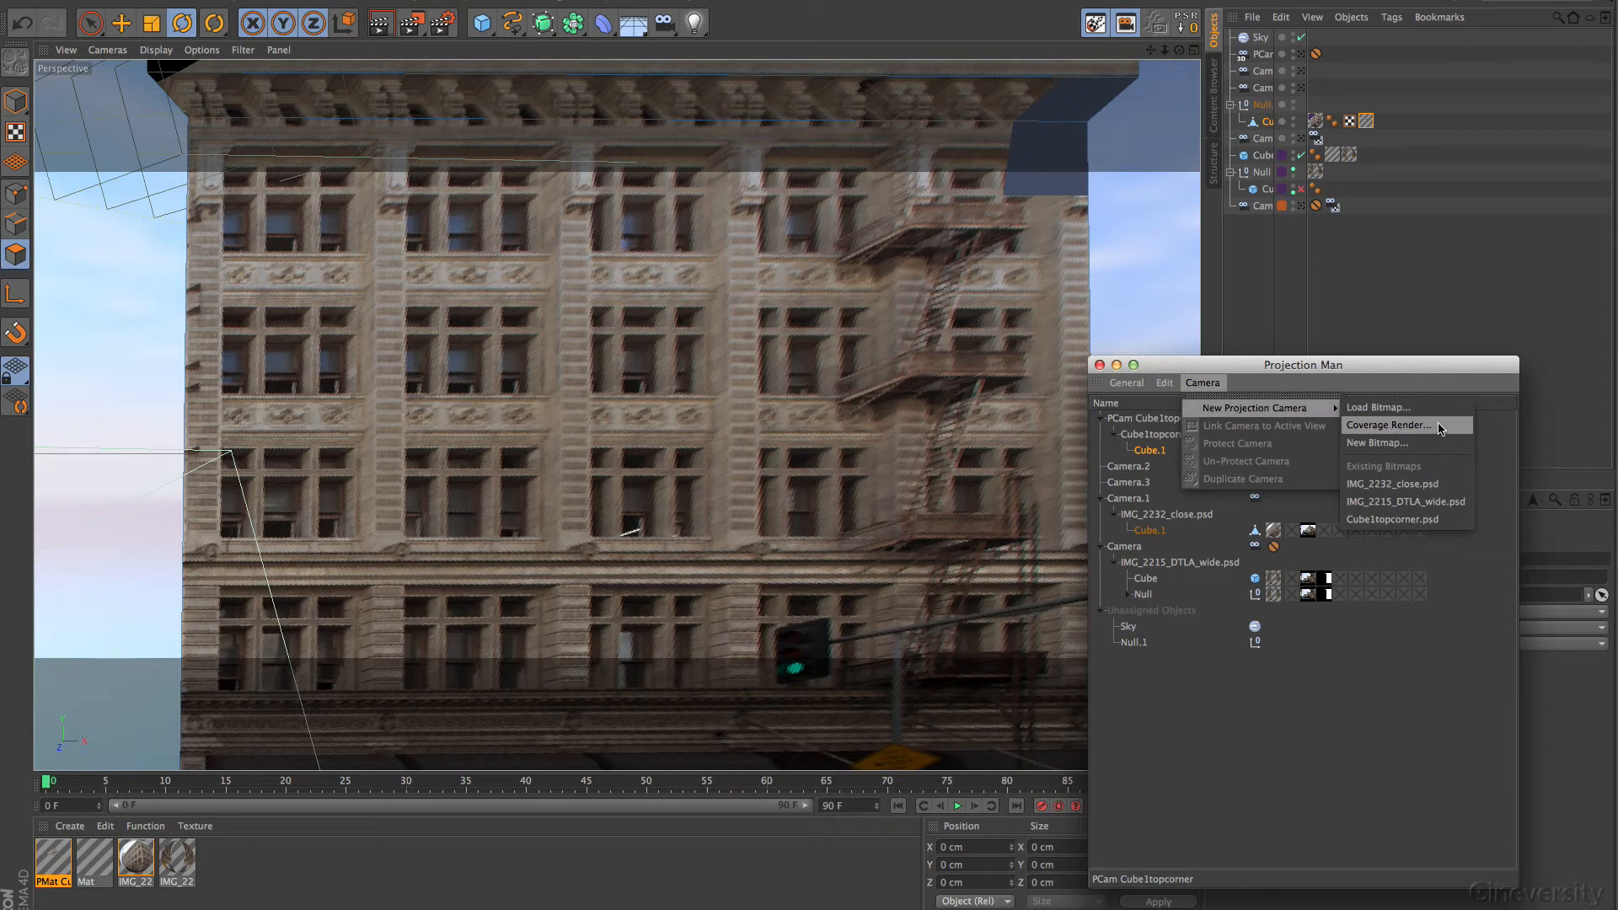
left_click(1441, 426)
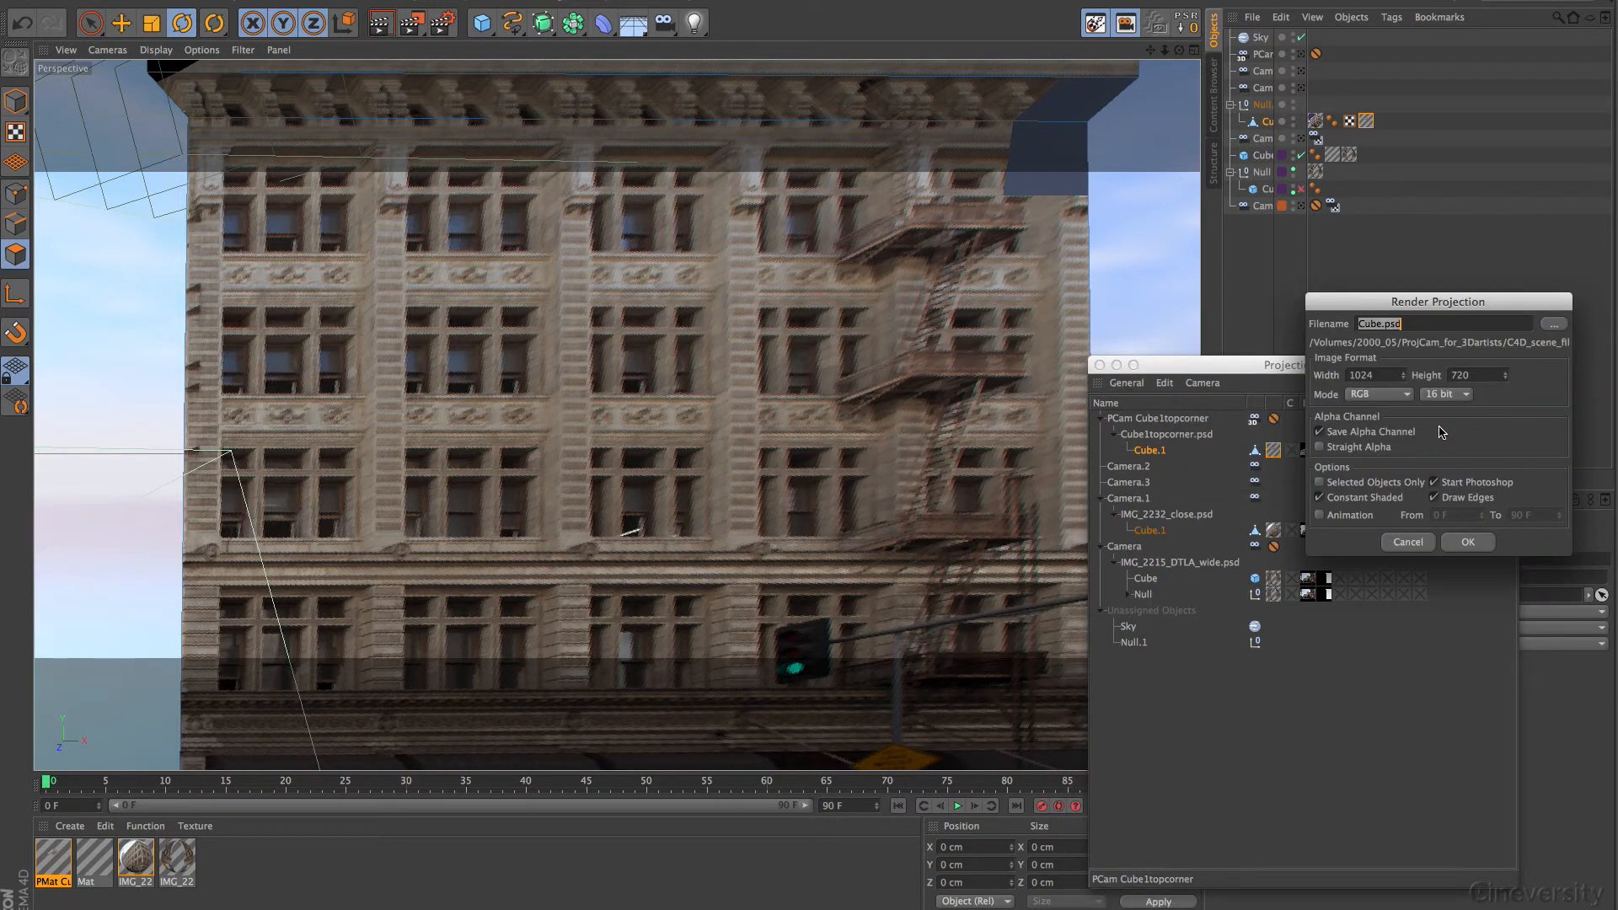
Turn off Draw Edges for the projection render and name its file cube_reflection.
left_click_drag(1508, 310, 983, 476)
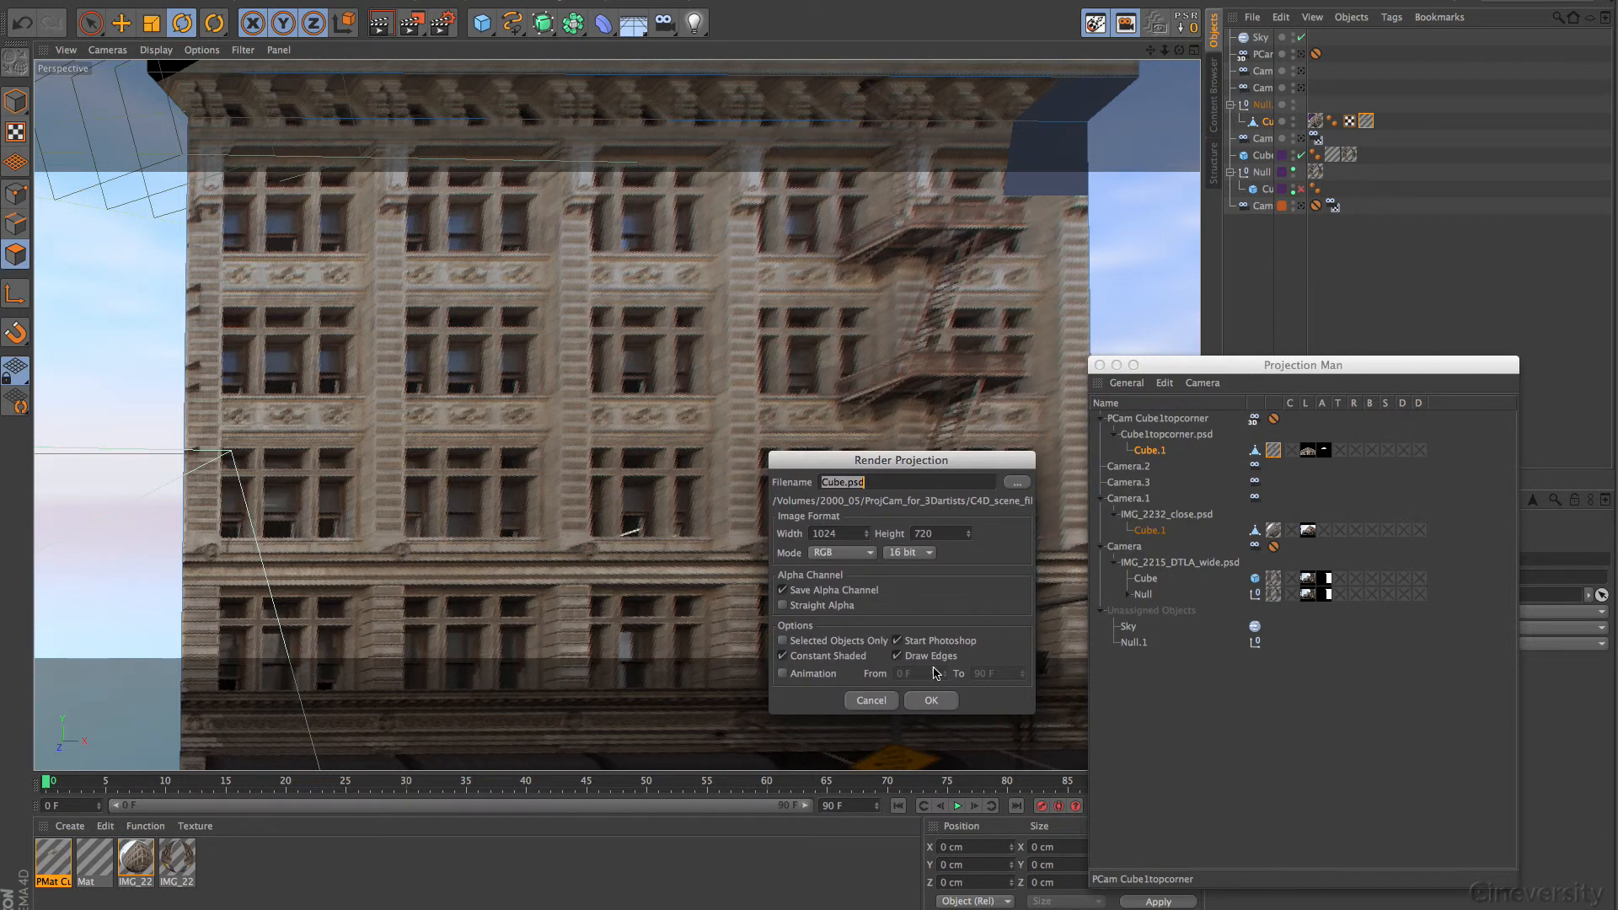
left_click(897, 656)
left_click(782, 656)
left_click_drag(844, 482, 821, 480)
type("cube_reflection")
Set the projection render to 8 bit Grayscale and start it so the image opens in Photoshop.
left_click(914, 558)
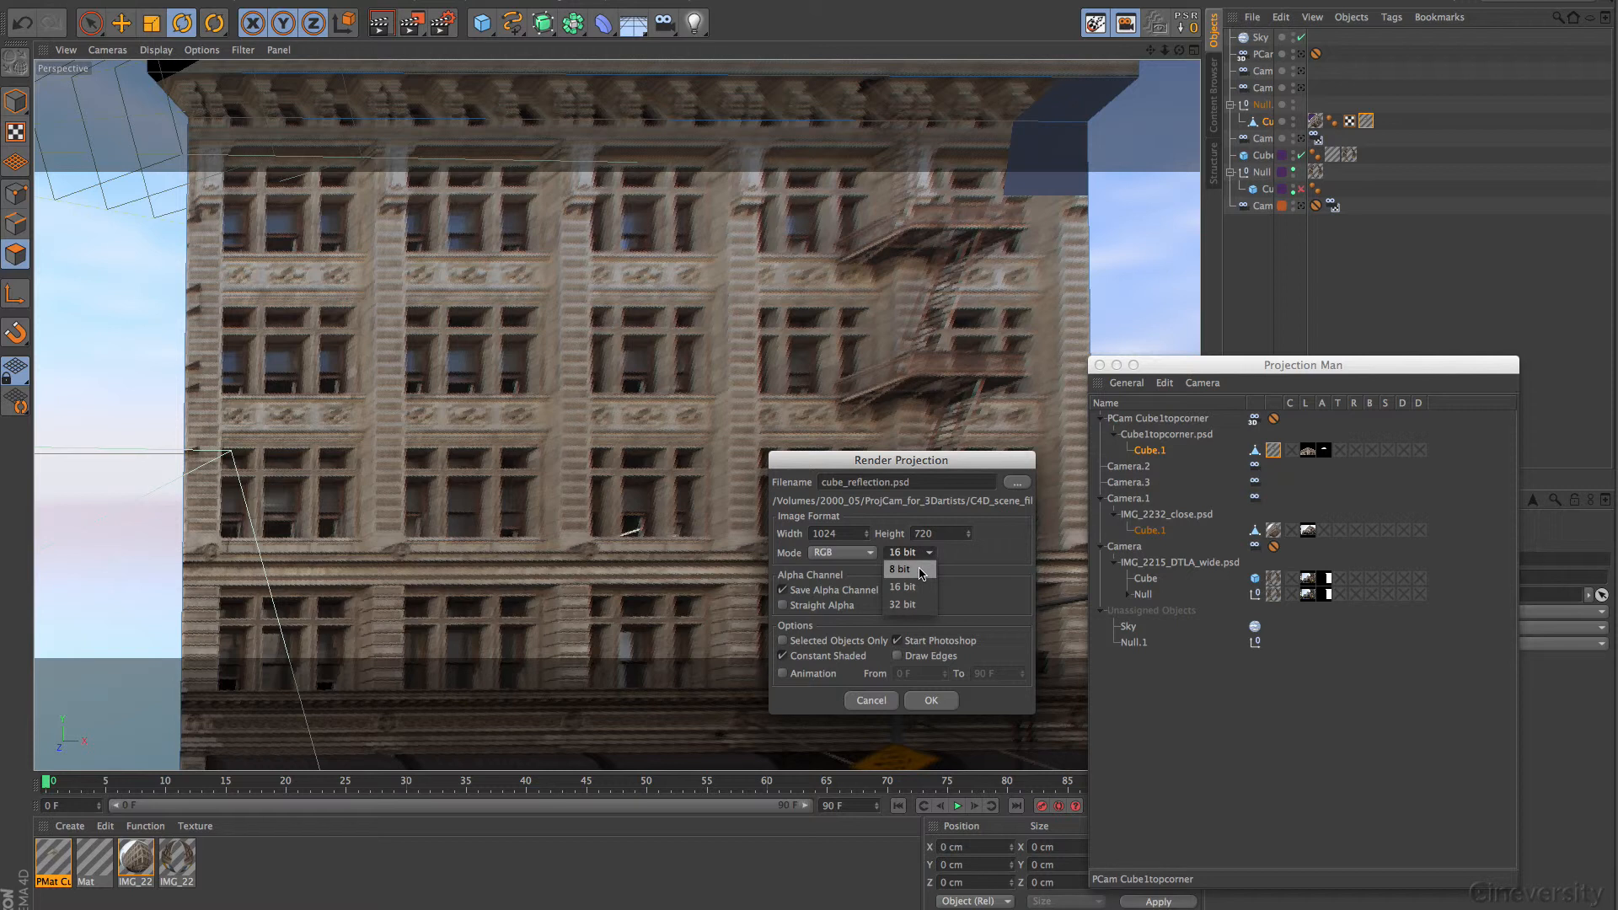
left_click(967, 553)
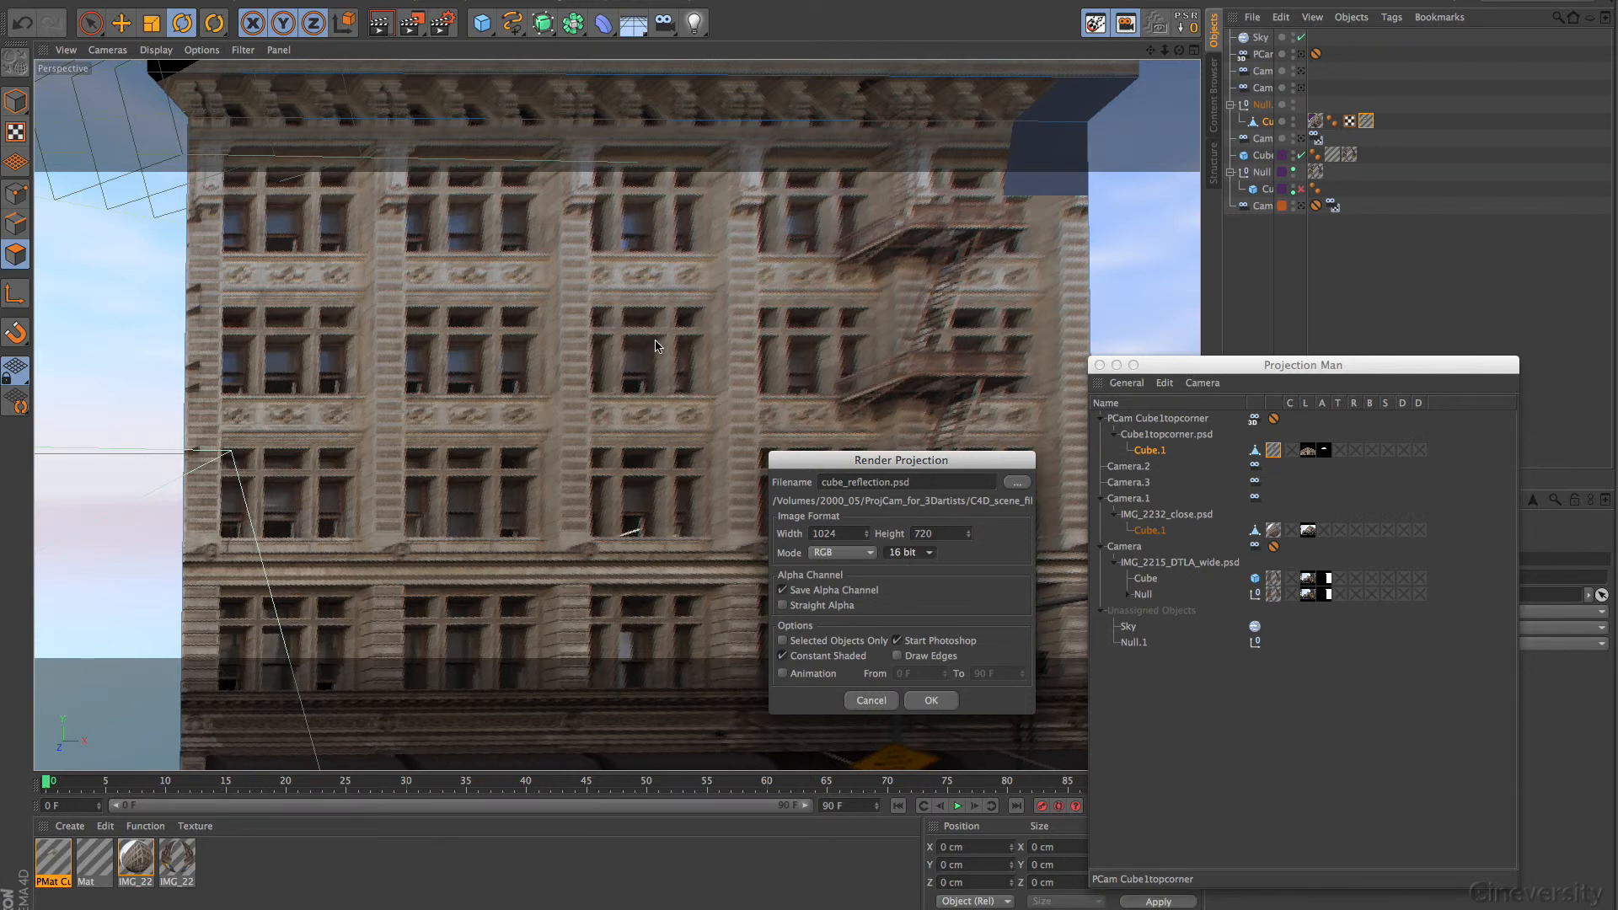
left_click(917, 552)
left_click(923, 560)
left_click(850, 552)
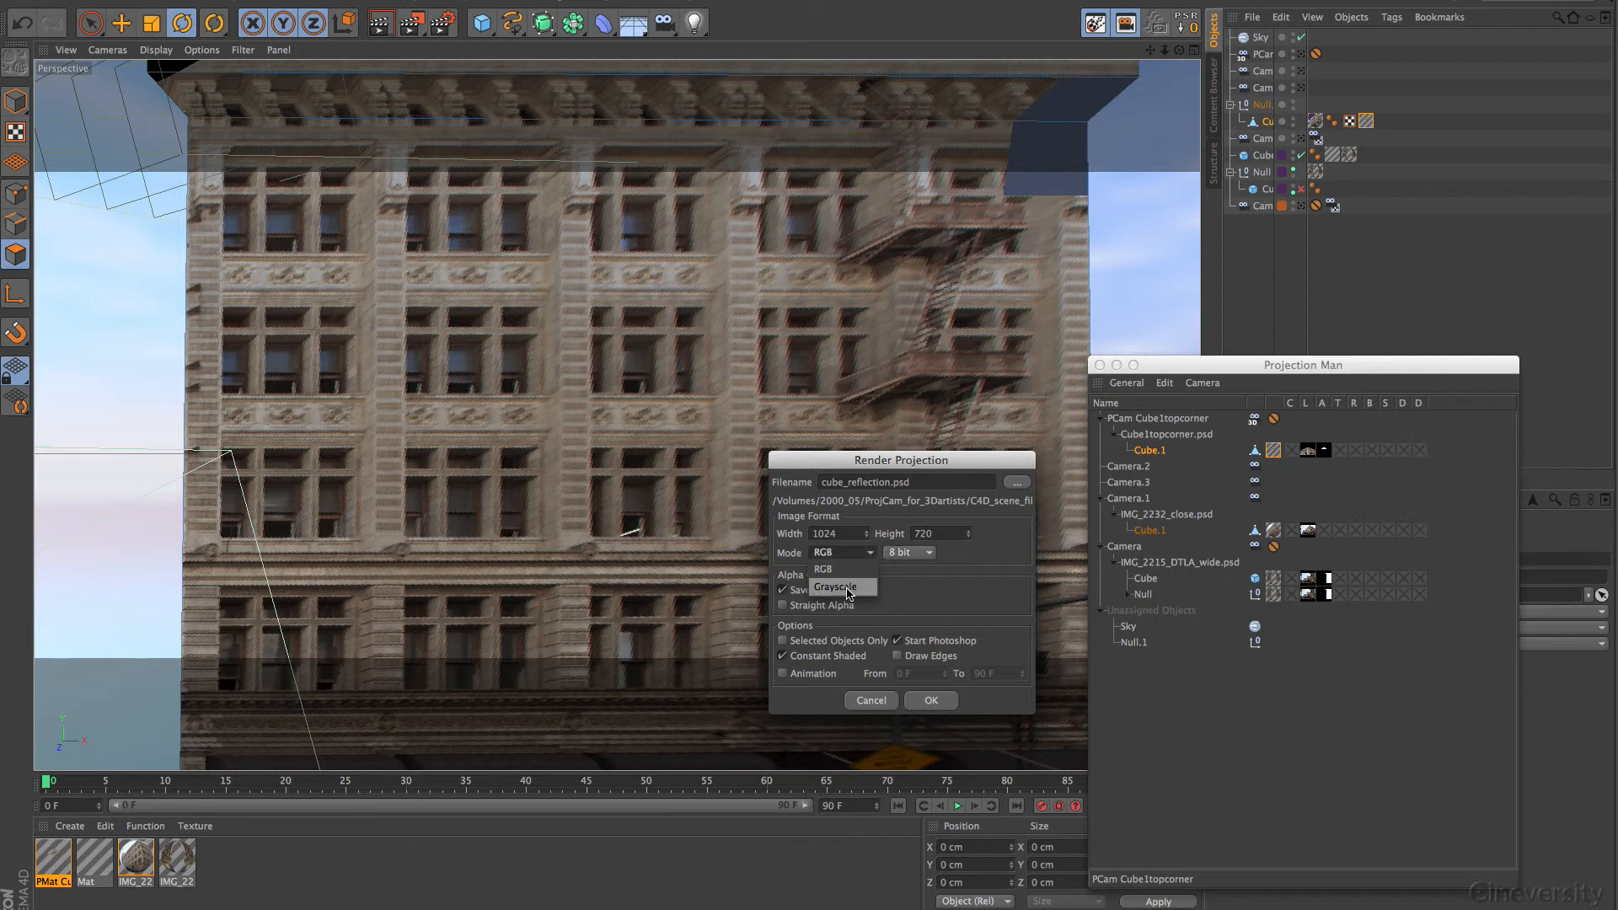
left_click(849, 588)
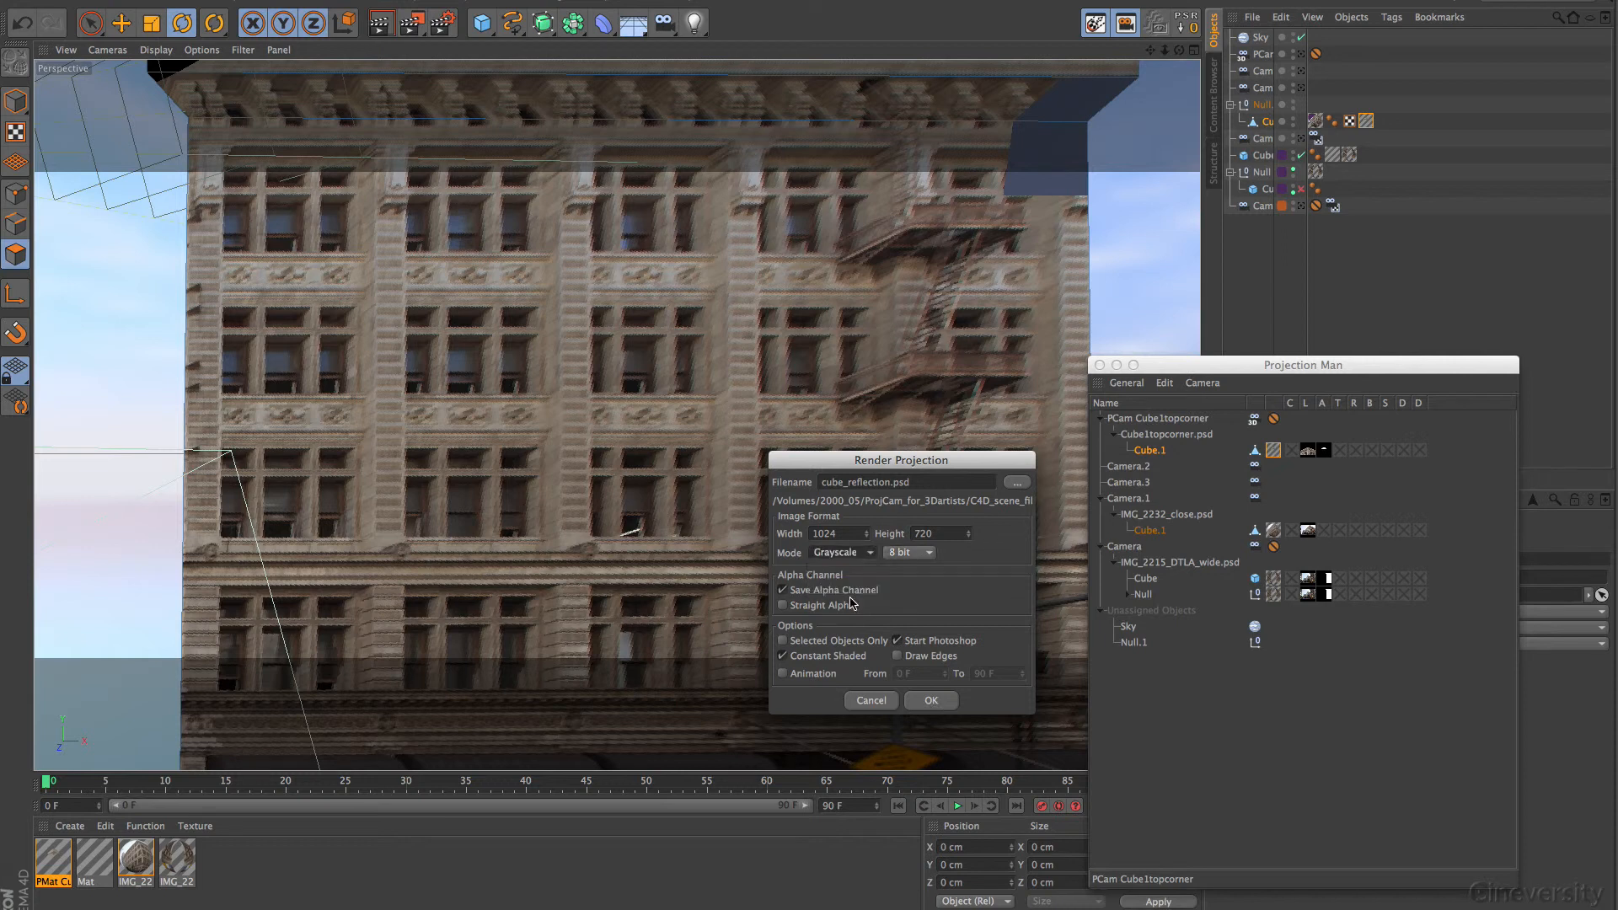
left_click(930, 701)
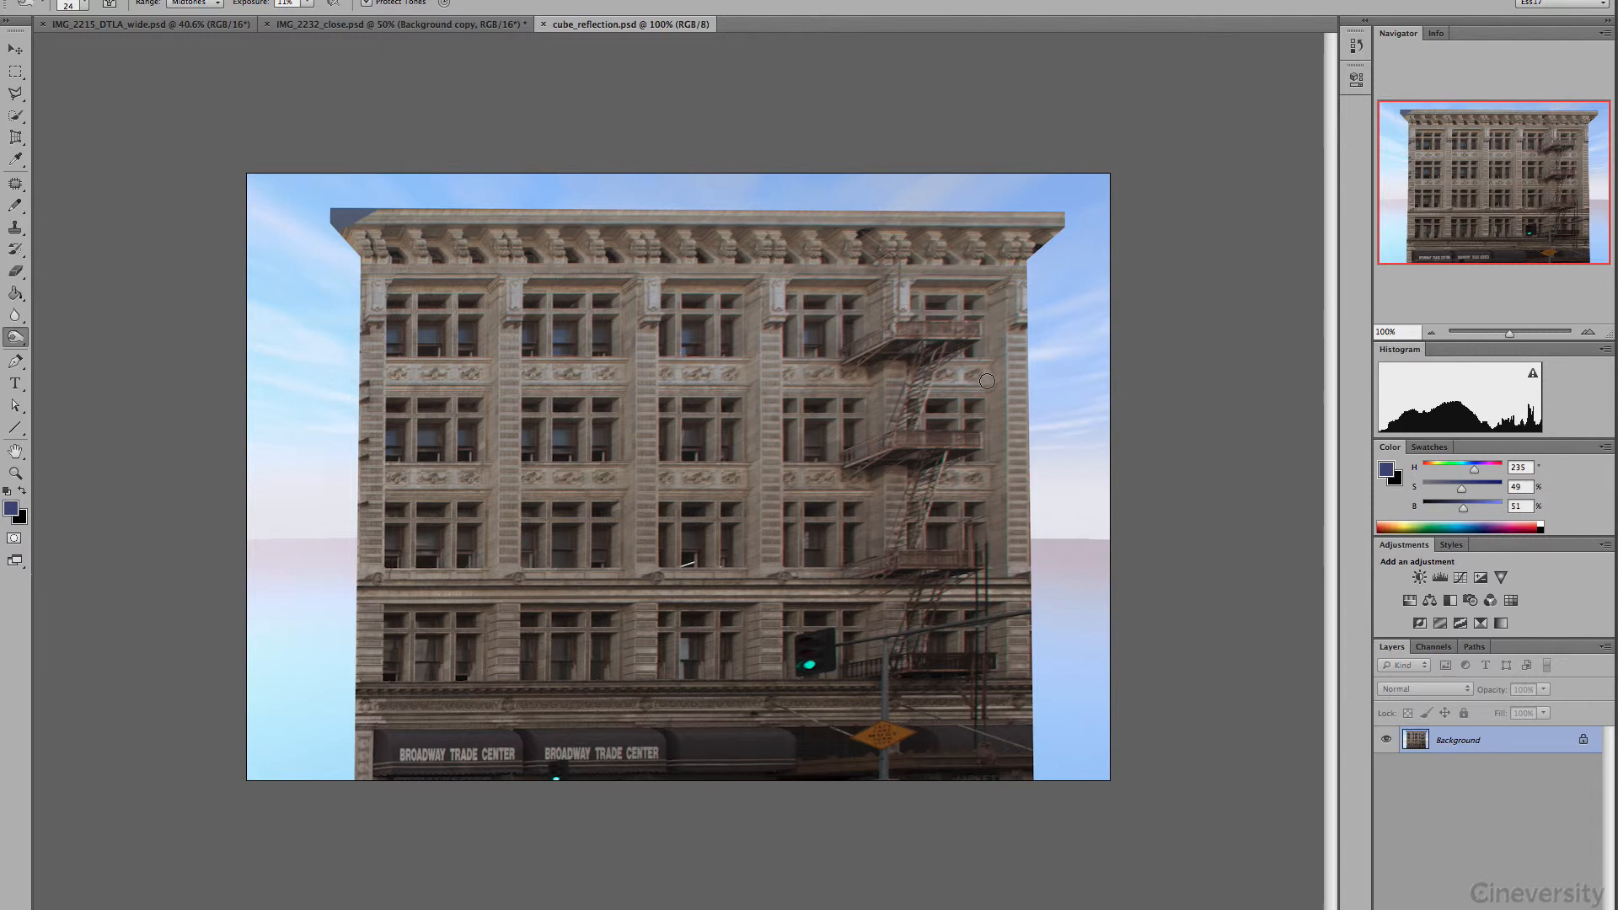
Show the rulers and place two horizontal and two vertical guides framing the facade's window area.
key("super+r")
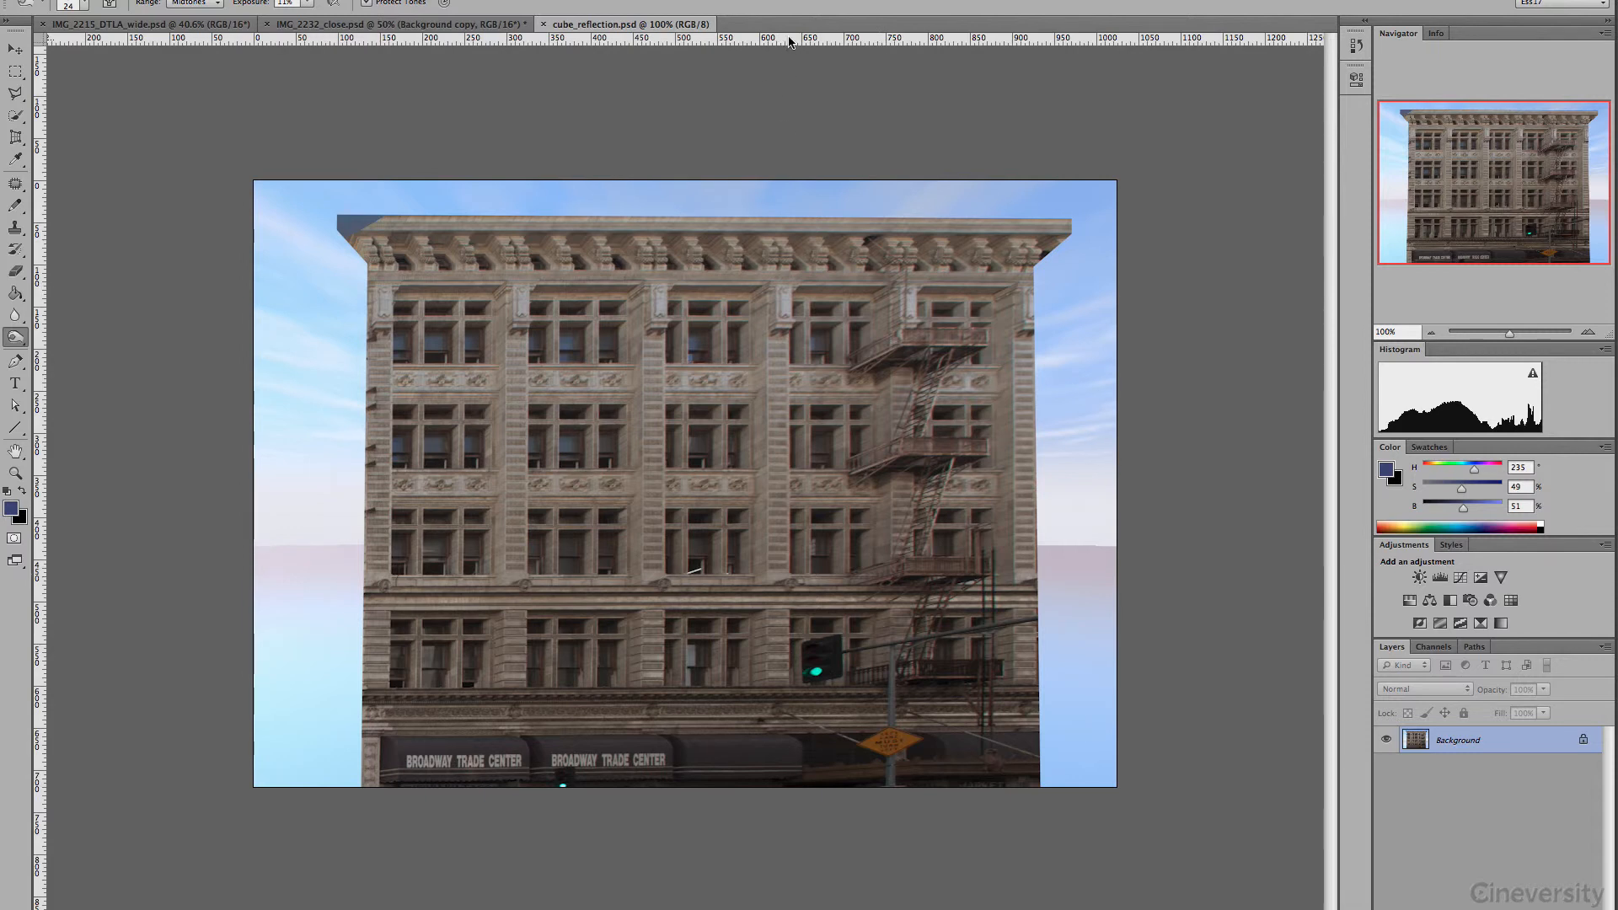
left_click_drag(790, 41, 844, 283)
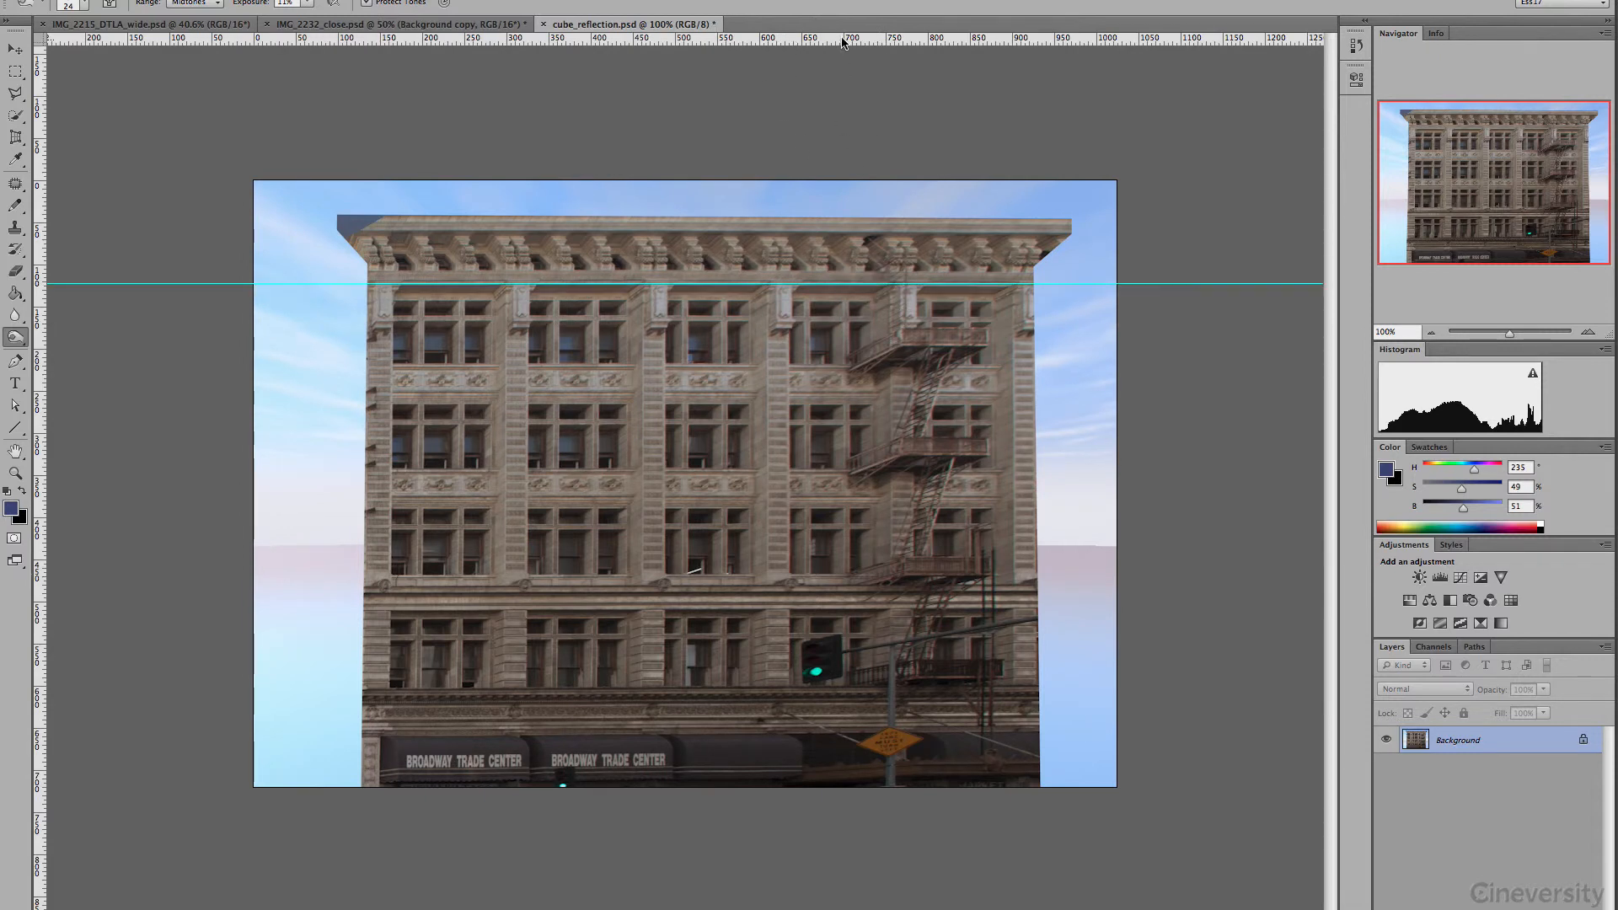
left_click_drag(842, 42, 889, 687)
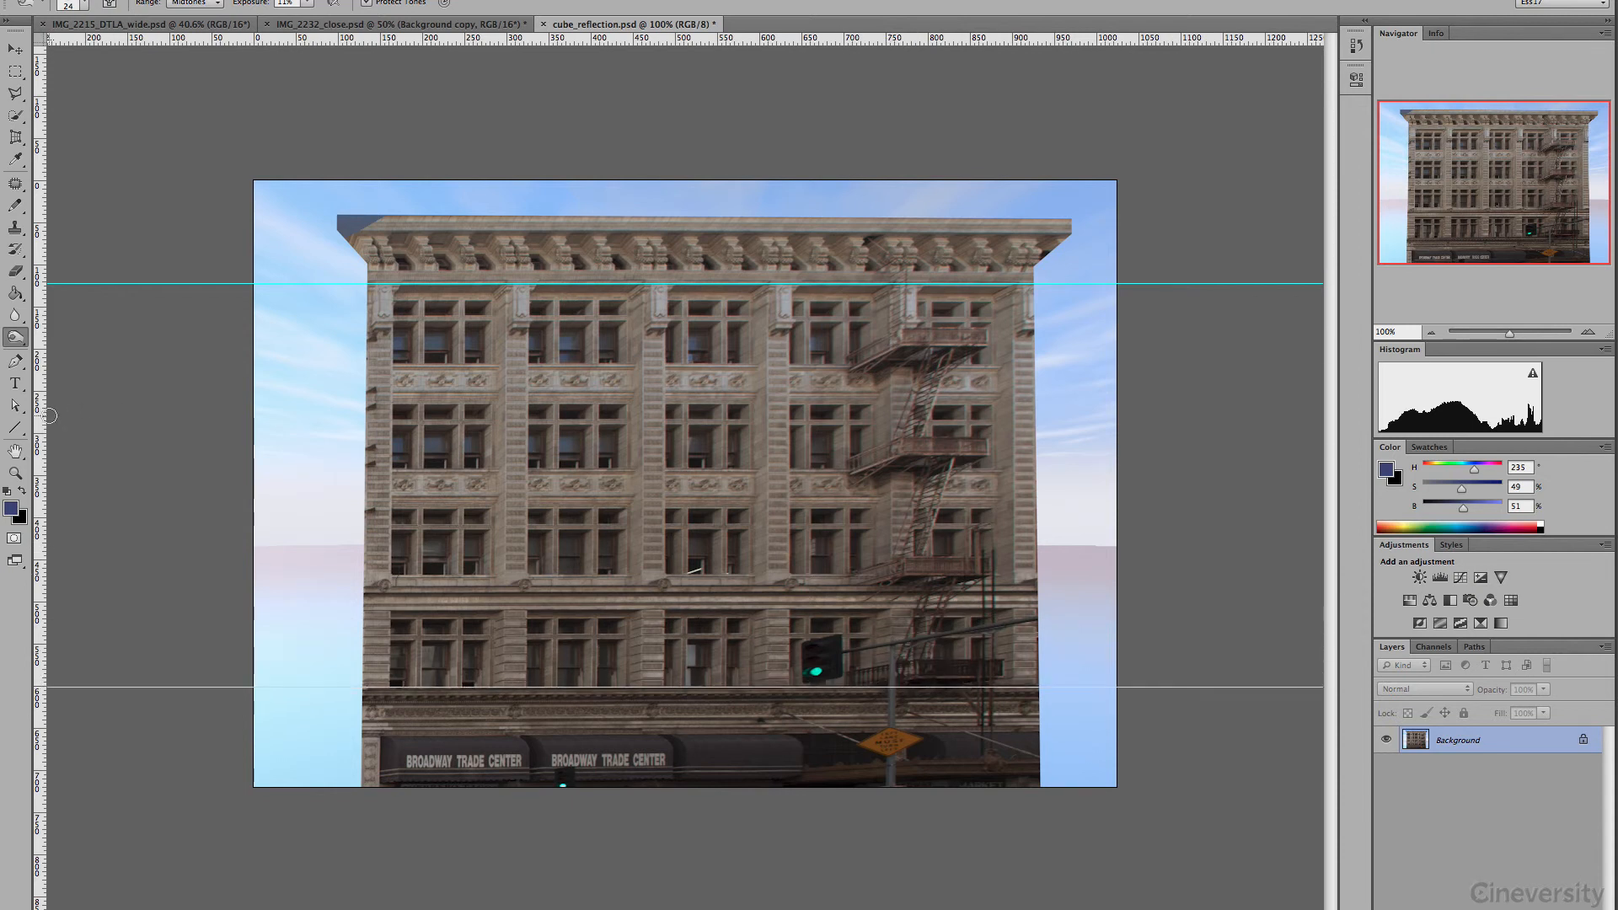
left_click_drag(37, 413, 388, 489)
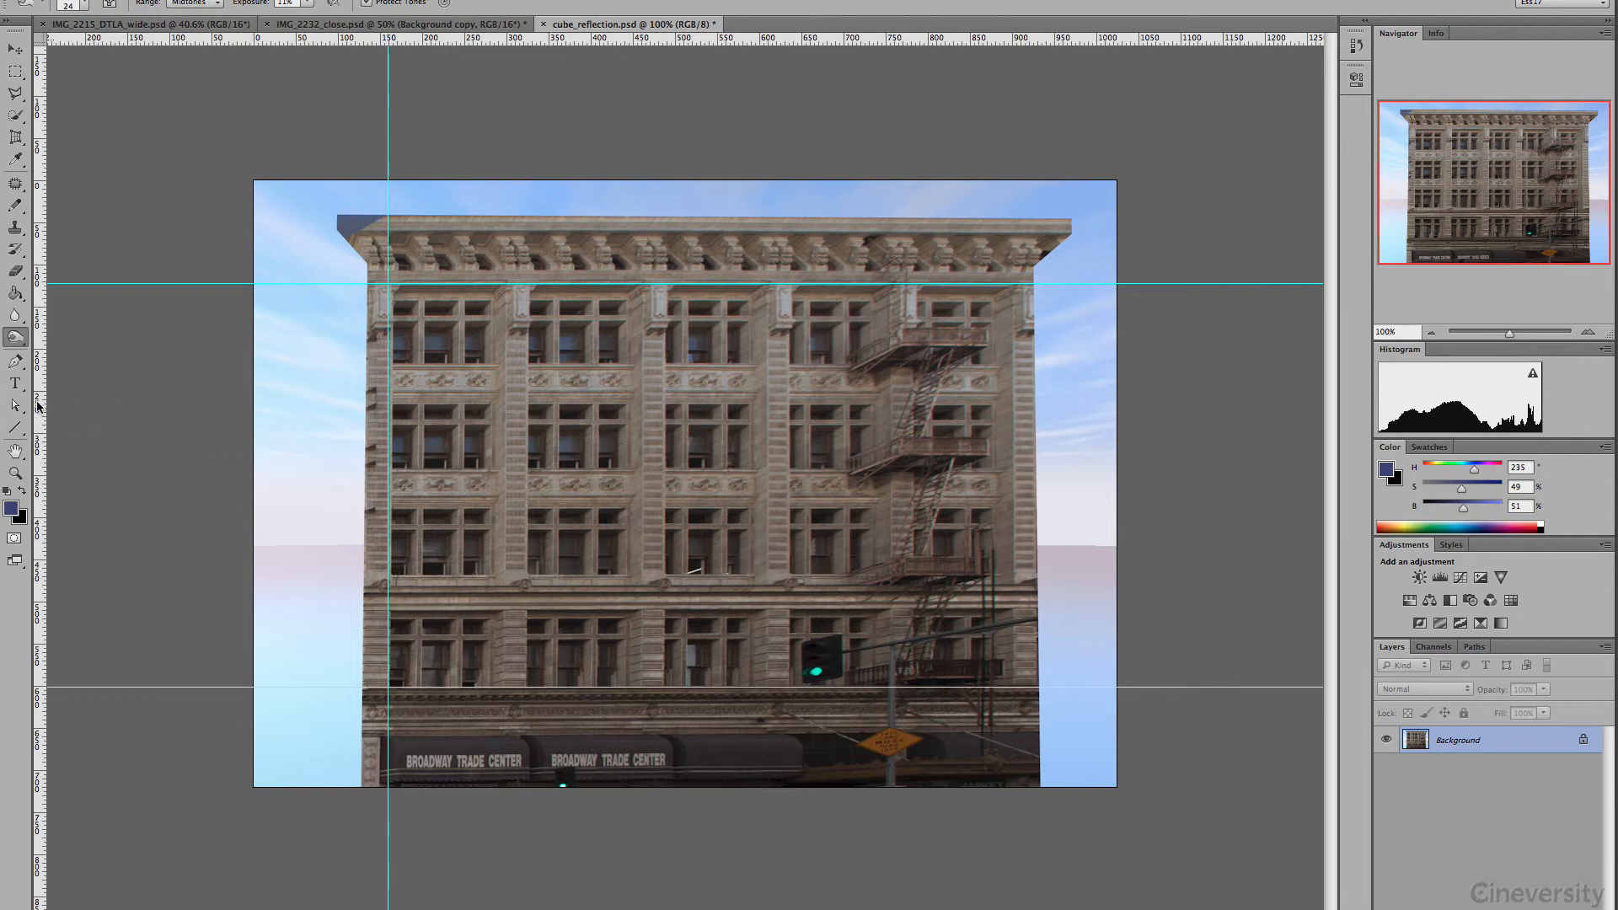
left_click_drag(40, 409, 1014, 510)
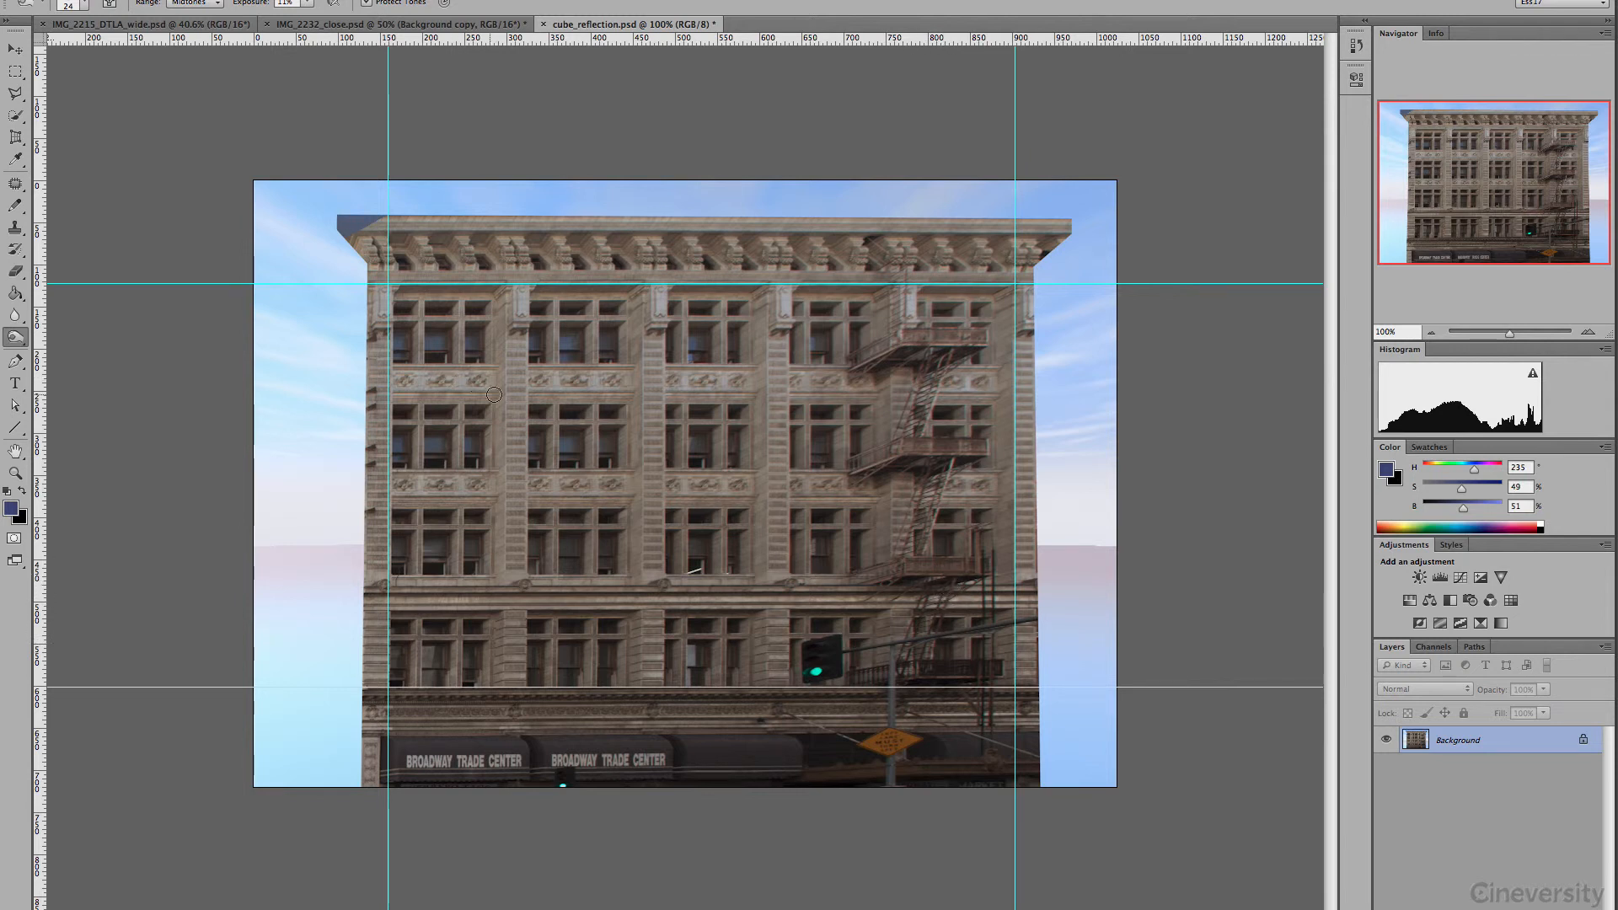
Switch to Bridge, examine the building photo IMG_2092.JPG at full-screen size, and return to Photoshop.
key("super+Tab")
left_click(975, 451)
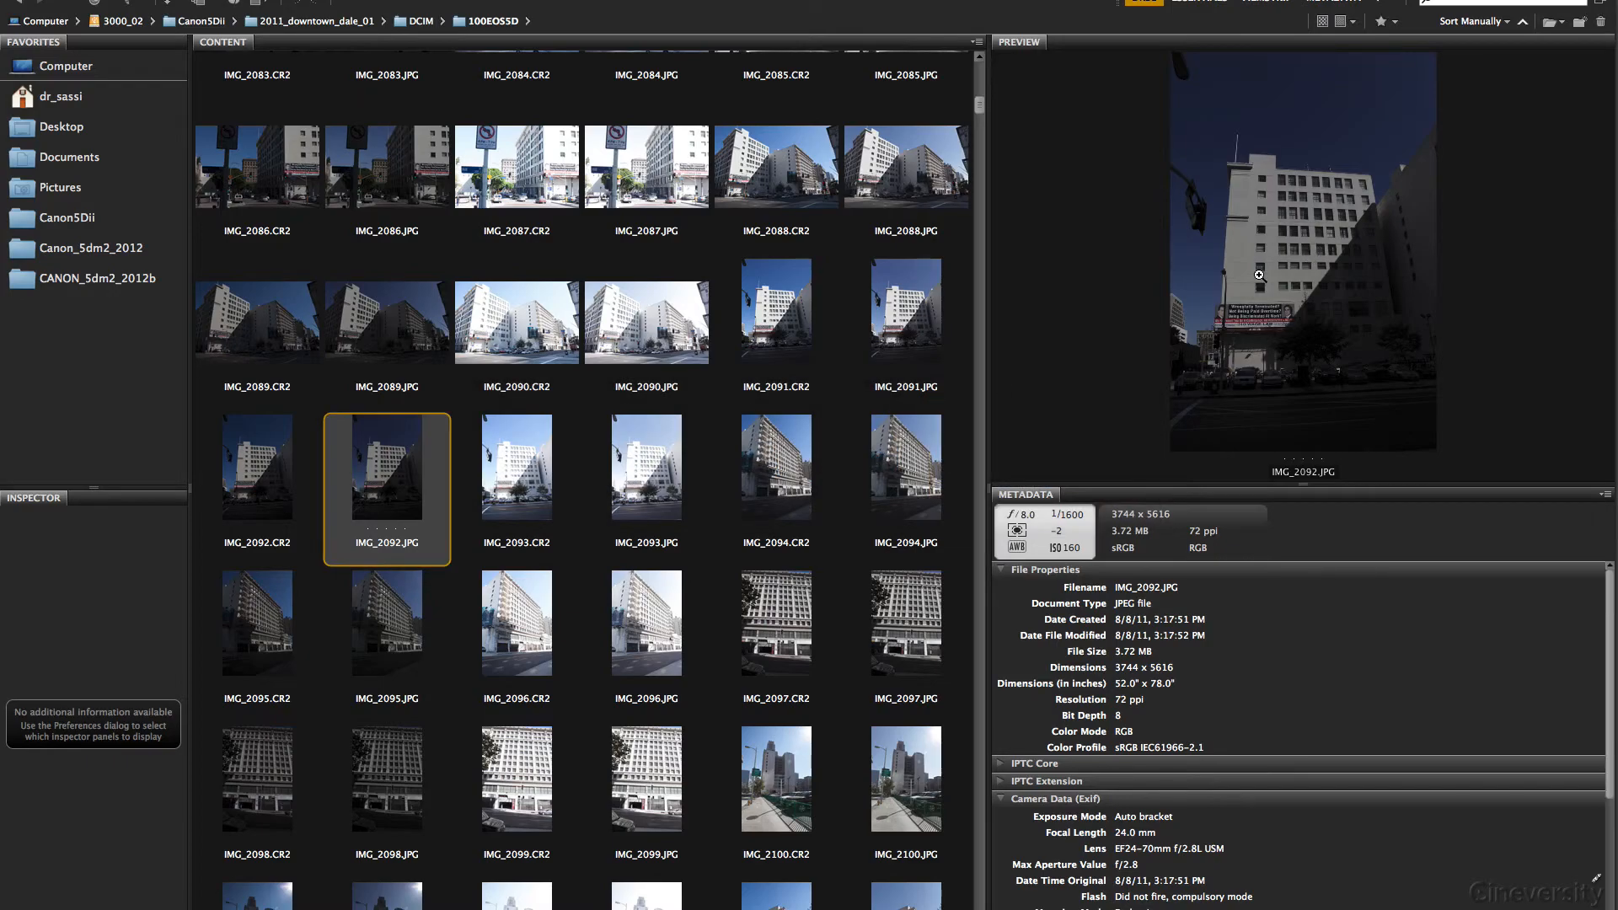
key("space")
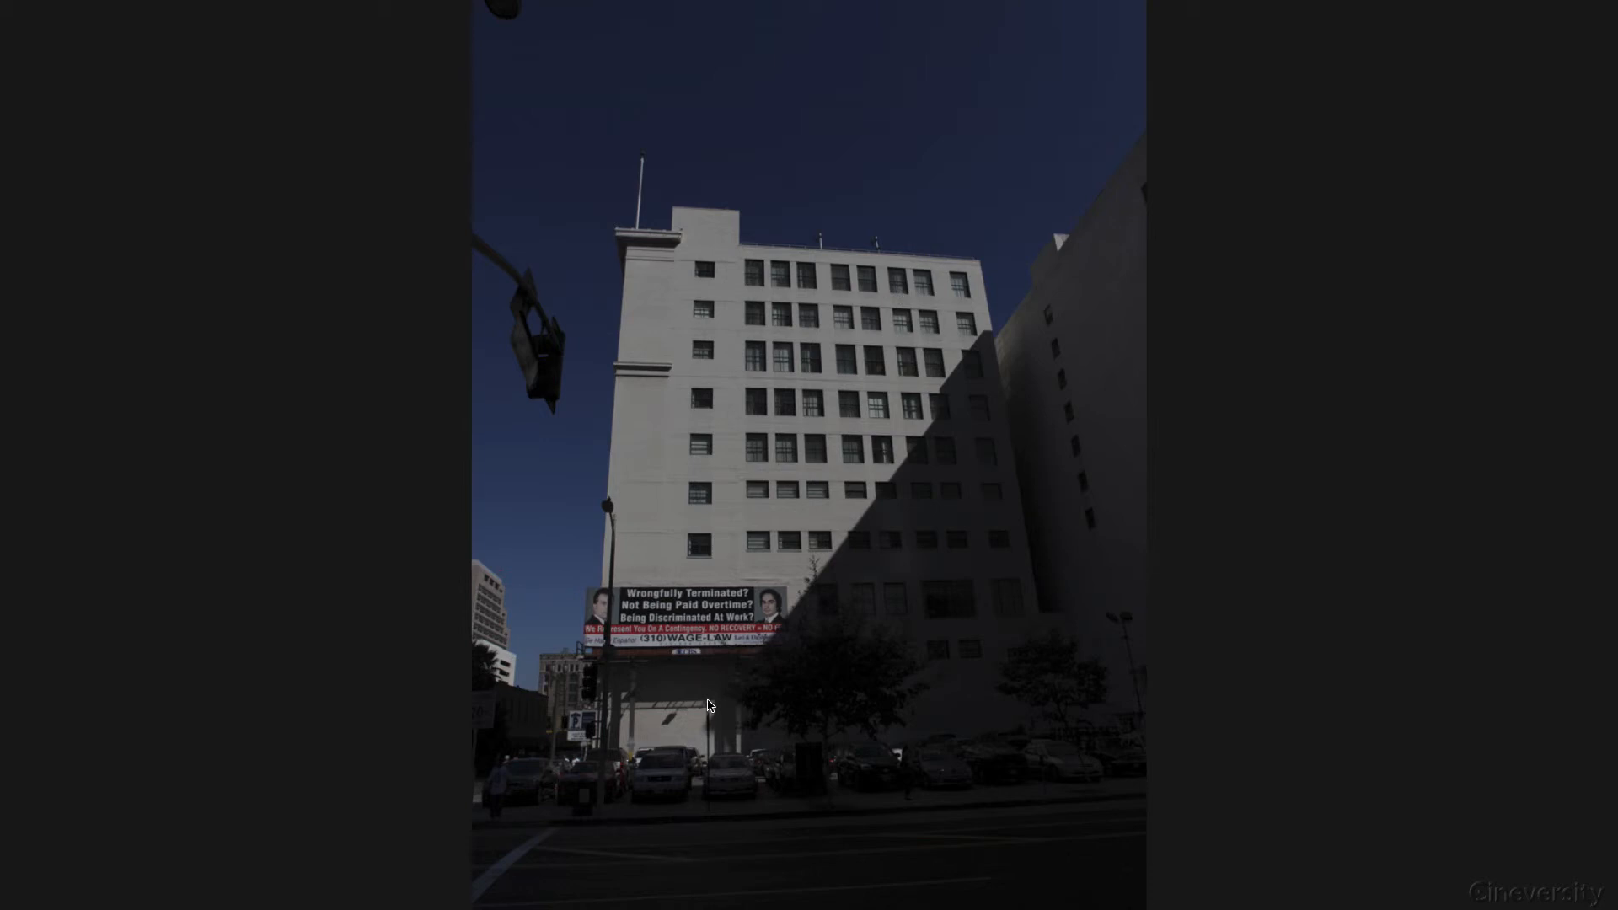
key("space")
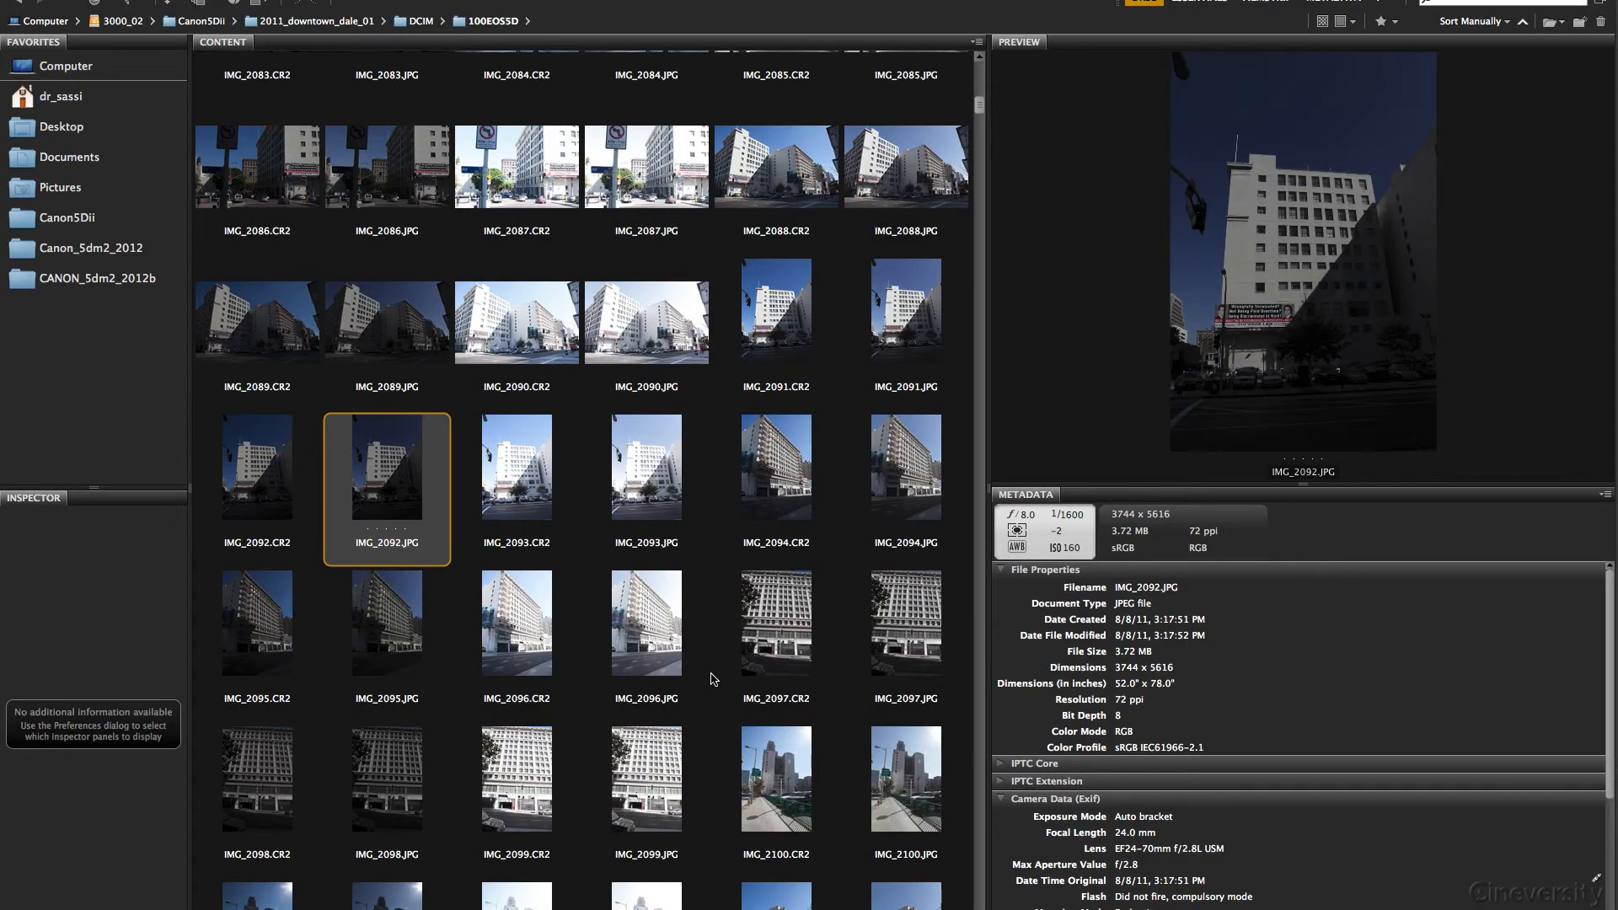
key("super+Tab")
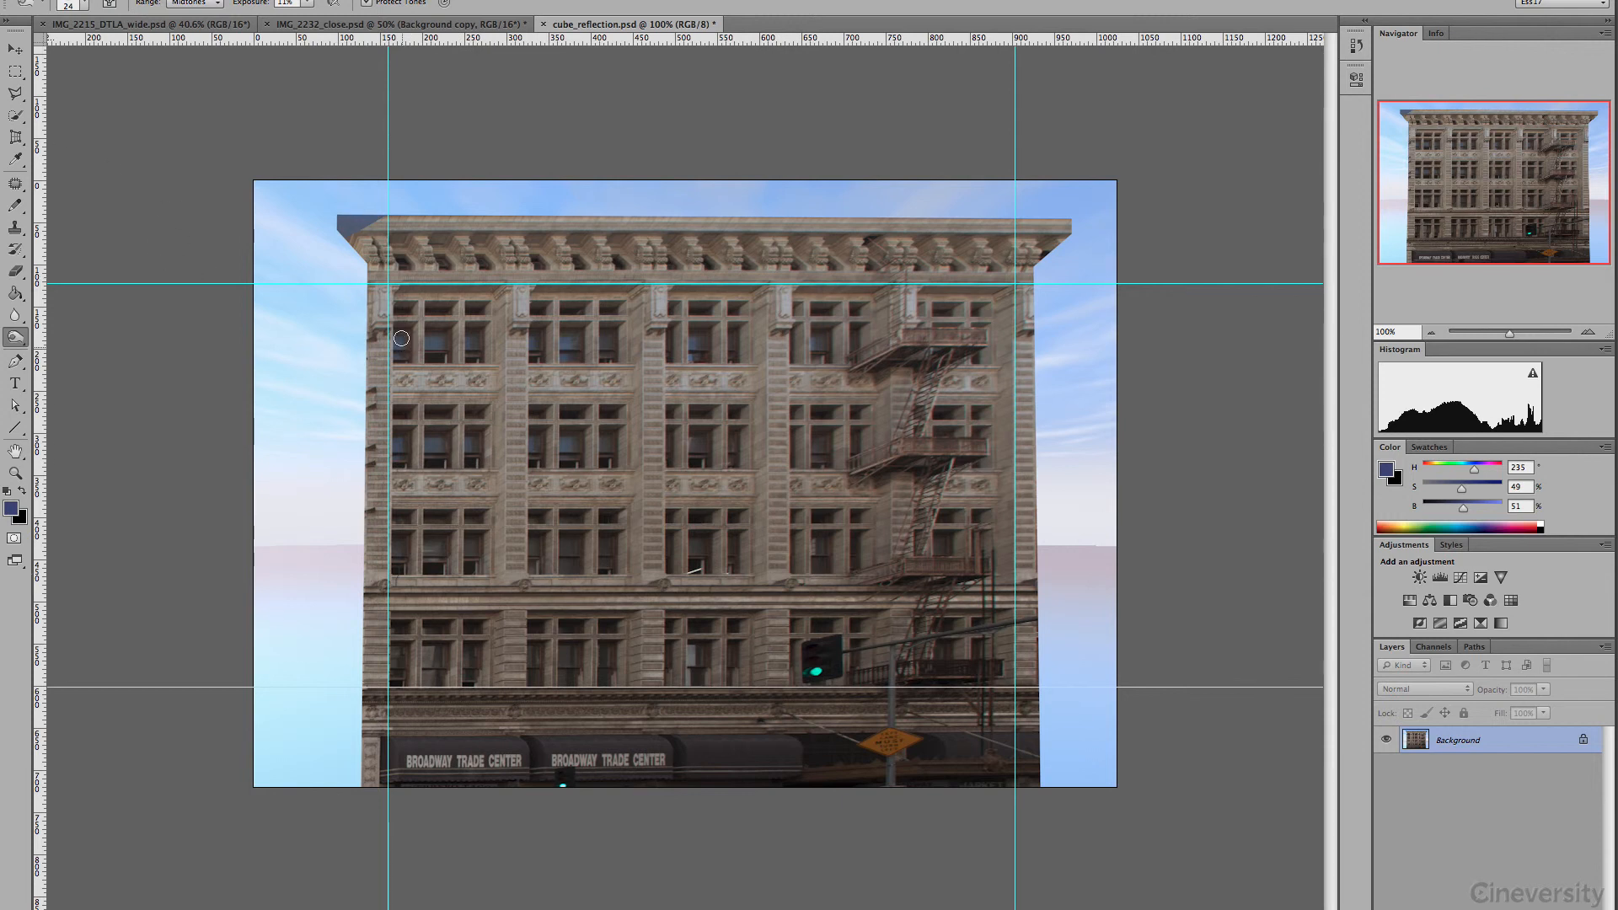
Make a rectangular marquee selection over the facade's windows, from the left guide to the fourth window column.
left_click(19, 73)
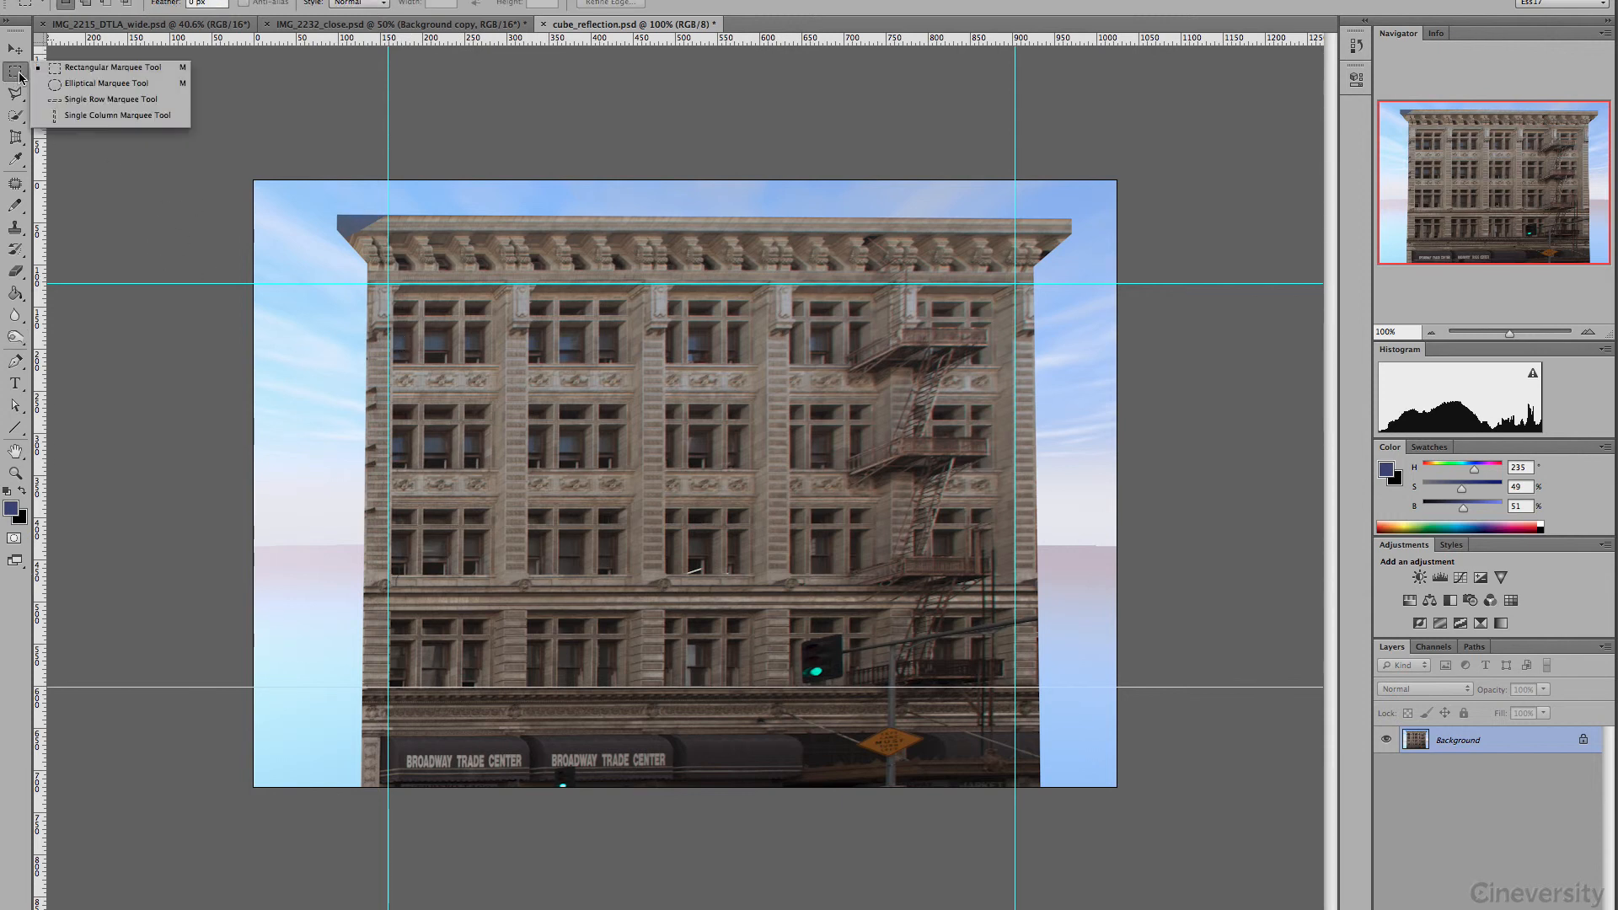
left_click(68, 70)
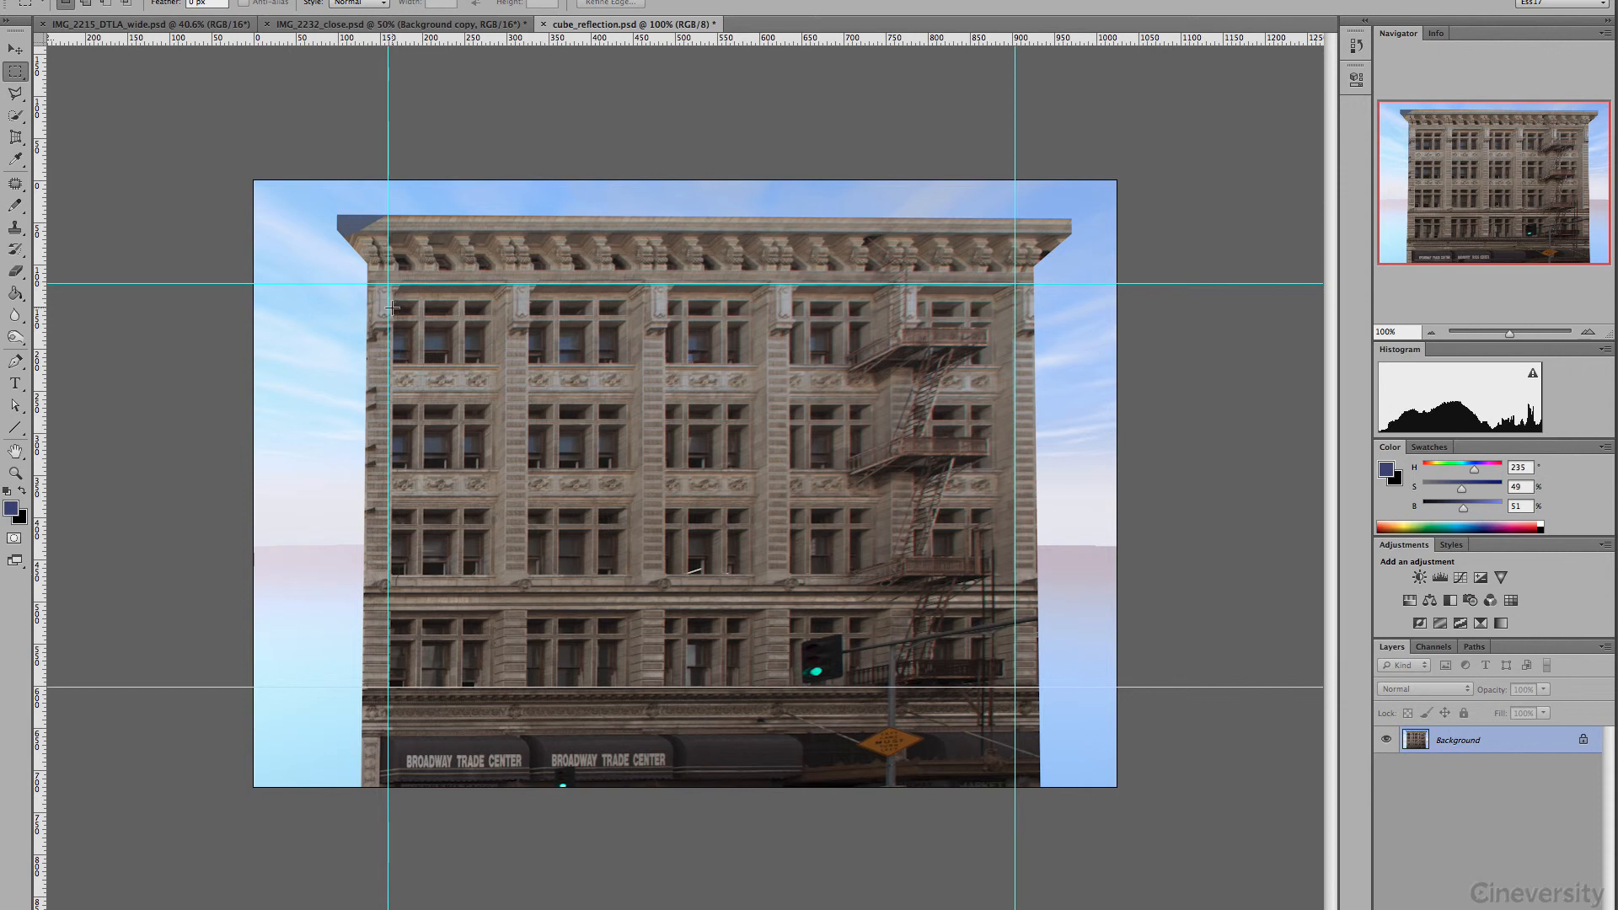
left_click_drag(592, 453, 863, 676)
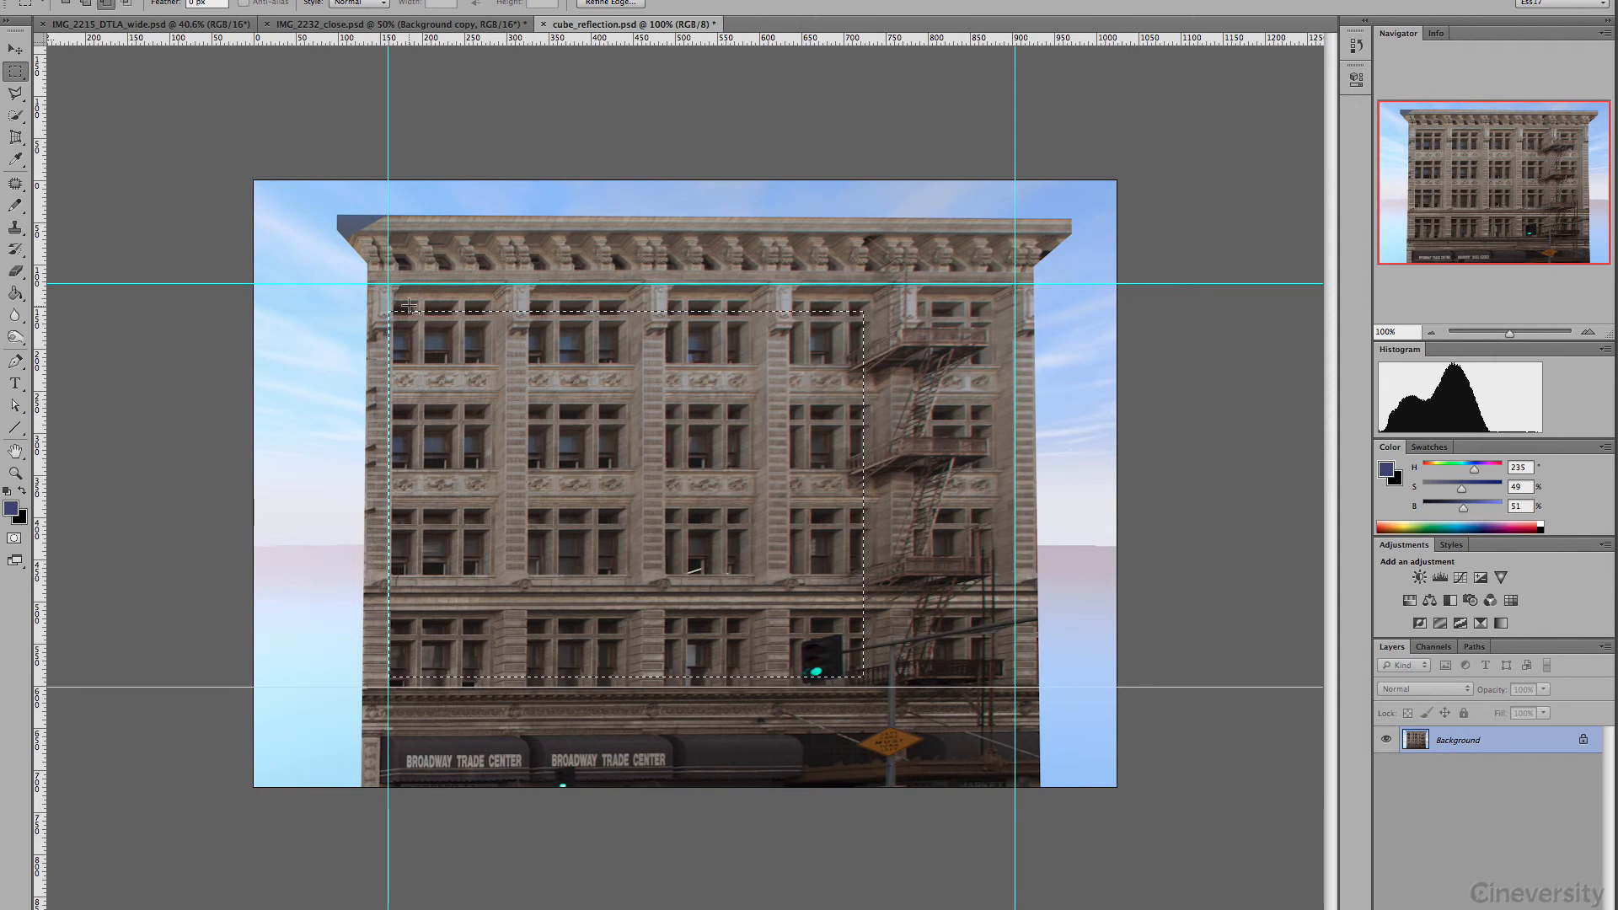
Subtract the vertical strips between the left windows and the horizontal wall bands between the upper floors from the selection.
left_click_drag(409, 305, 420, 725, "alt")
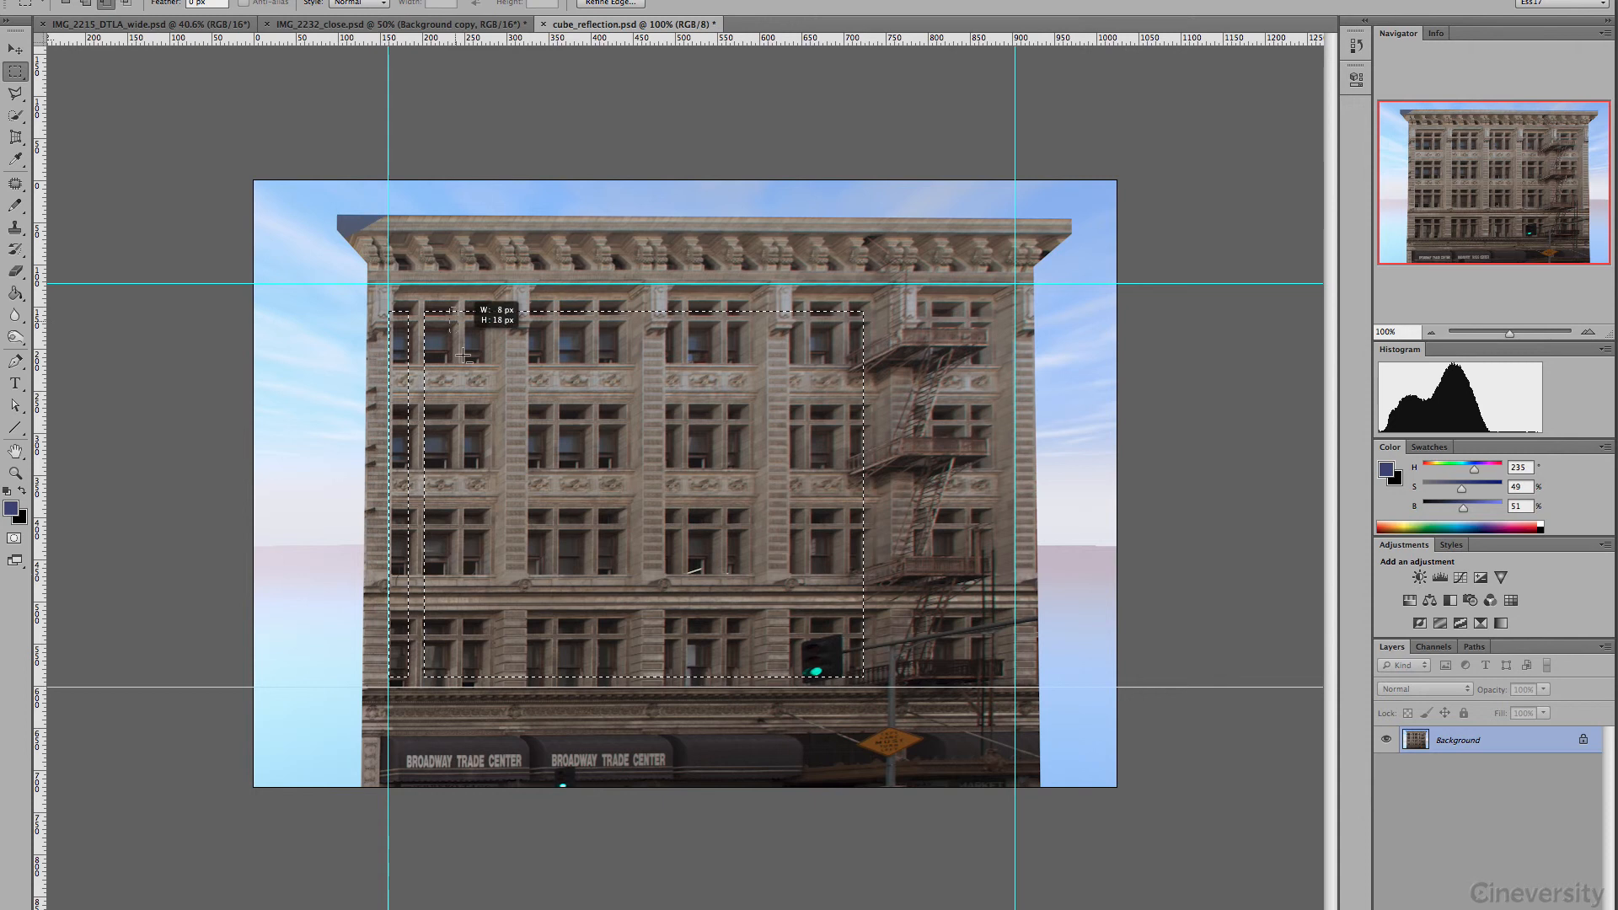
left_click_drag(462, 355, 463, 732, "alt")
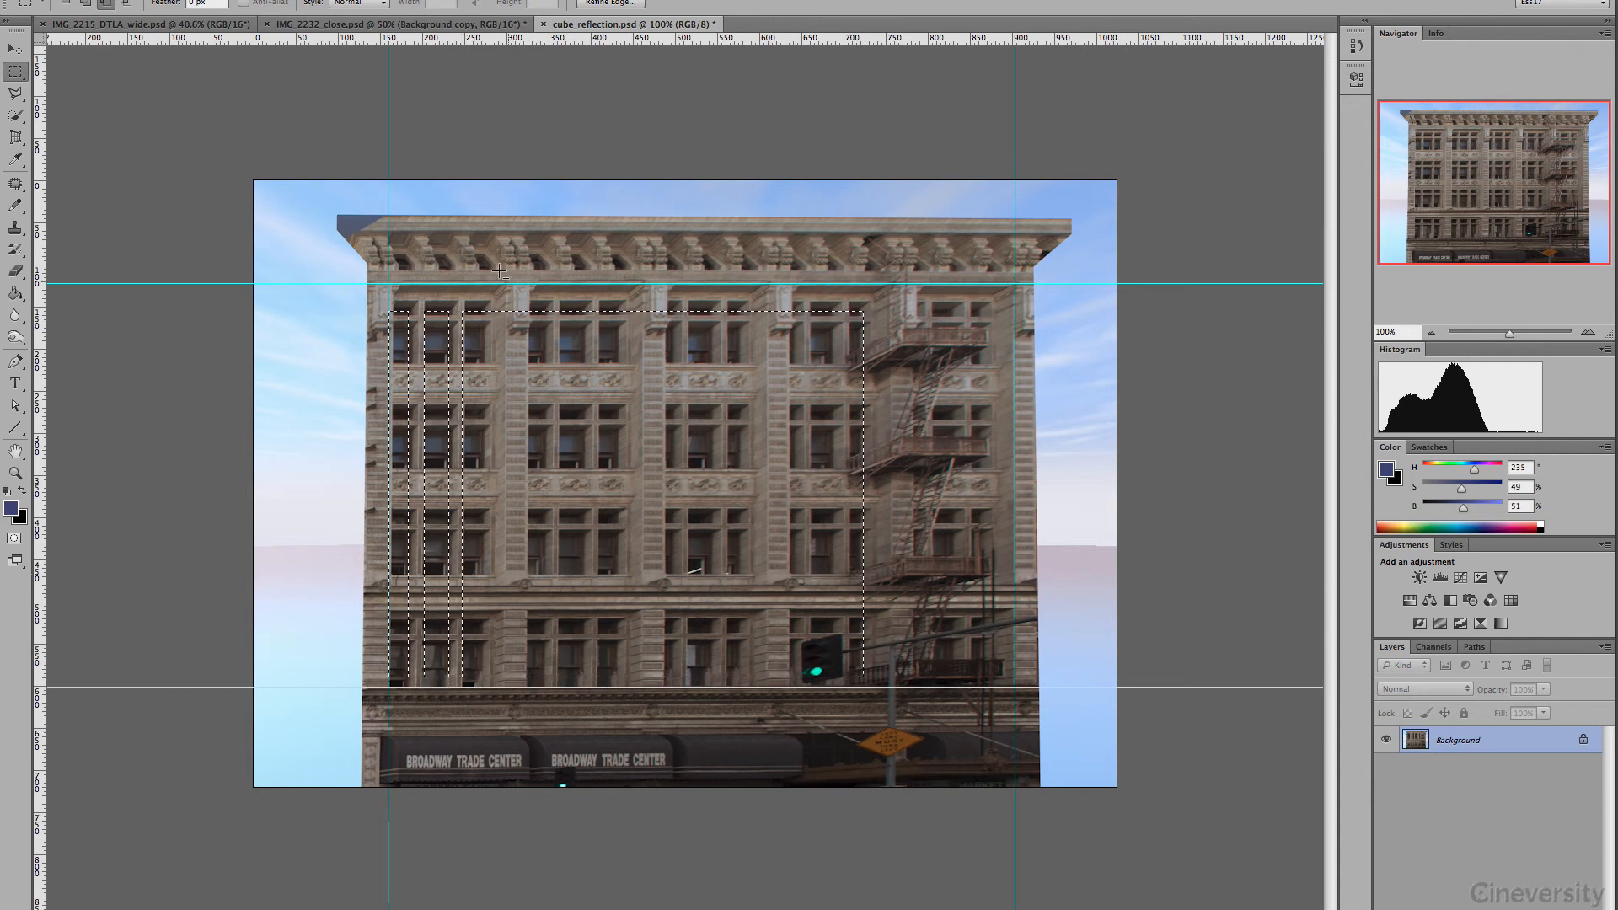
left_click_drag(492, 368, 527, 729, "alt")
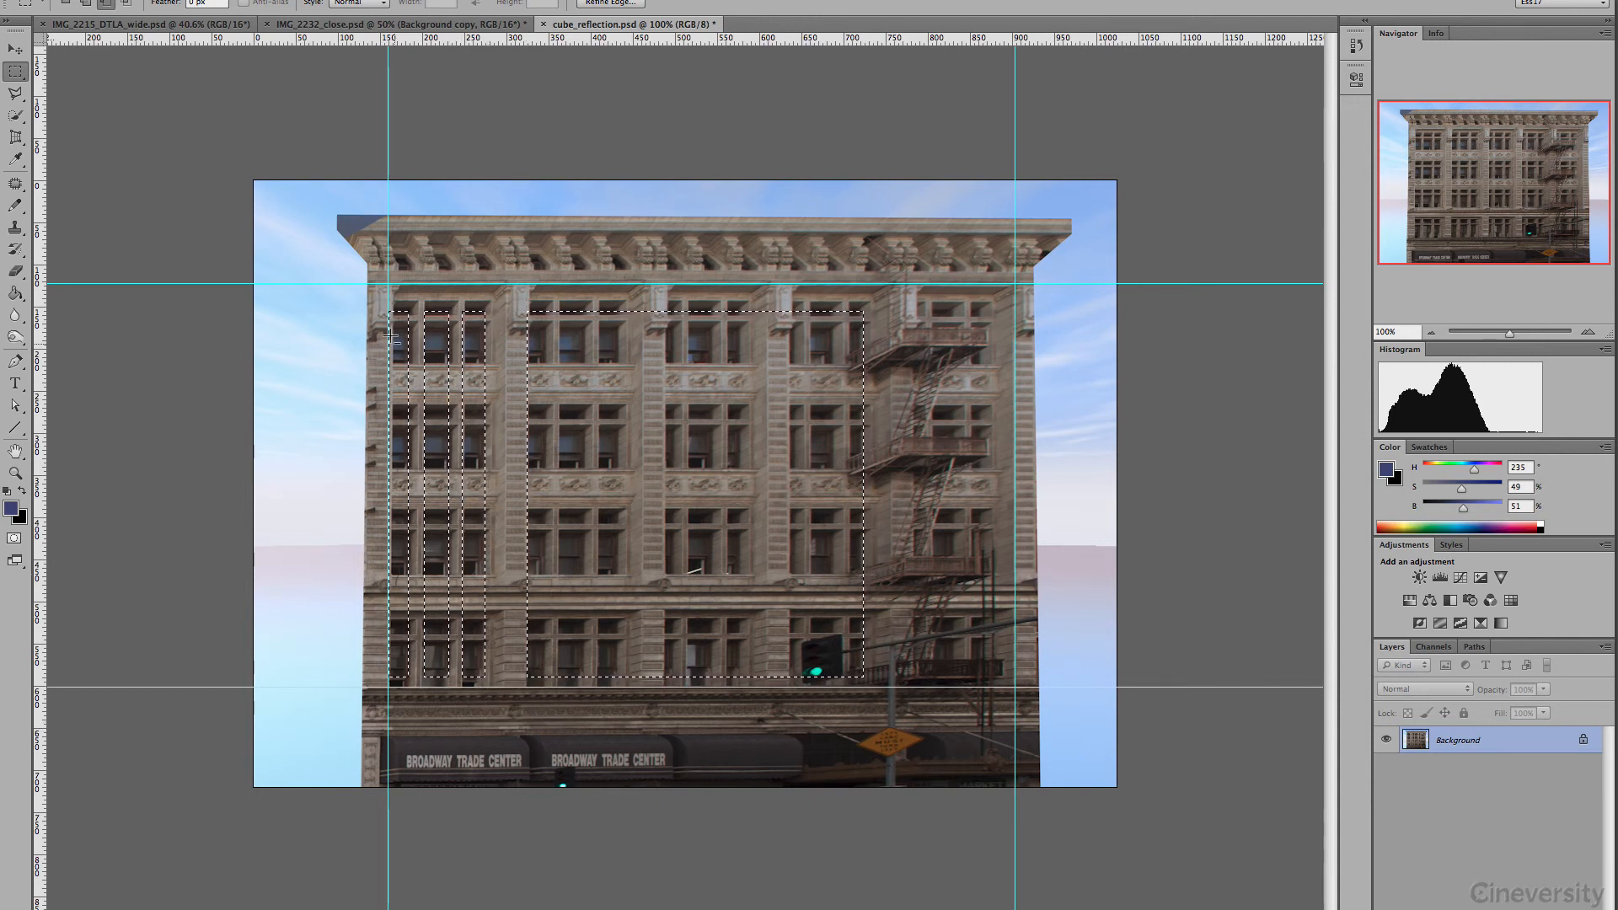
left_click_drag(454, 366, 1050, 405, "alt")
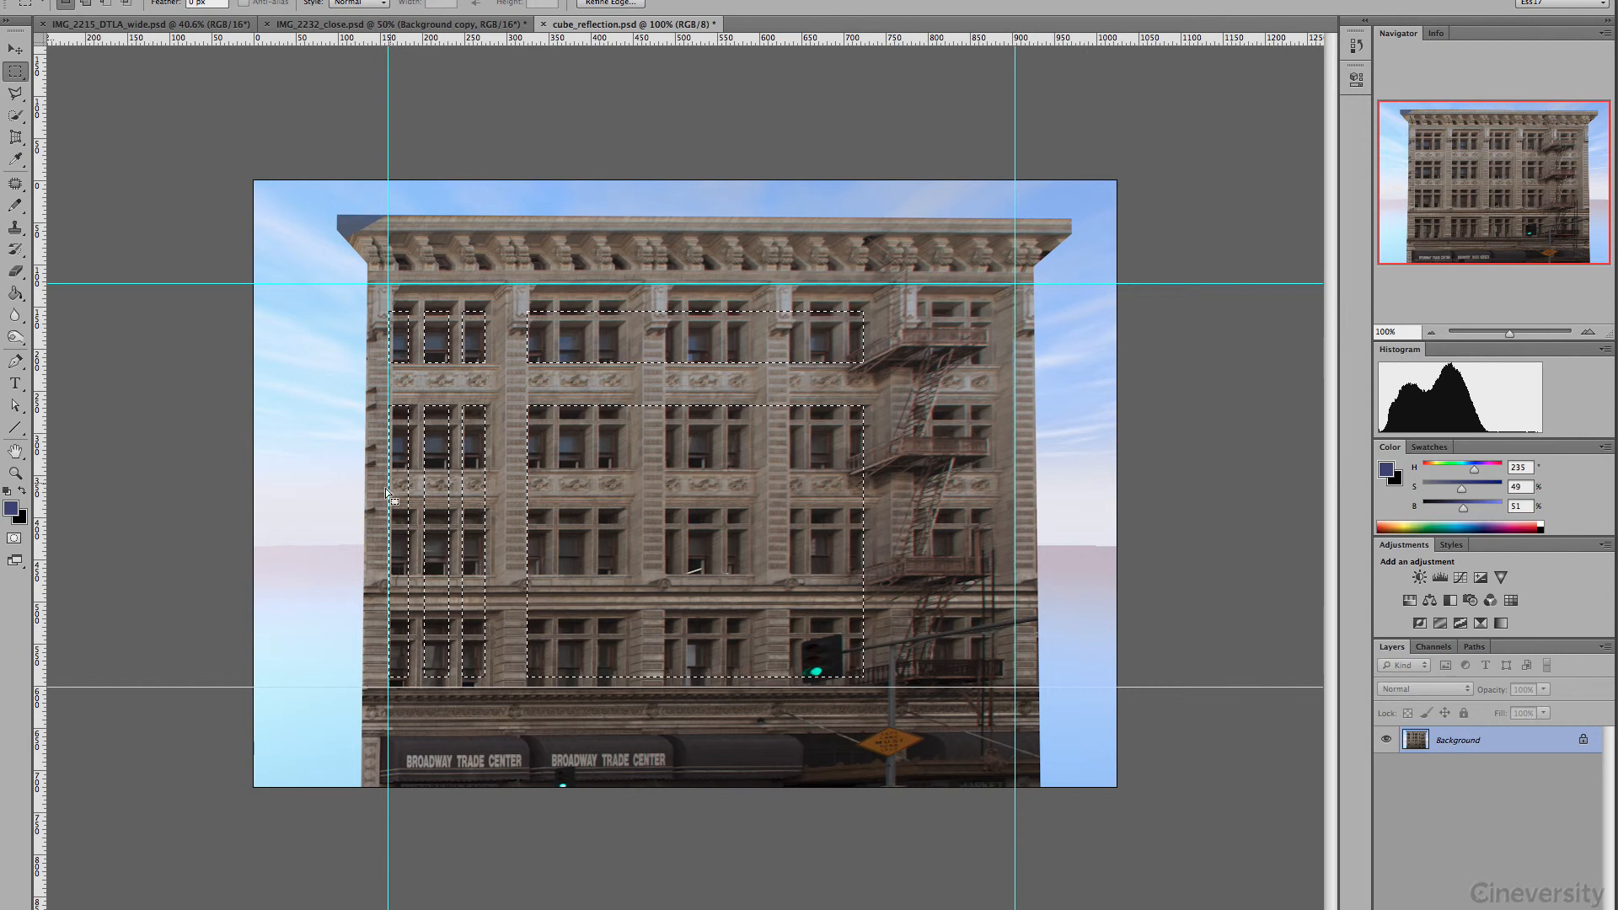
left_click_drag(424, 473, 1014, 509, "alt")
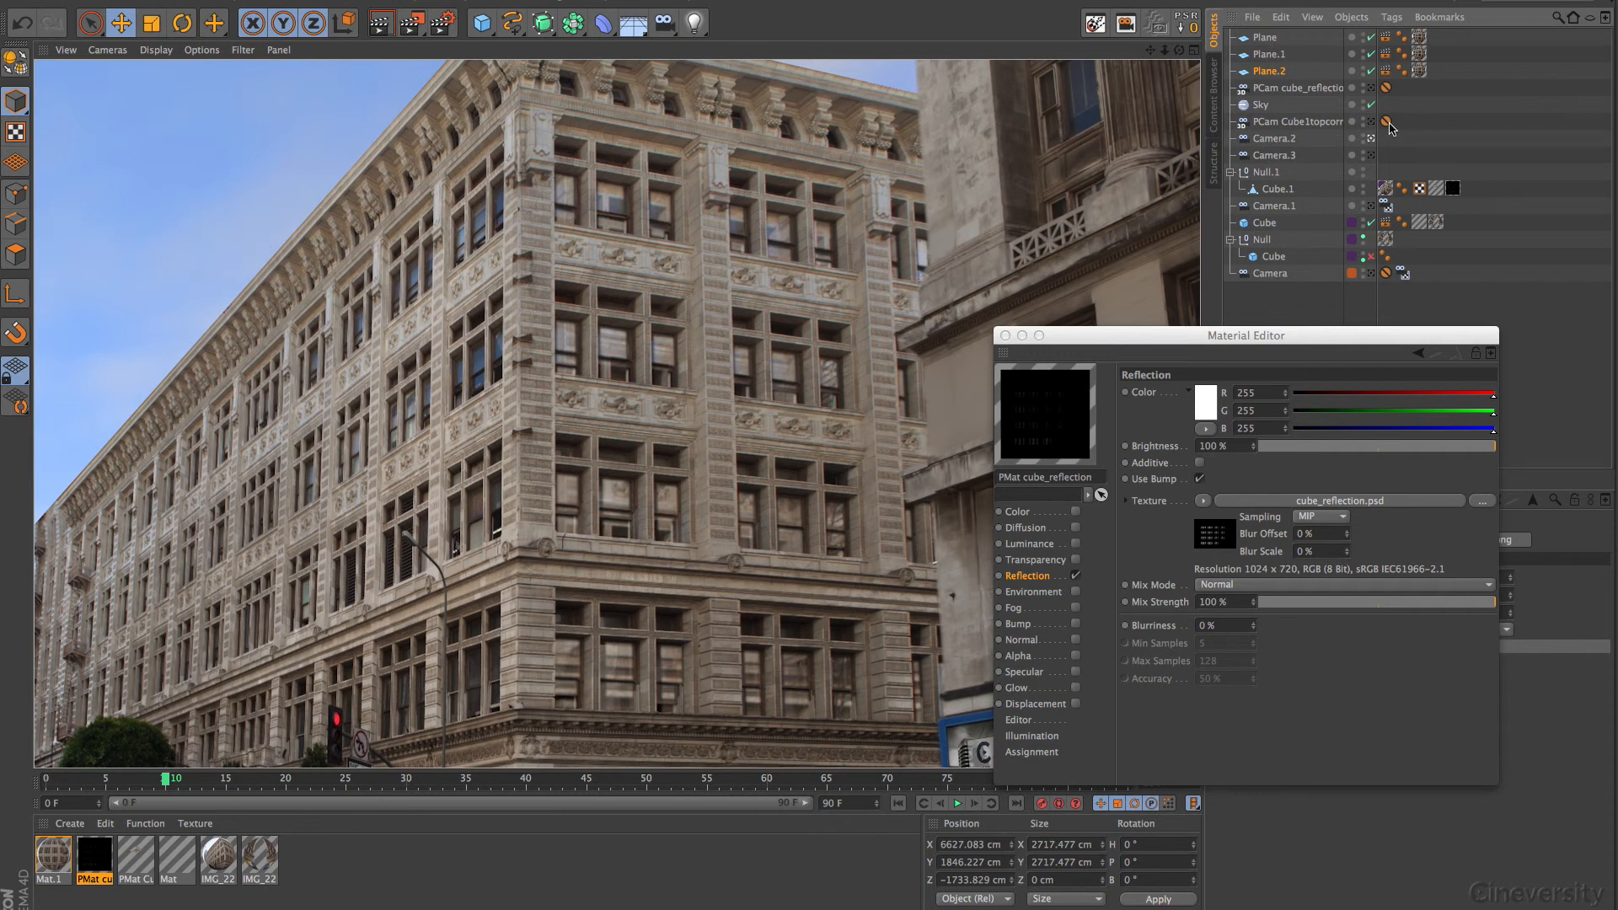
Switch to Photoshop to examine the facade windows in cube_reflection.psd, and return to Cinema 4D.
key("super+Tab")
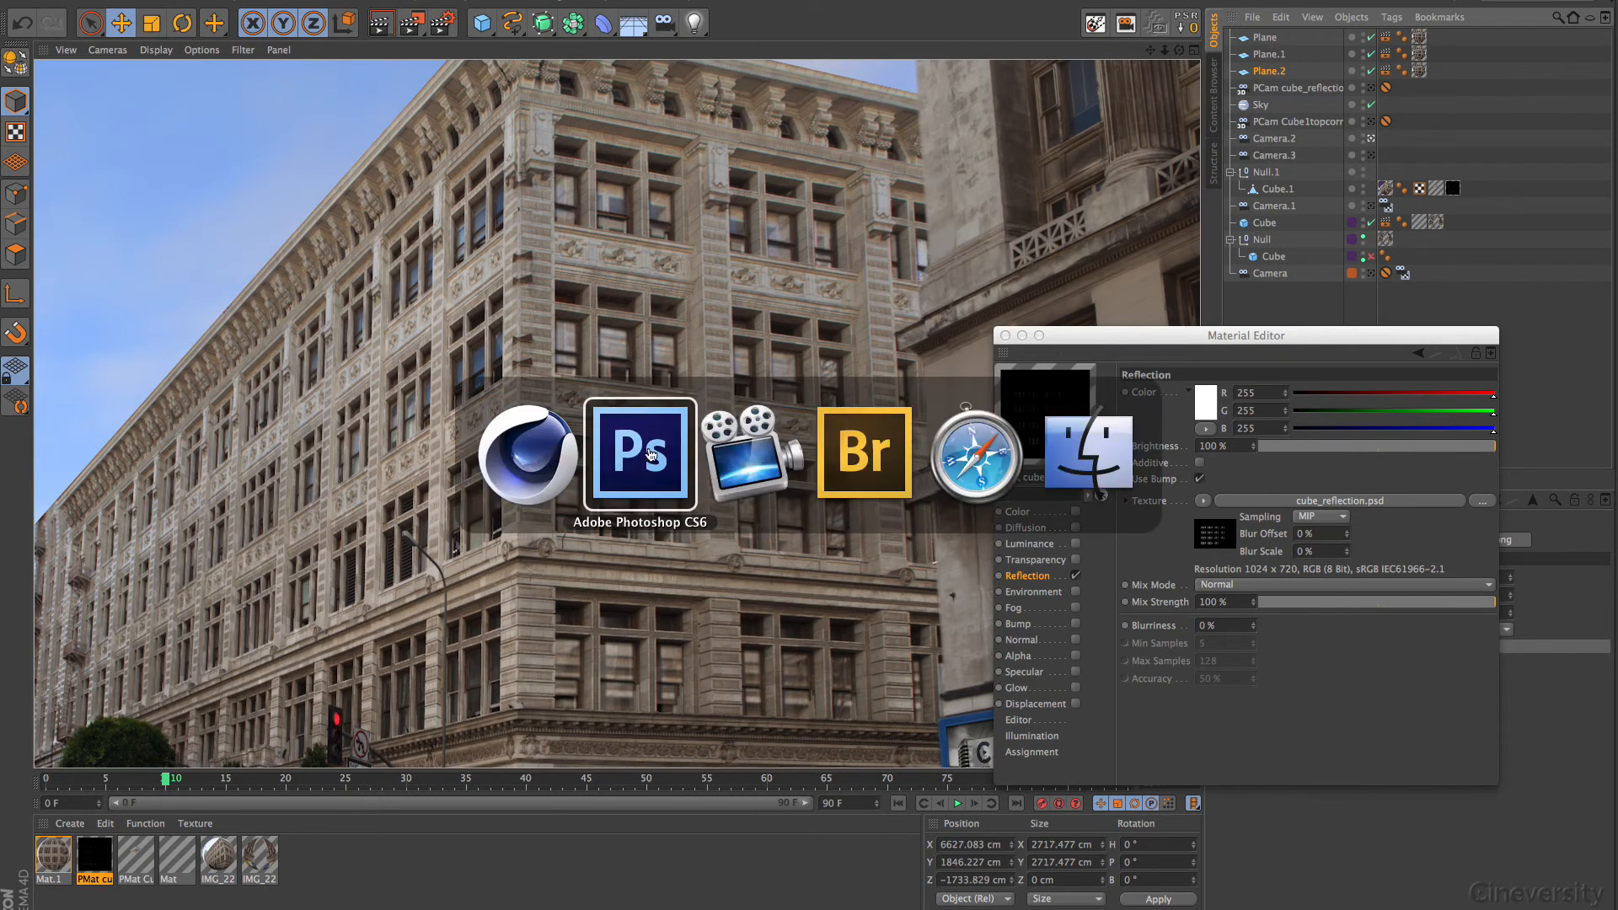
left_click(650, 455)
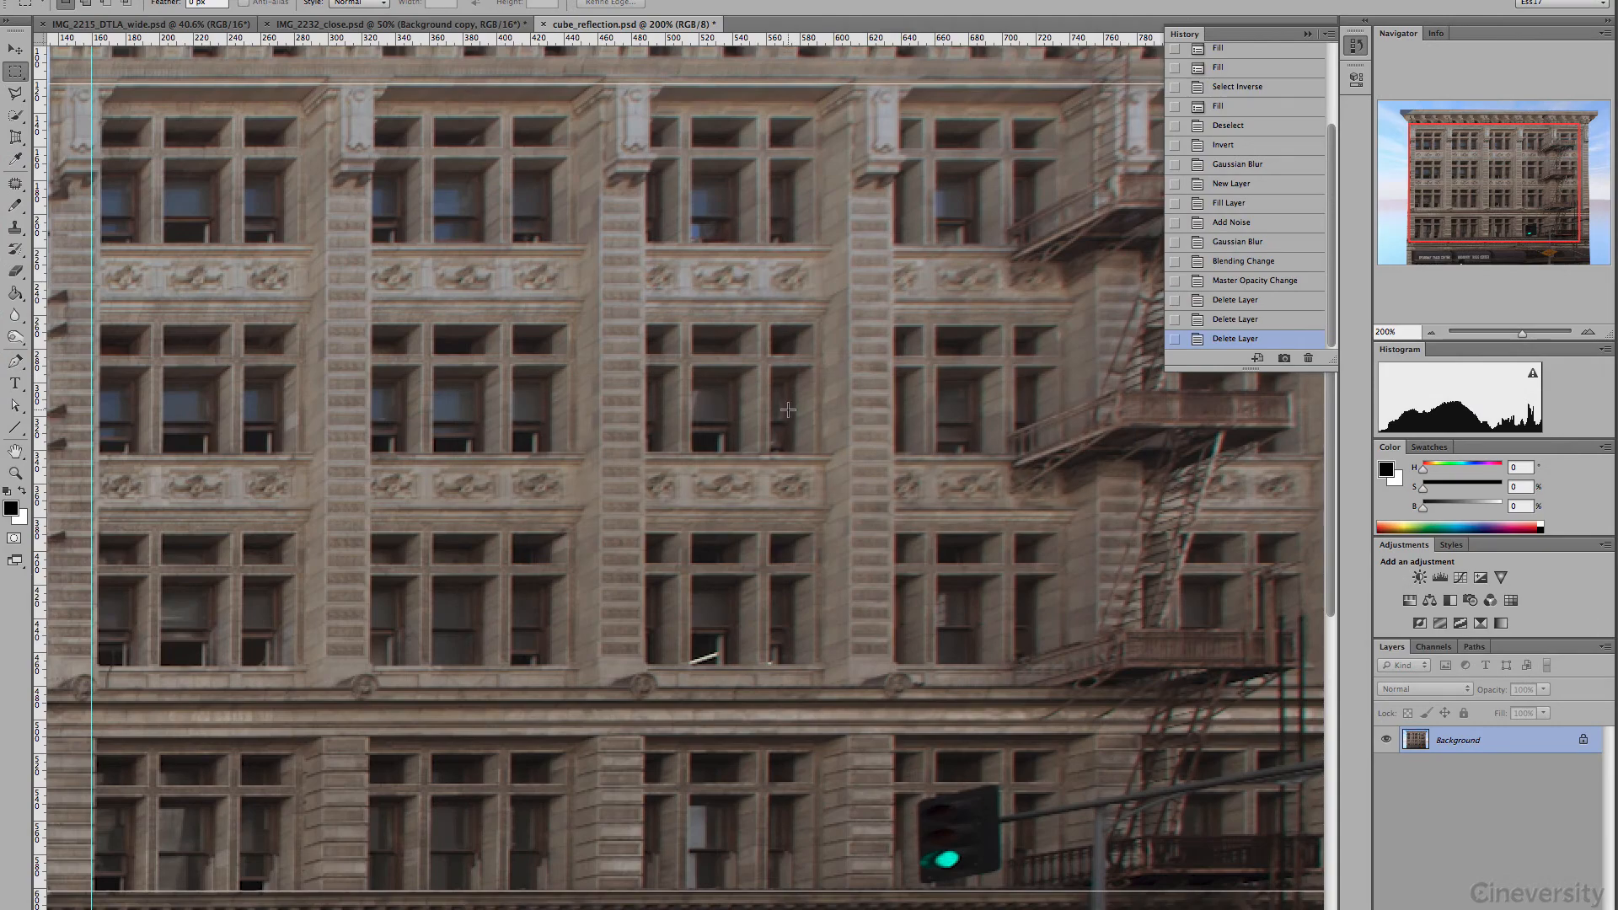
key("super+Tab")
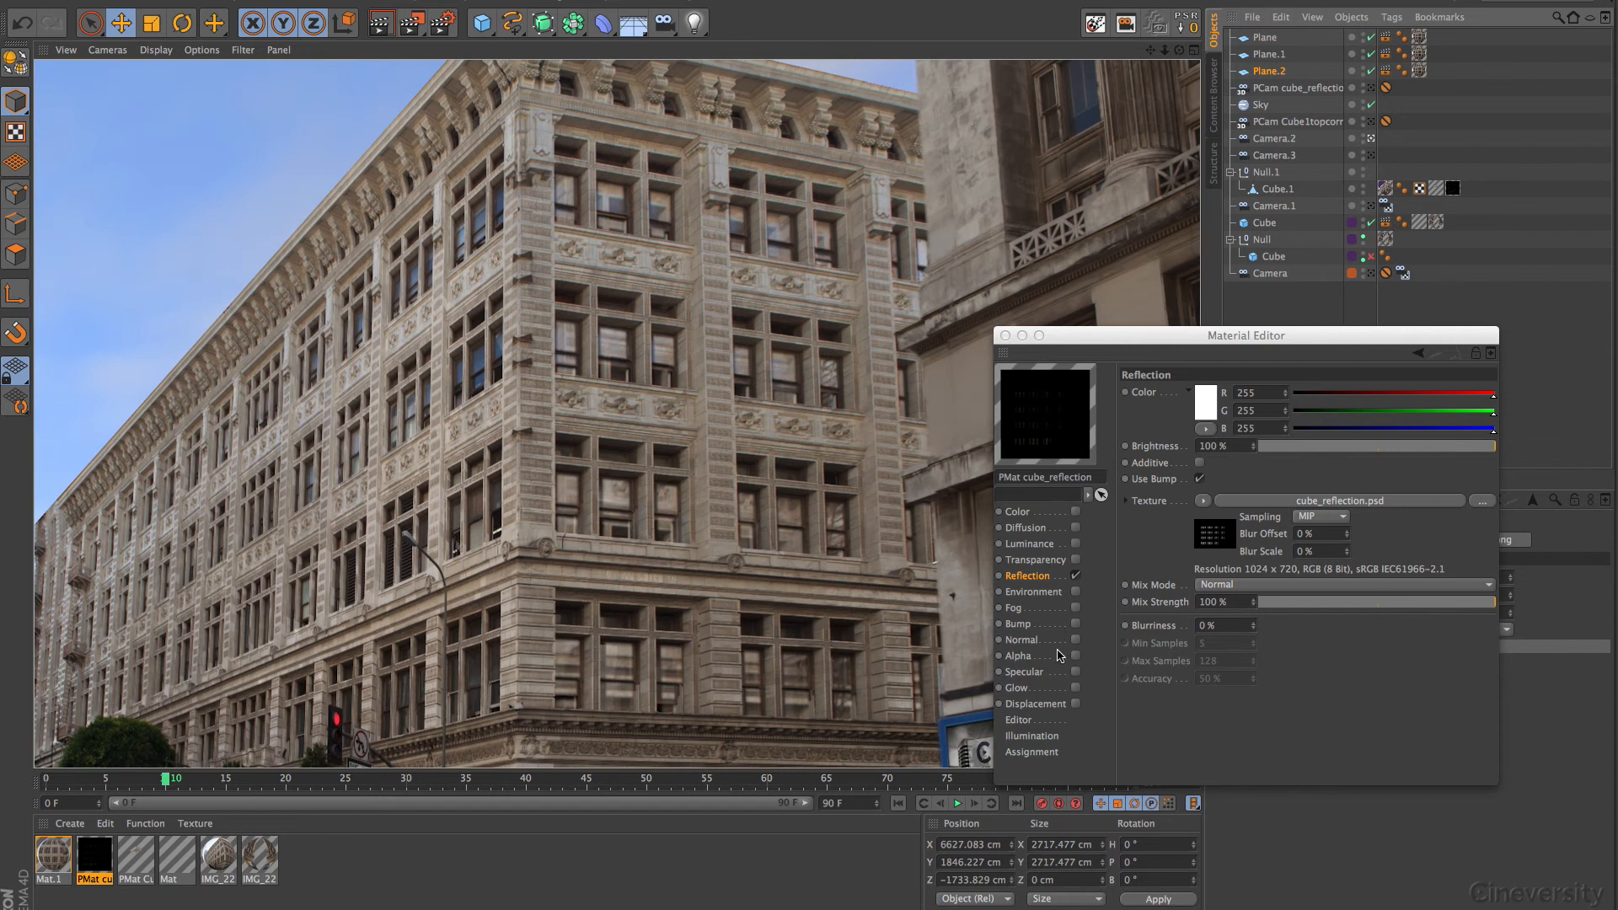
Enable the Bump channel of the PMat cube_reflection material with a Noise texture and render the view.
left_click(1020, 625)
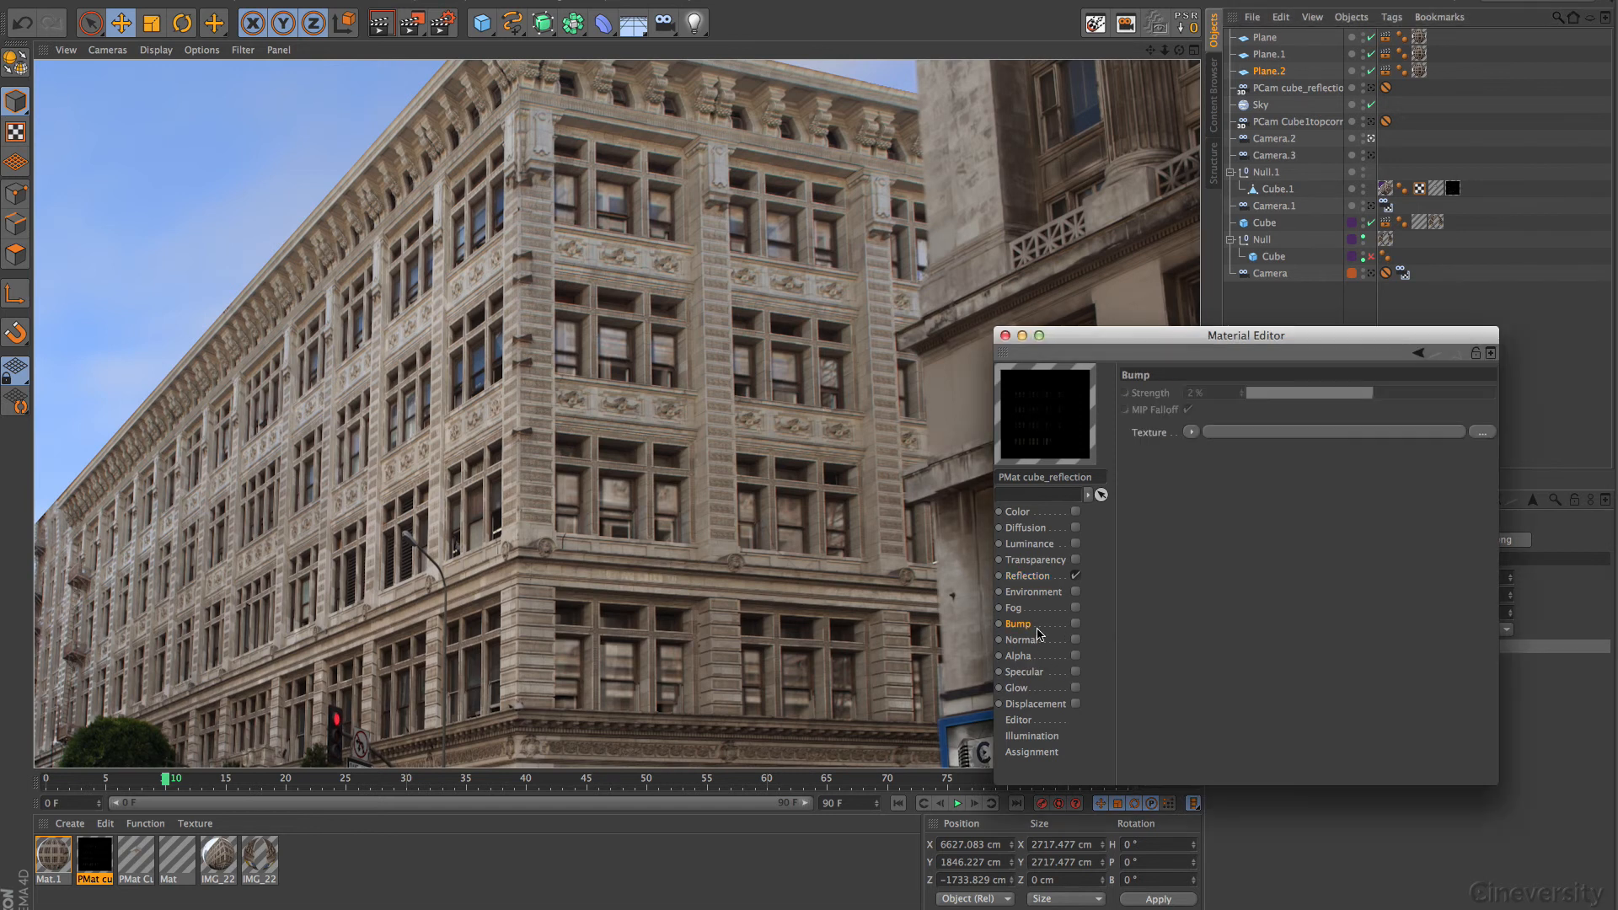
left_click(1075, 623)
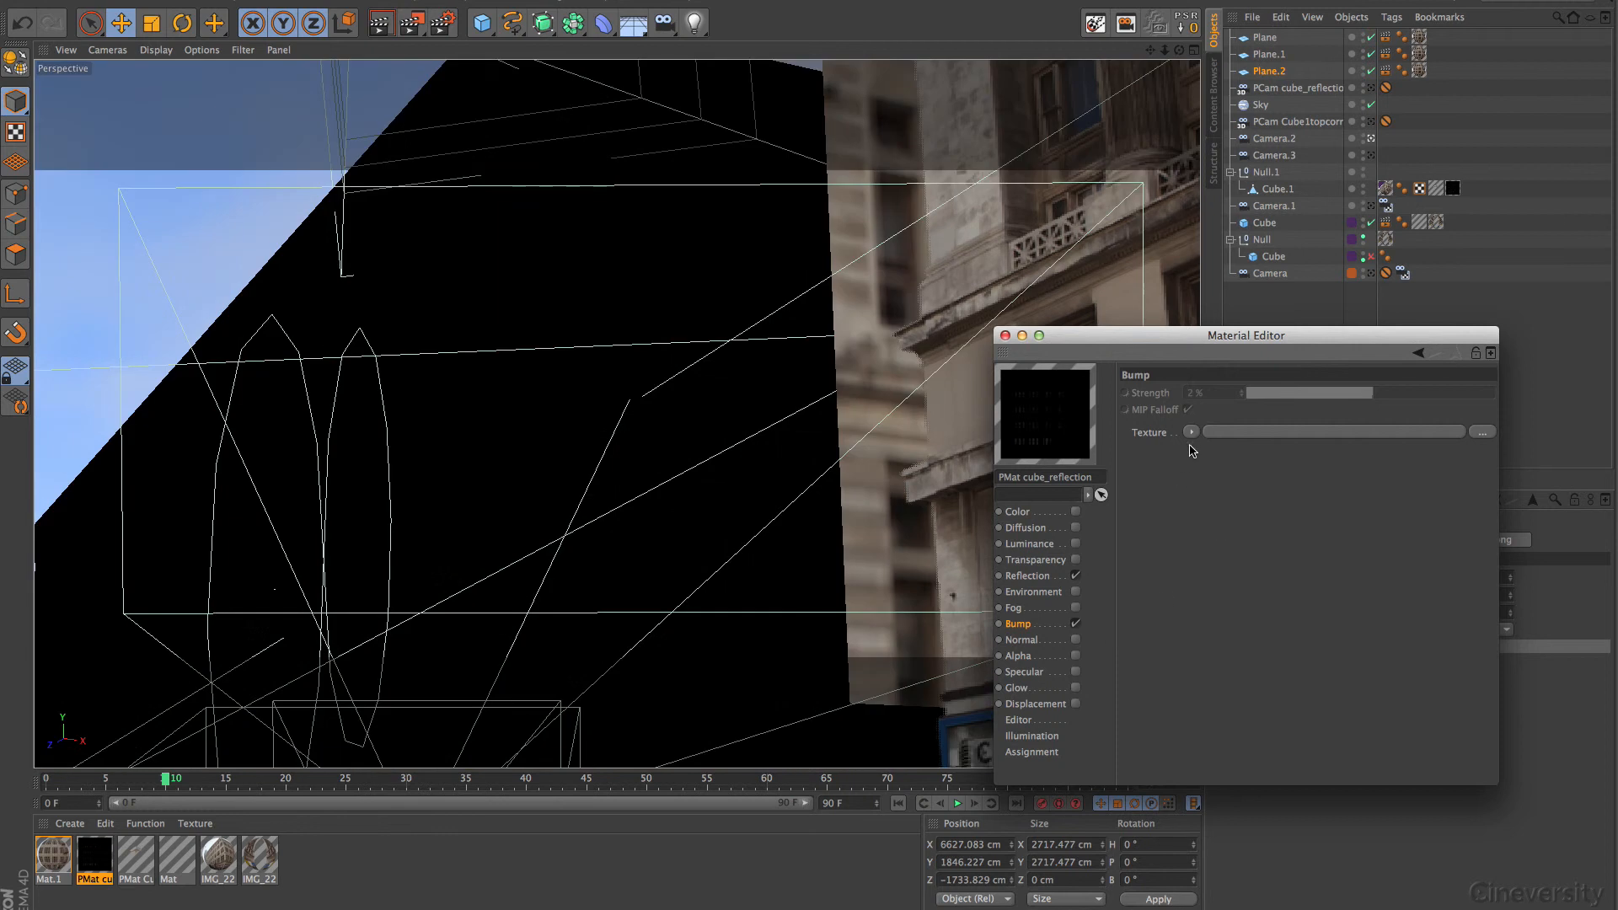
left_click(1191, 438)
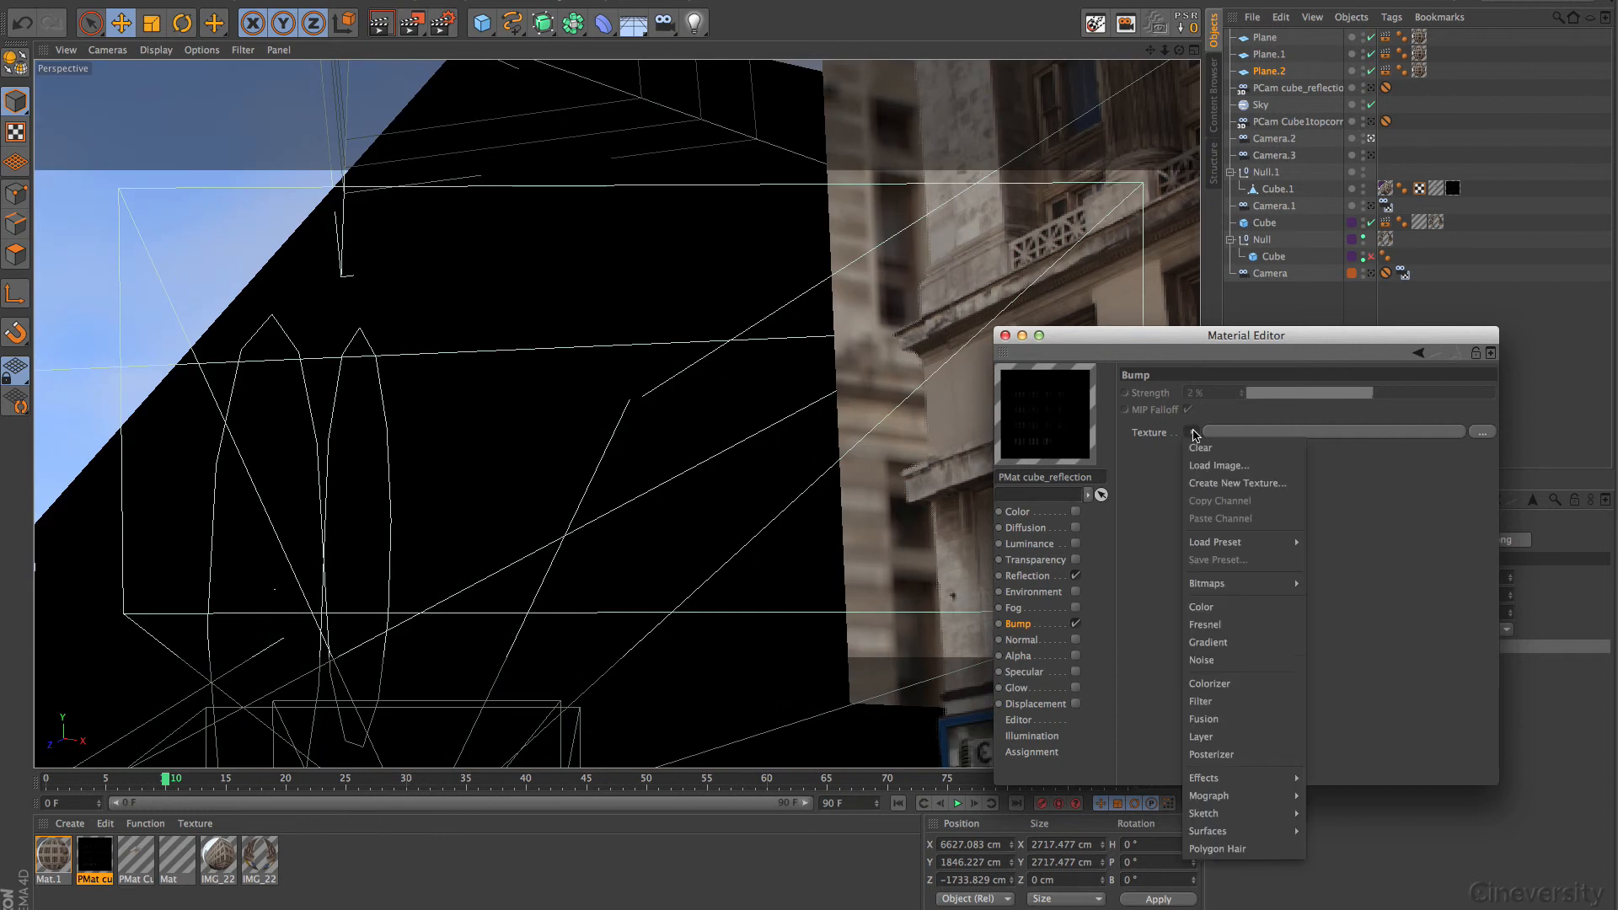
left_click(1229, 660)
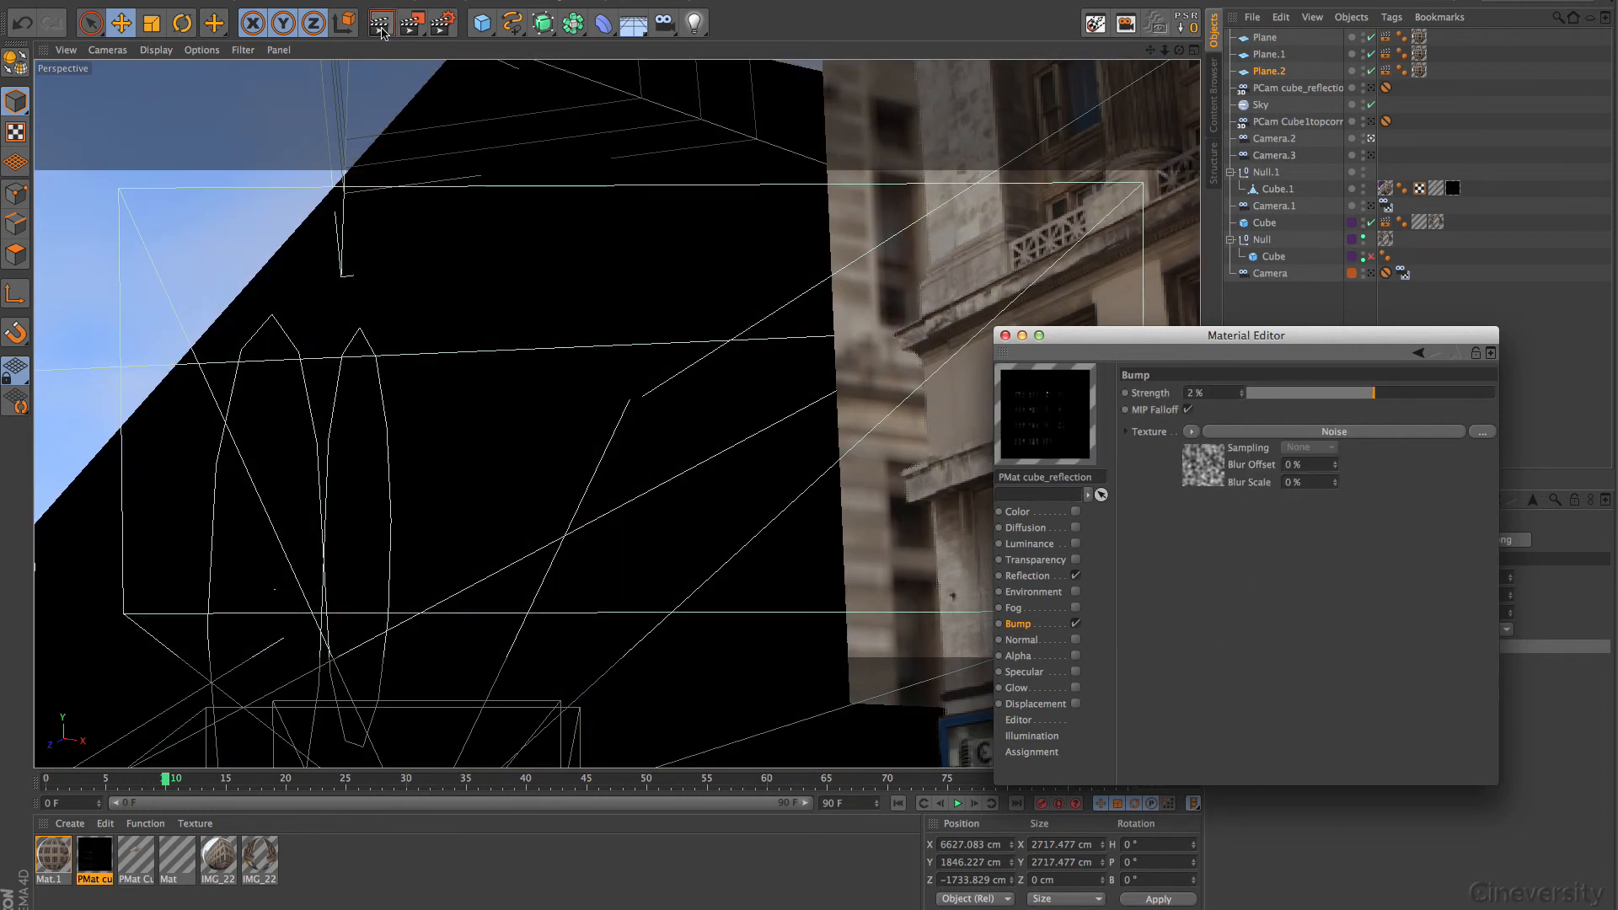
left_click(380, 23)
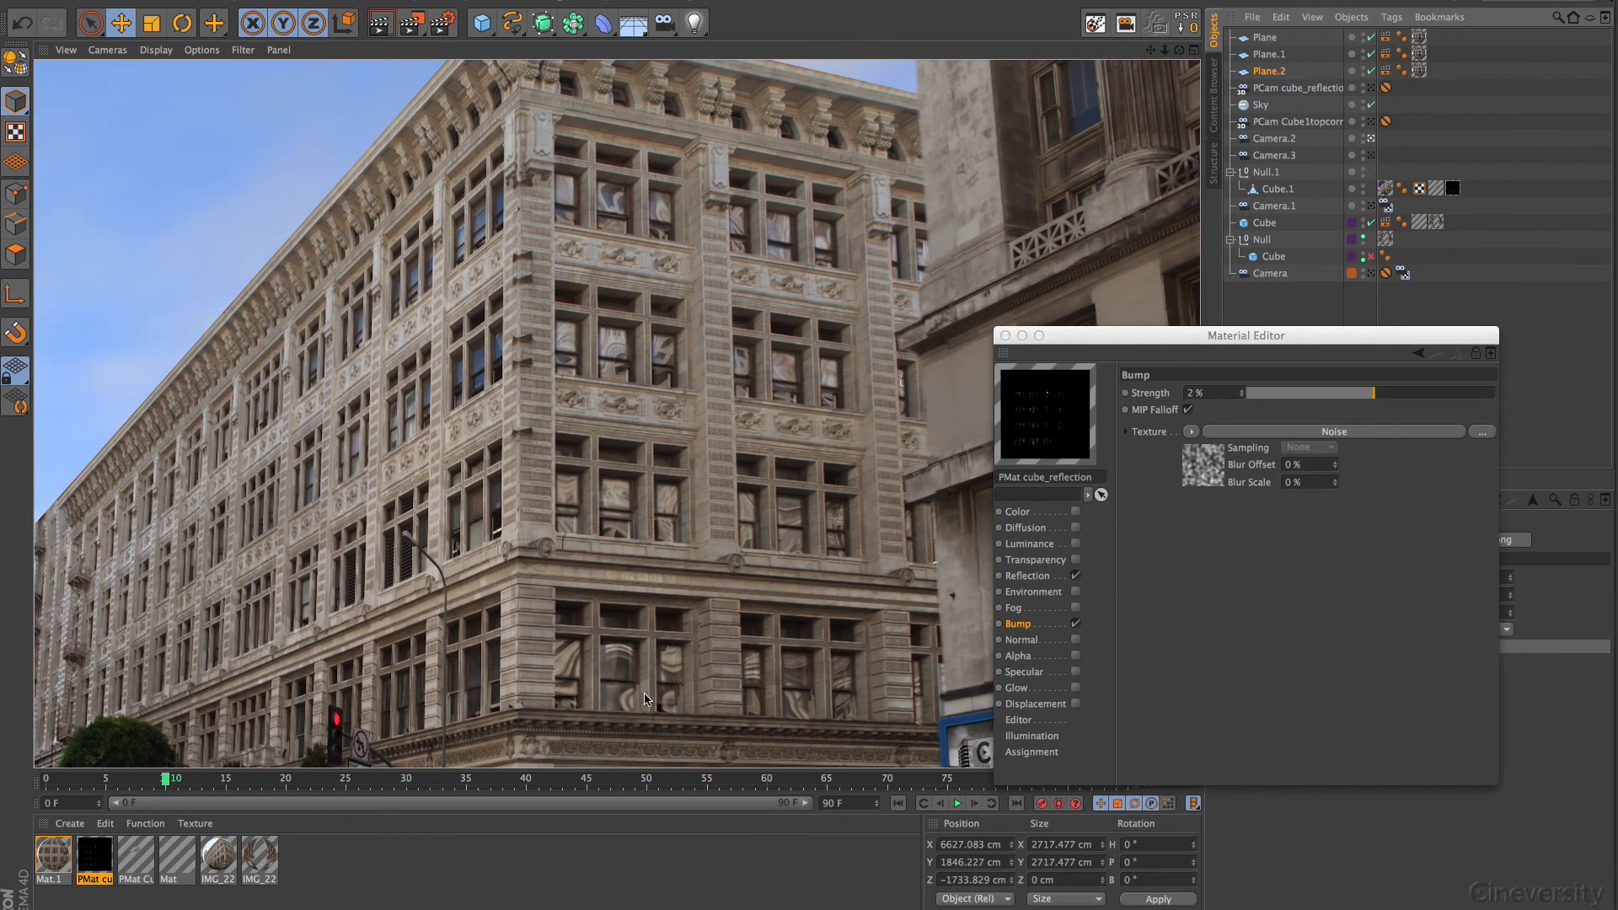
Set the bump strength to 0.3 %, render the view again, and close the Material Editor.
left_click(1195, 394)
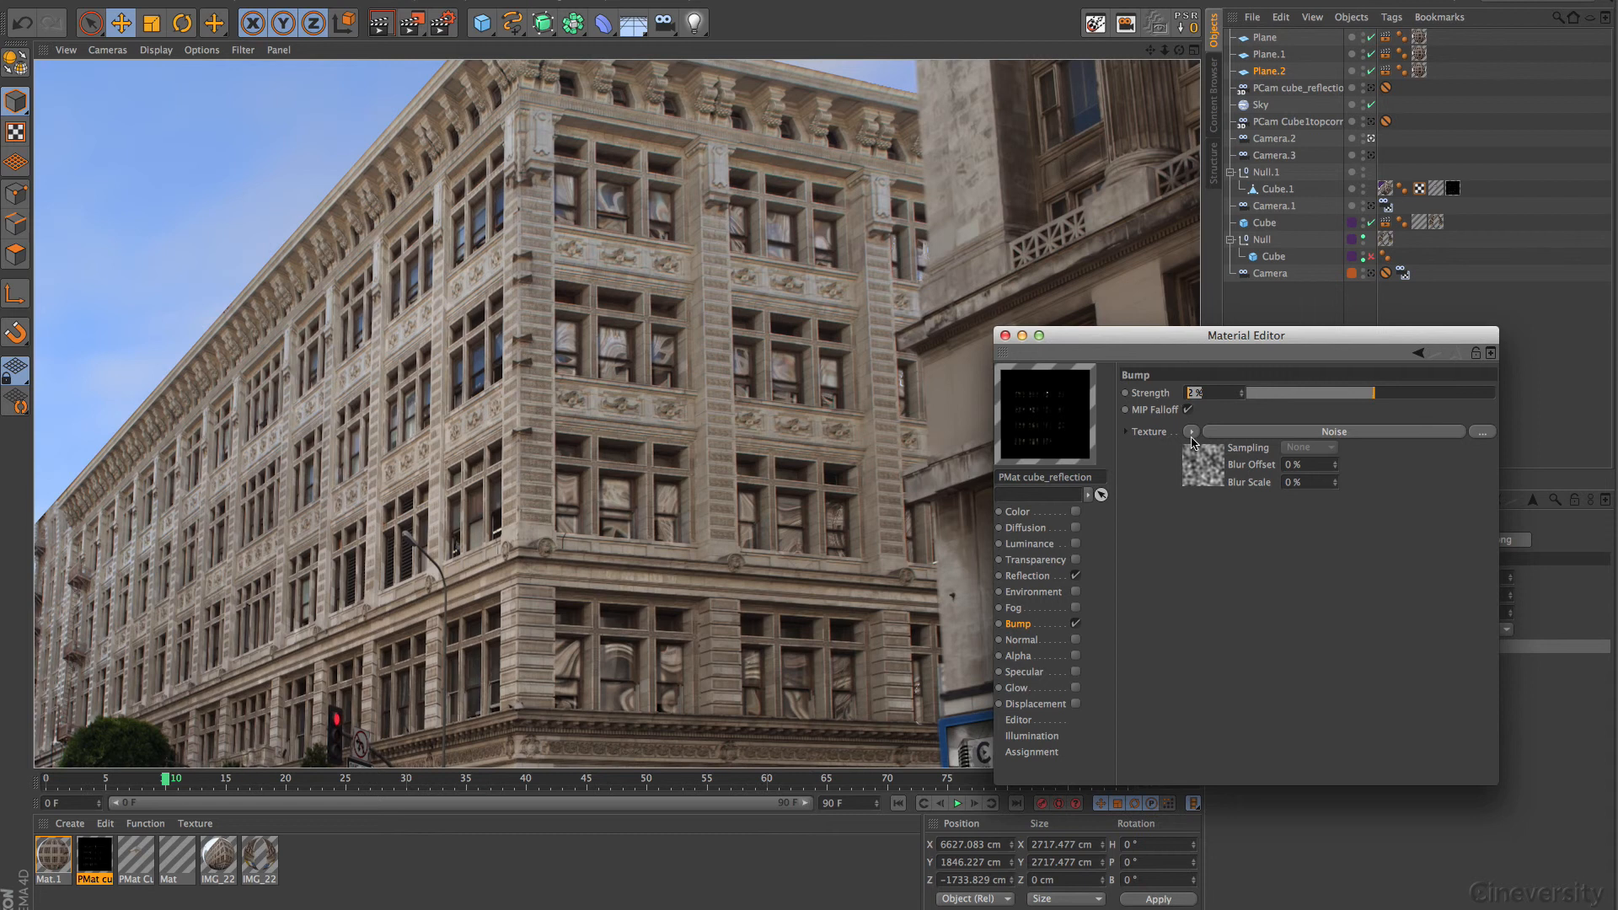
type("0.3")
key("Return")
left_click(383, 24)
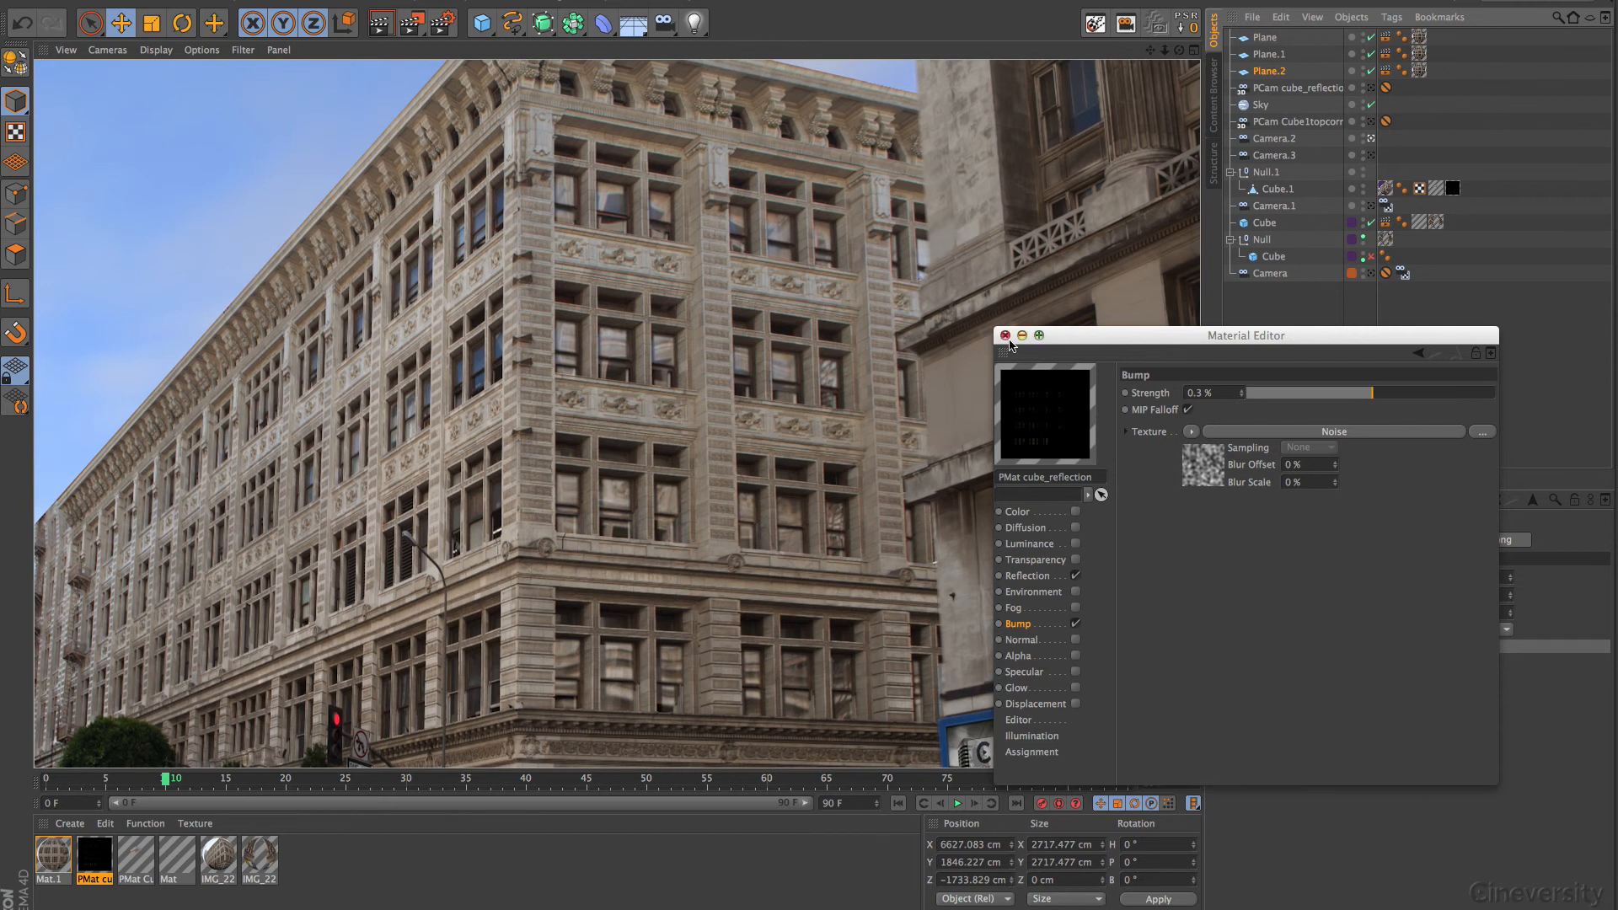
left_click_drag(1012, 336, 1014, 336)
left_click(1007, 336)
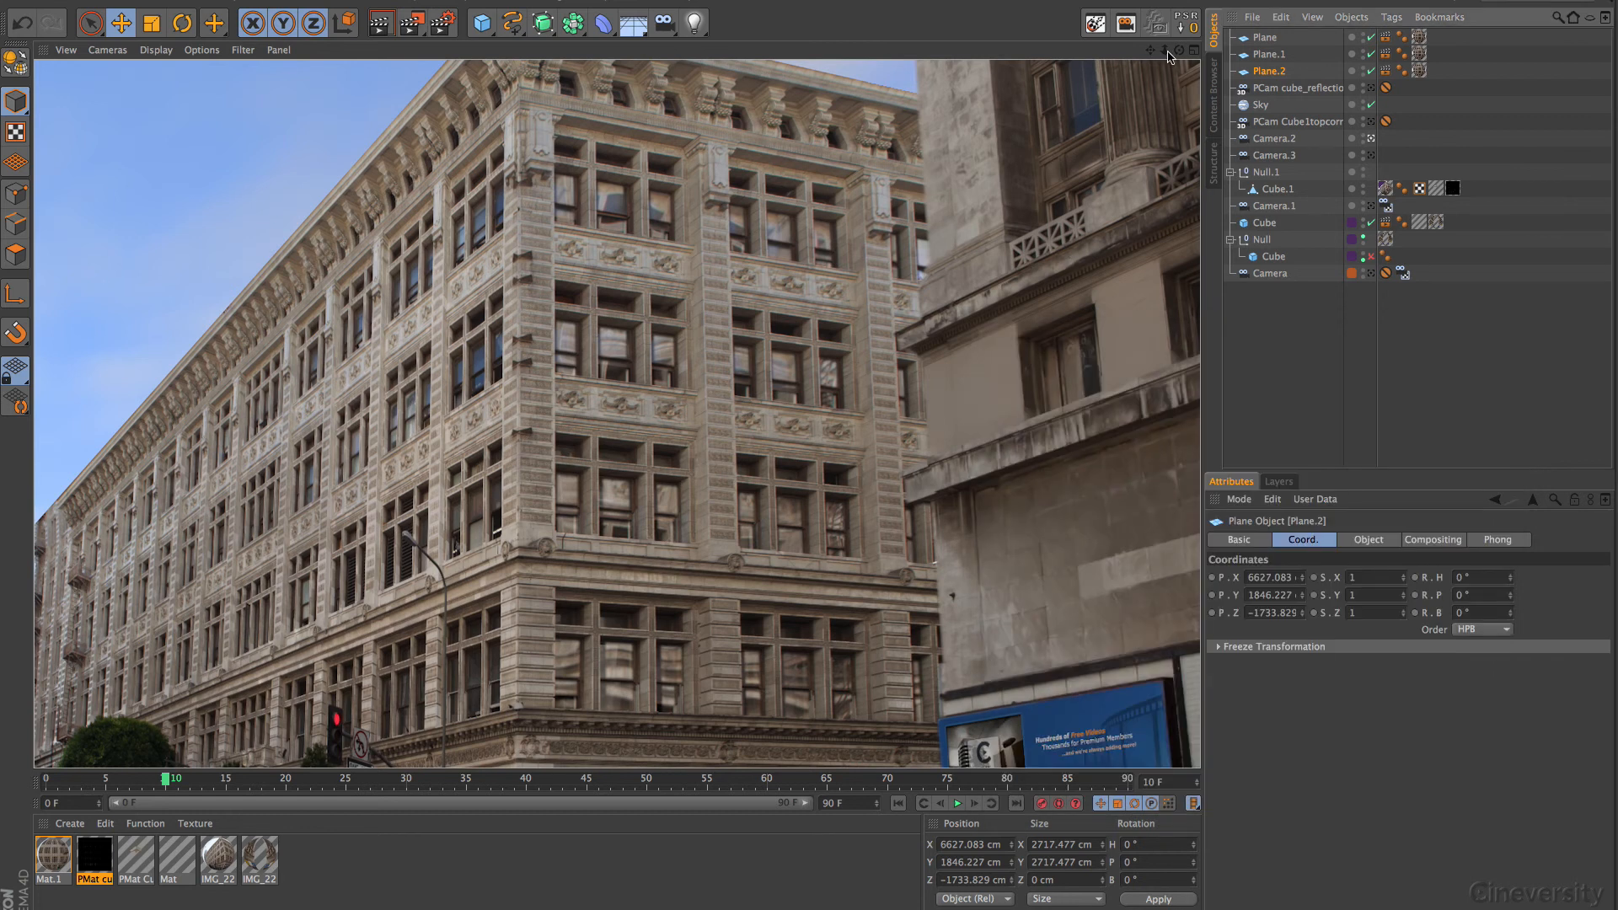
Leave the Camera.2 view, frame the facade planes opposite the building, and examine their Compositing tag settings.
left_click(1126, 23)
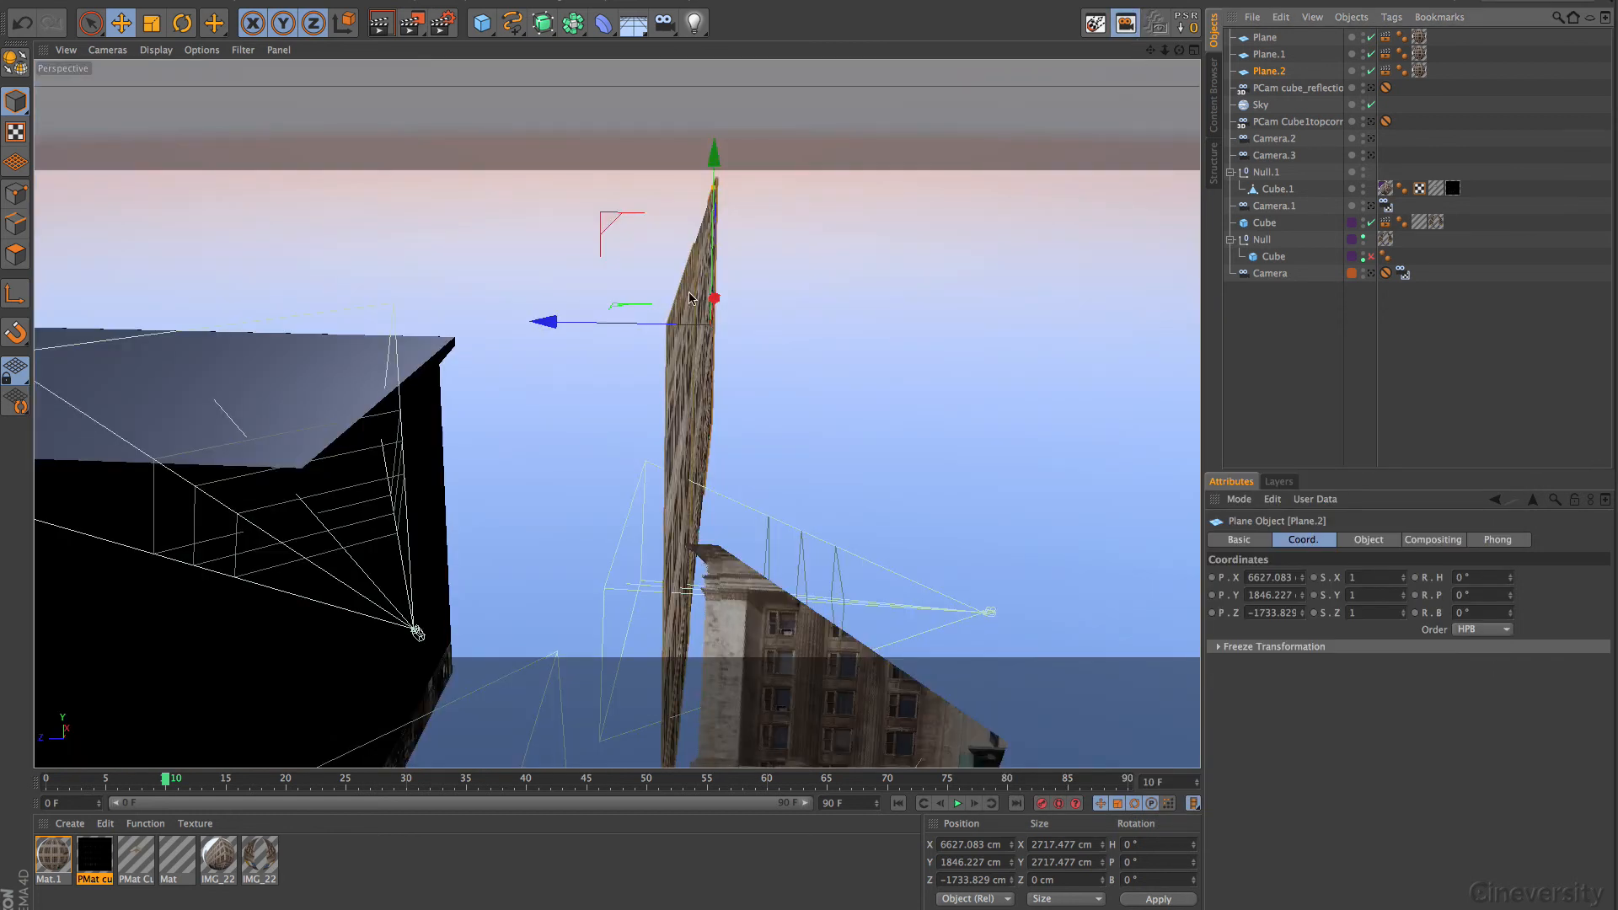
left_click_drag(1180, 52, 1063, 50)
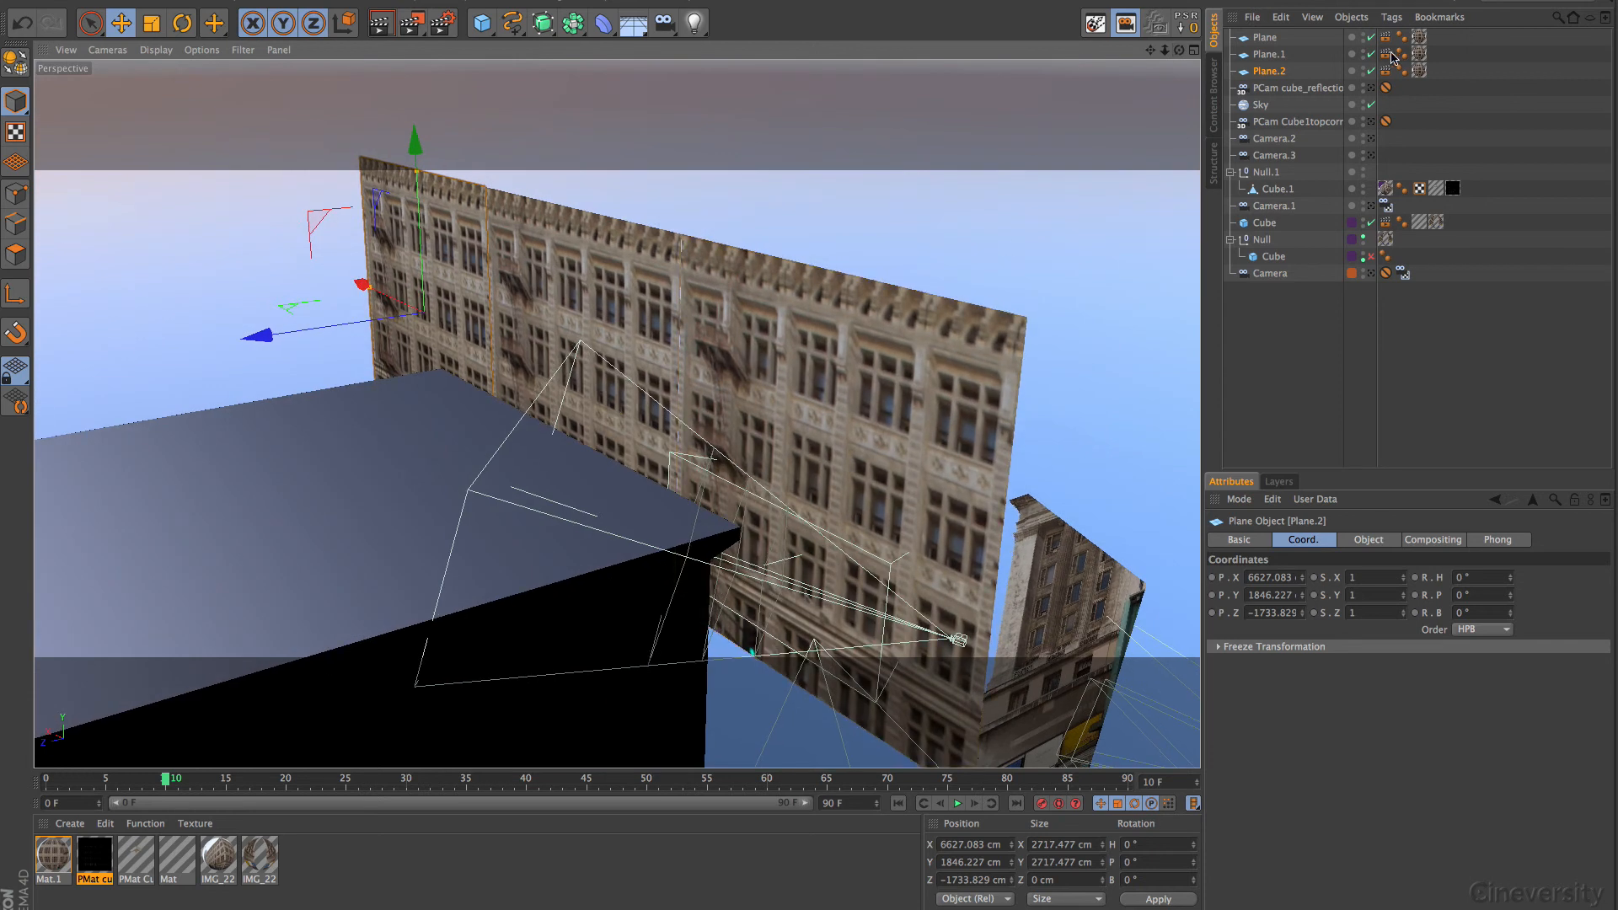
left_click(1383, 71)
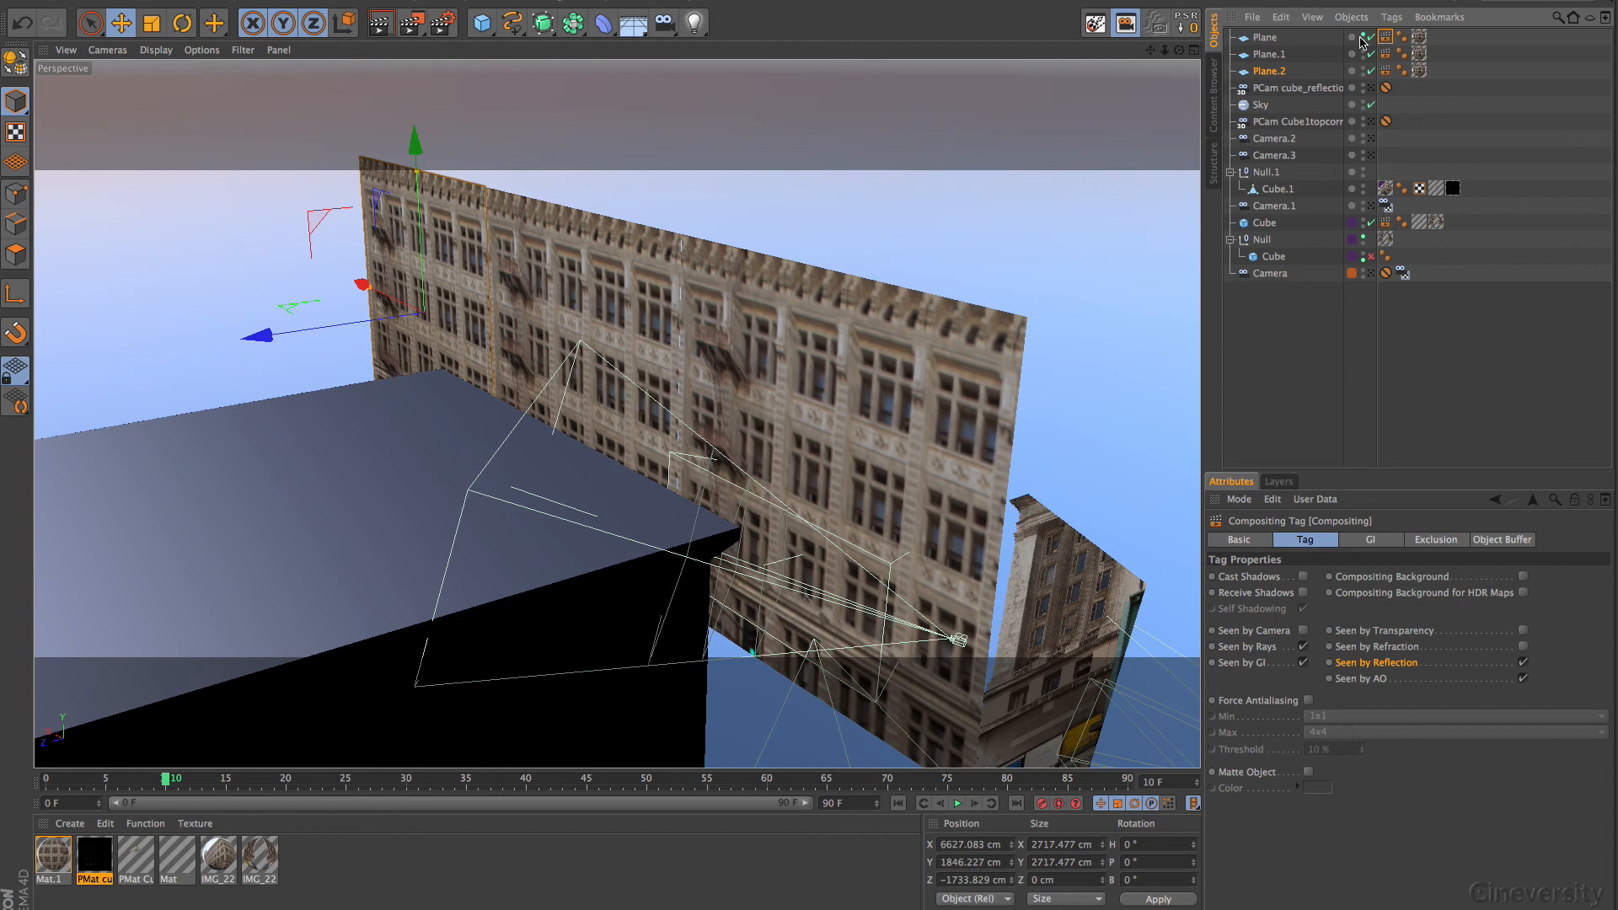
Hide Plane, Plane.1 and Plane.2 in the viewport and look through Camera.3.
left_click_drag(1364, 34, 1370, 66)
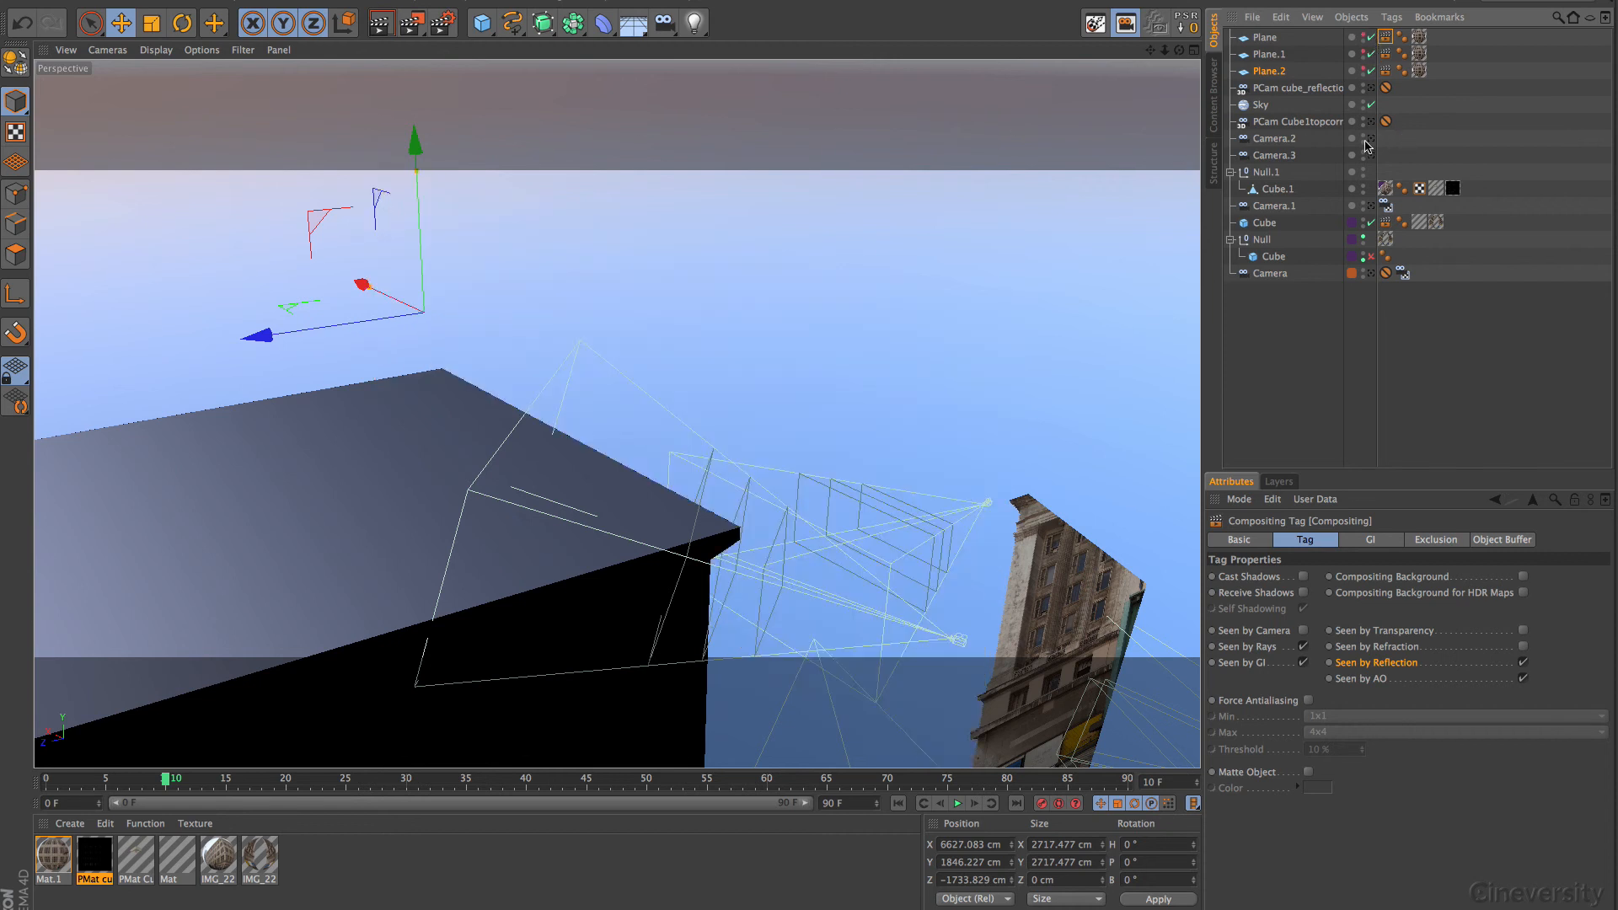
left_click(1371, 155)
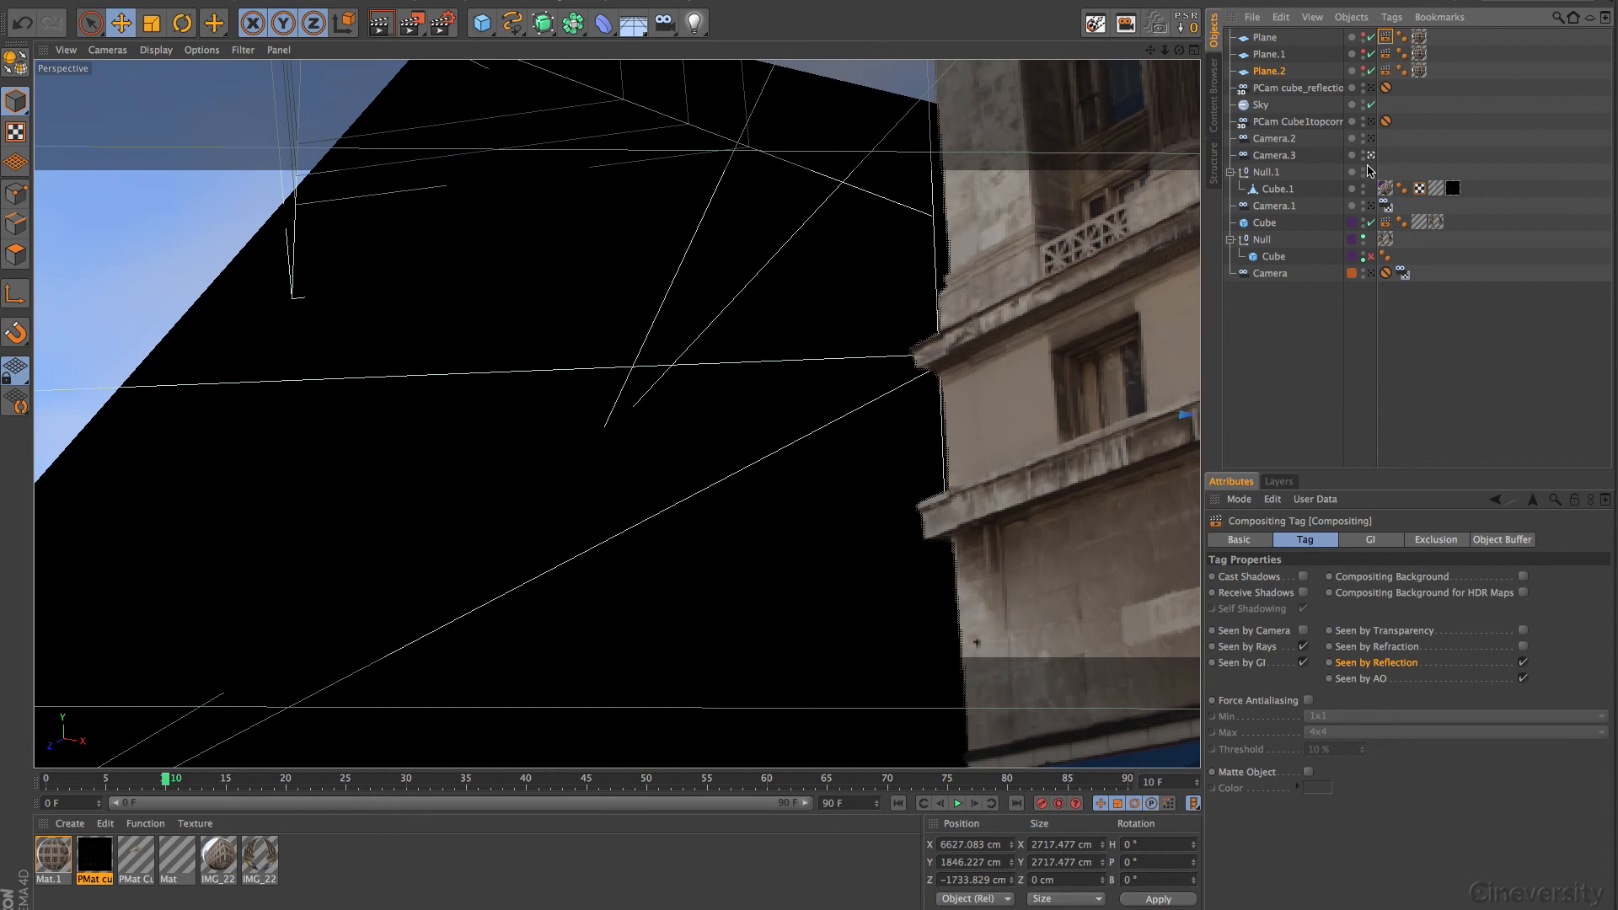